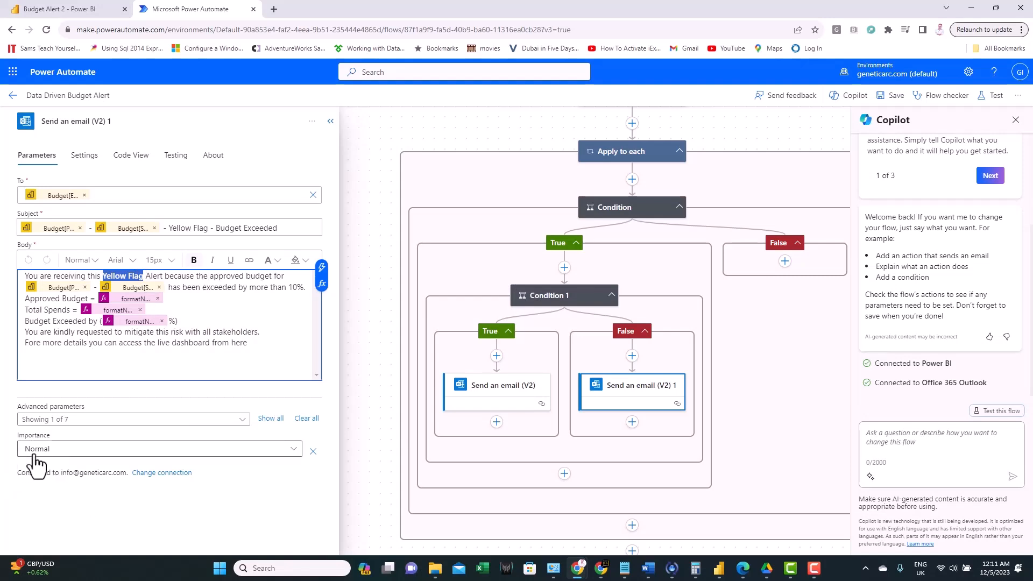
drag(171, 332, 179, 332)
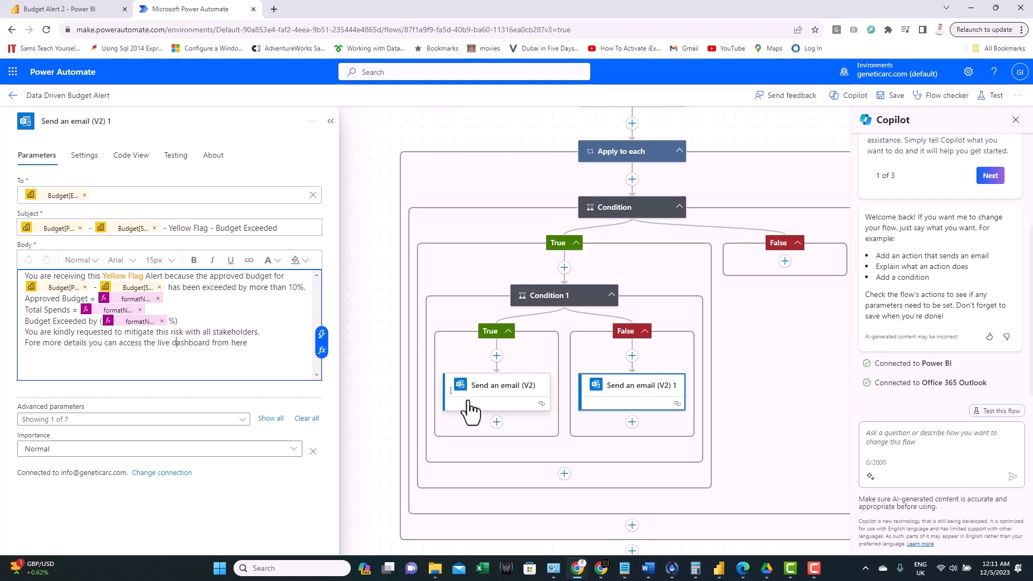
click(486, 397)
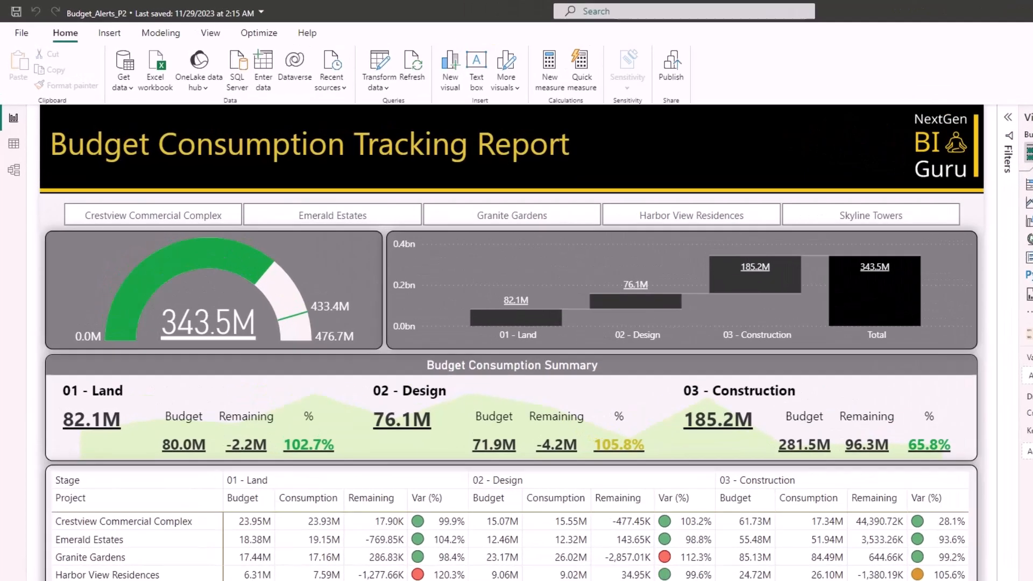
Step: Switch to Budget Tracker.xlsx in Excel, add an Email column in column E, and fill the contact's email down to row 16
click(510, 580)
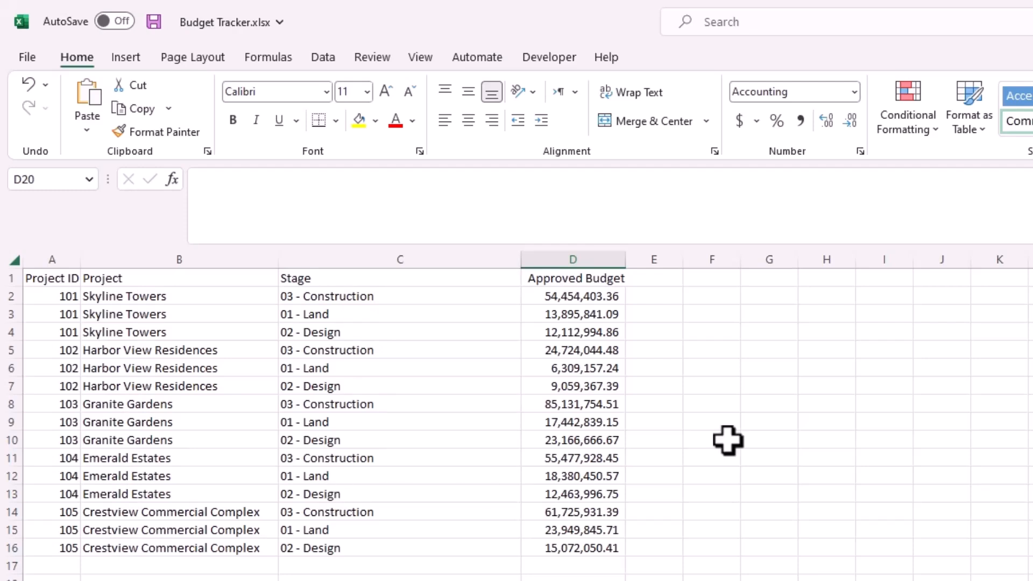
click(665, 280)
text(Email)
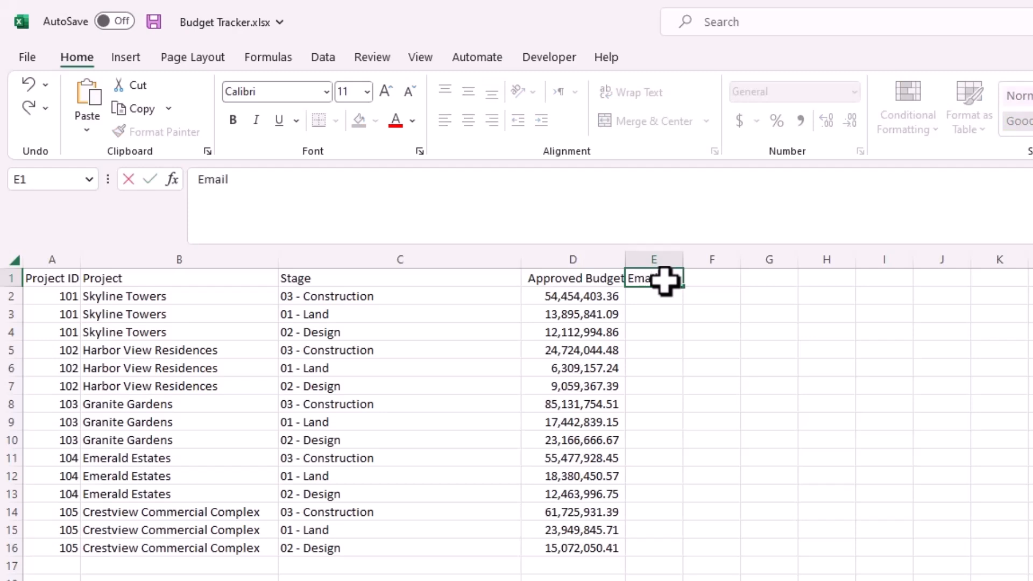
key(Return)
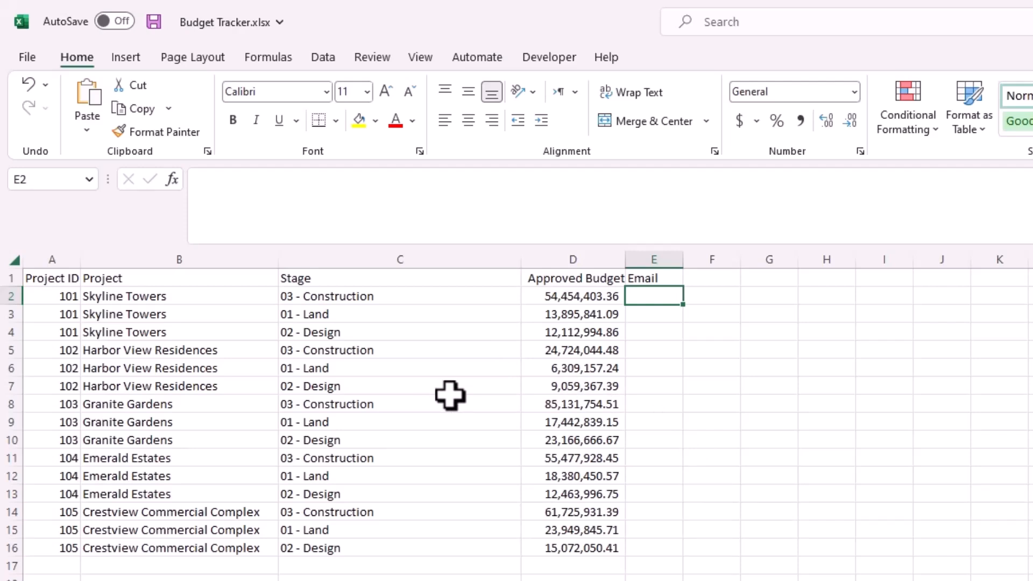
key(ctrl+v)
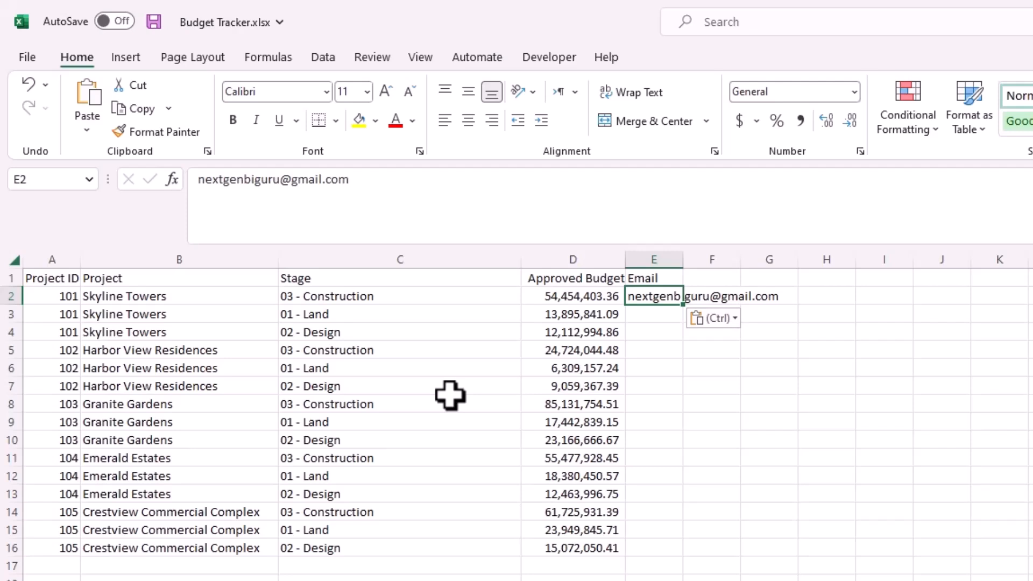
double_click(683, 305)
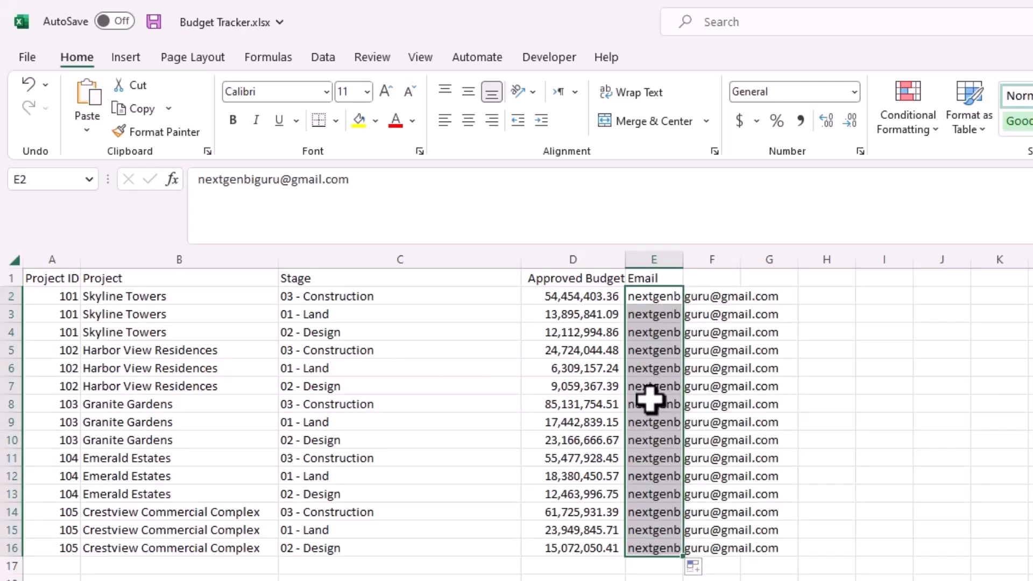
click(654, 295)
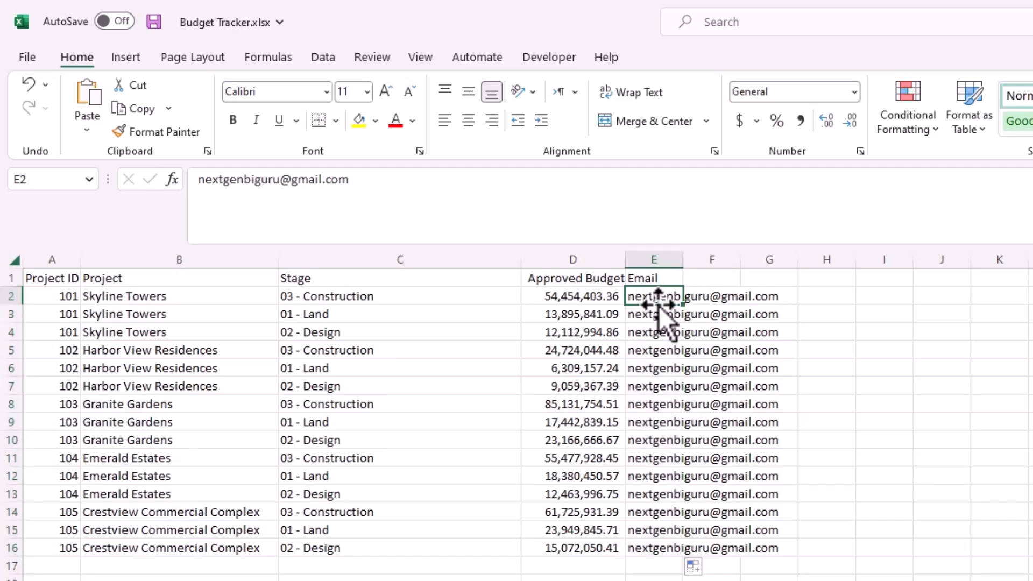
click(362, 185)
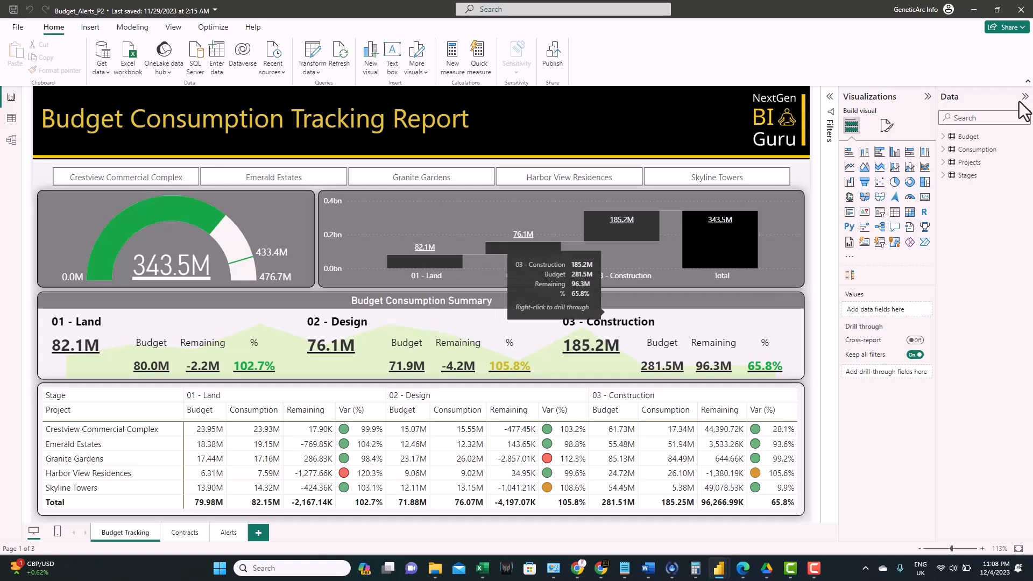
Step: Switch to Power BI, refresh the report's data to load the new Email column, and show the Budget table's records
click(957, 138)
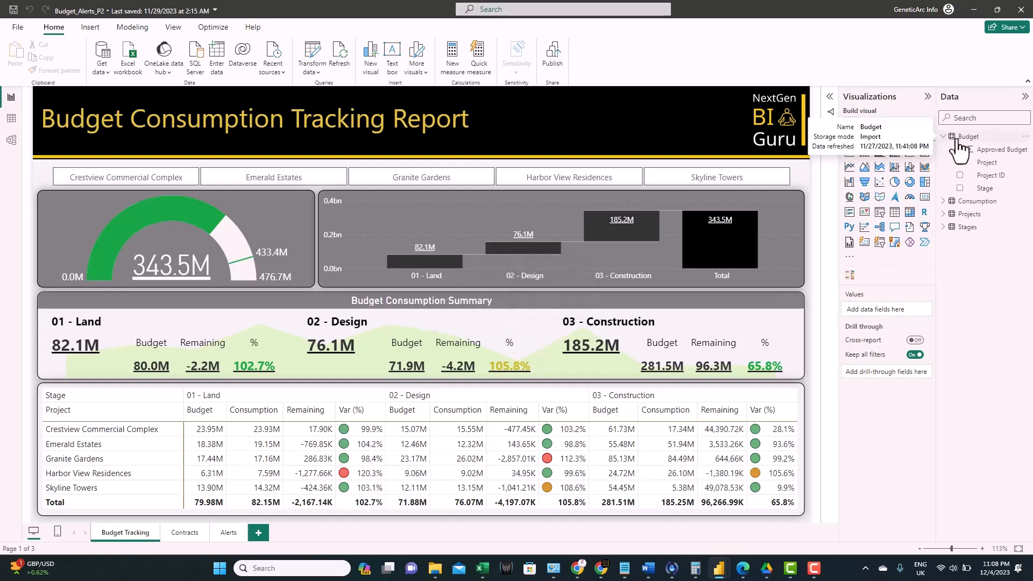
click(340, 59)
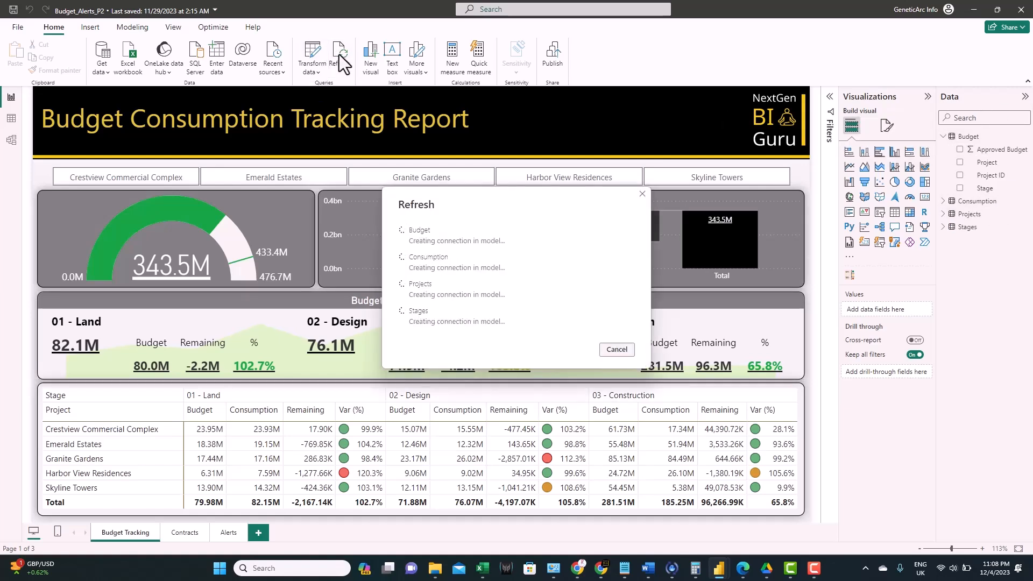
click(11, 120)
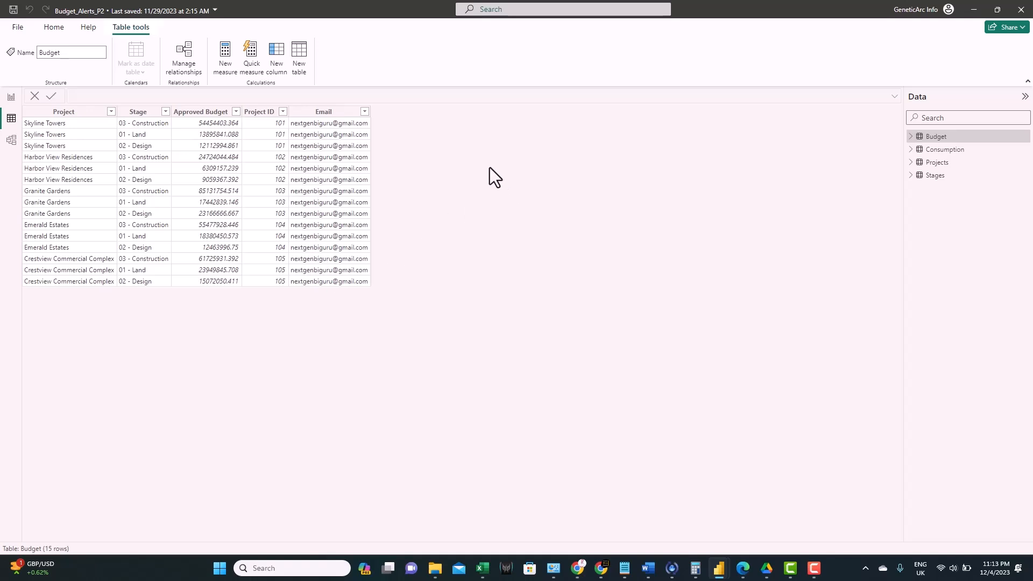
Step: Add a calculated Contracts column to the Budget table summing Consumption[Amount] for the matching Project ID and Stage, formatted with thousands separators
right_click(939, 146)
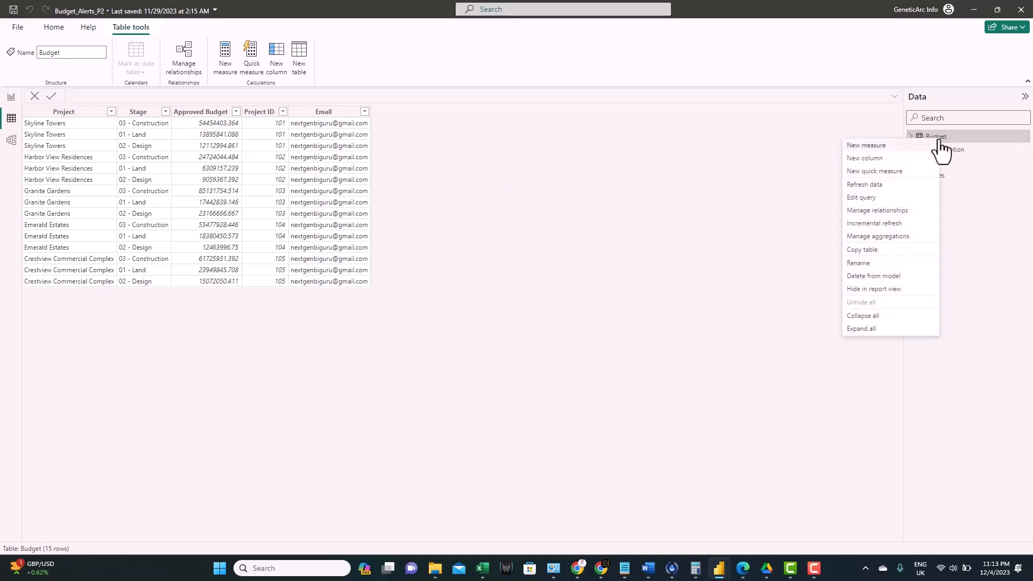
click(885, 158)
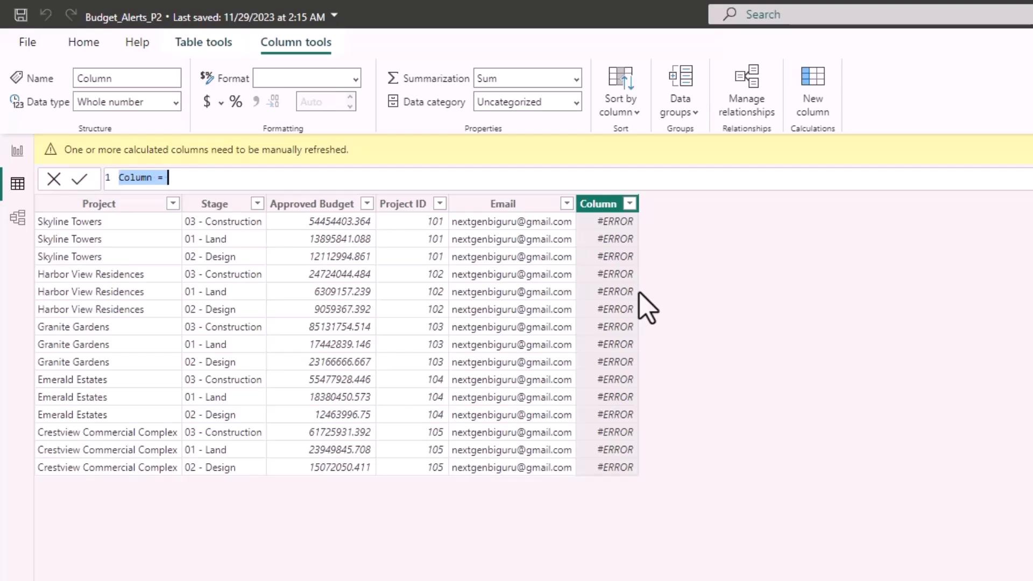
text(Contracts = CALCULATE(SUM(Consumption[Amount]),filter(Consumption,Consumption[Project ID]=Budget[Project ID]),filter(Consumption,Consumption[Stage]=Budget[stage])))
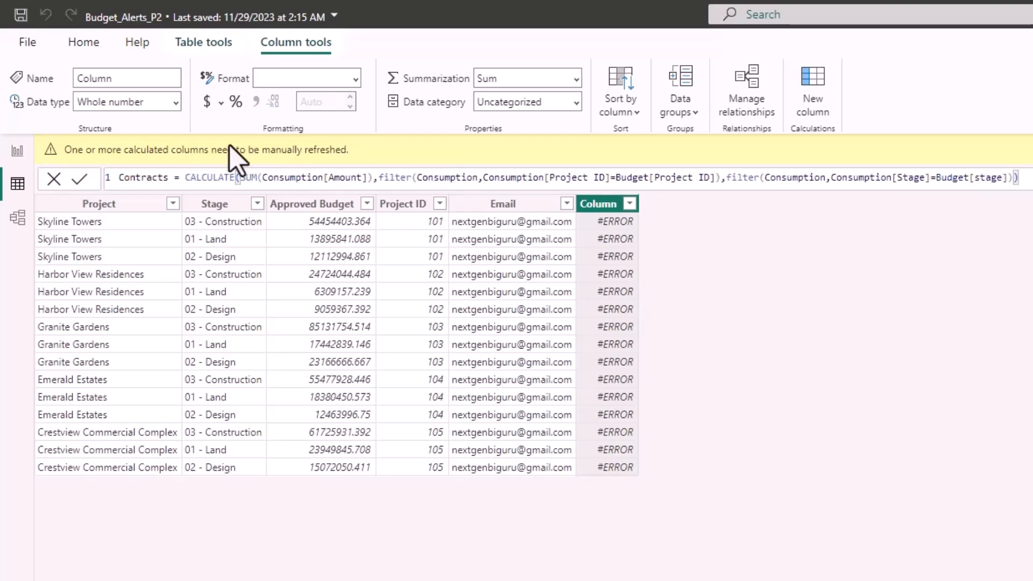
drag(264, 178, 367, 178)
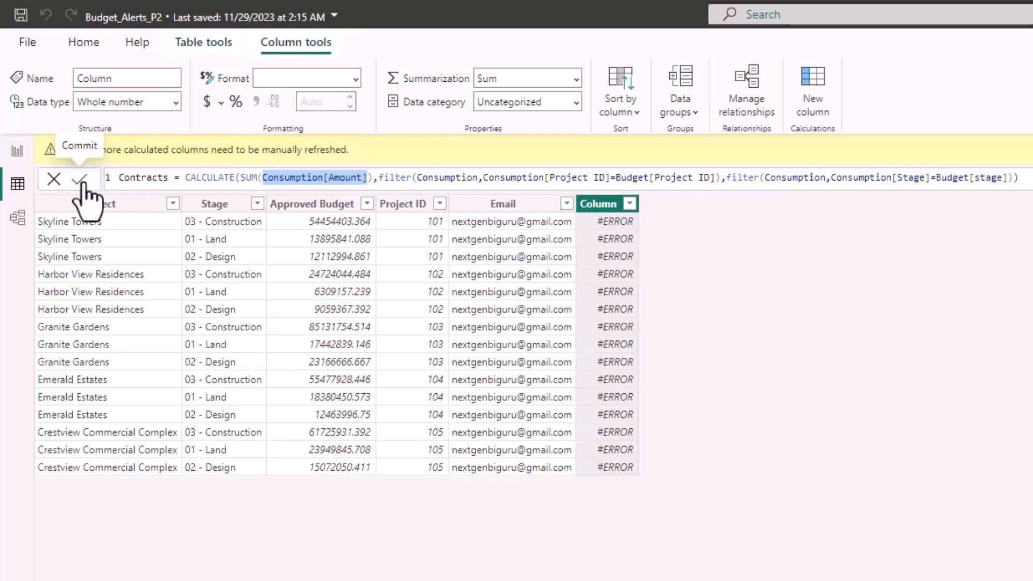
click(80, 179)
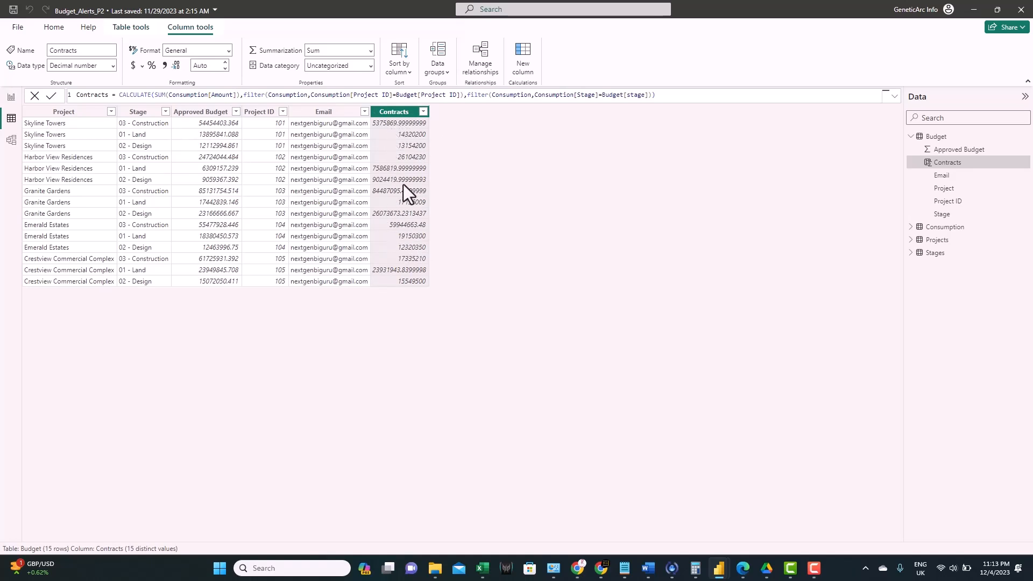
click(165, 66)
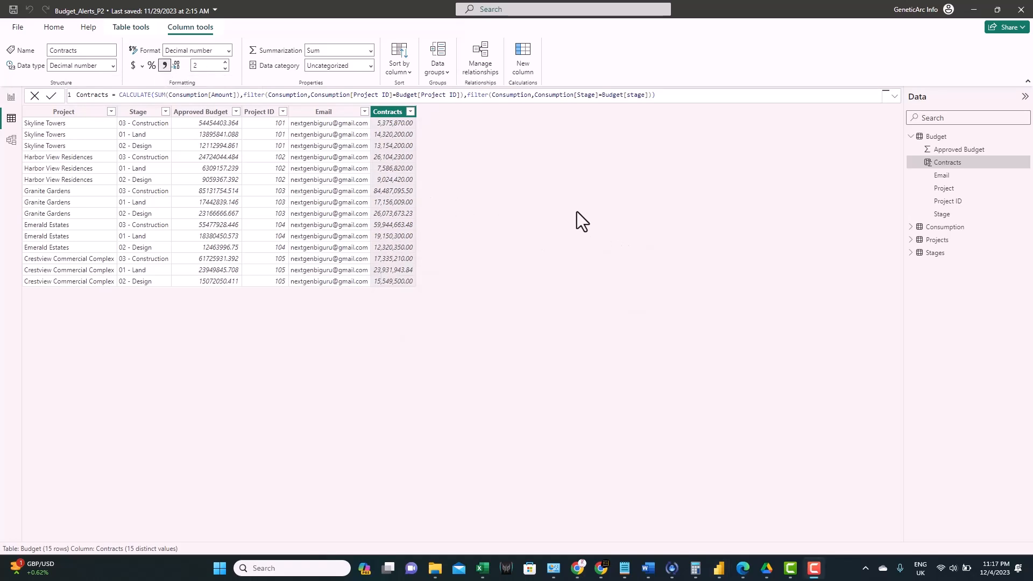
Step: Add a calculated column Var%_V = Budget[Contracts]/Budget[Approved Budget] to the Budget table and format it as a percentage
right_click(939, 138)
click(879, 156)
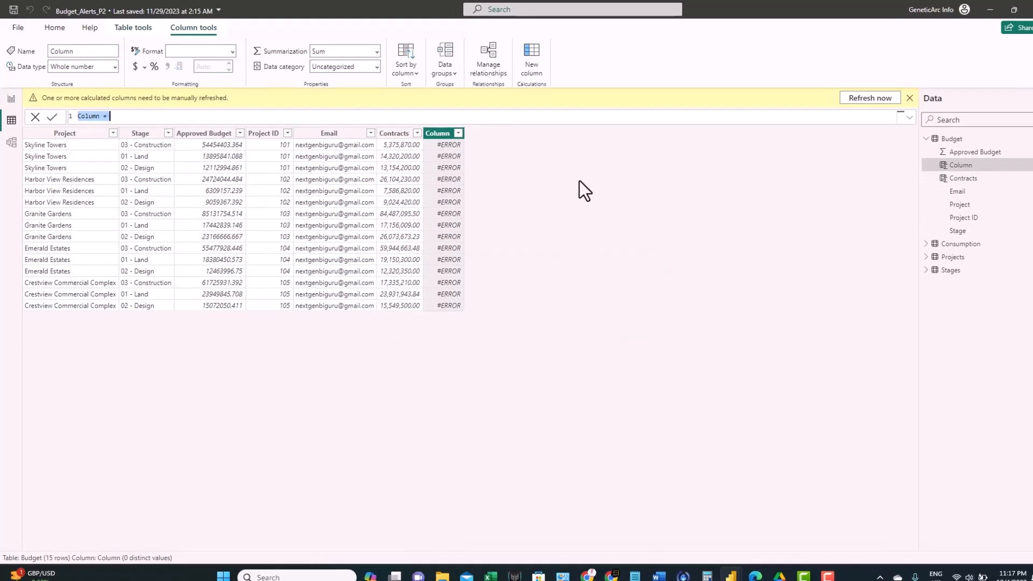
text(Var%_V = Budget[Contracts]/Budget[Approved Budget])
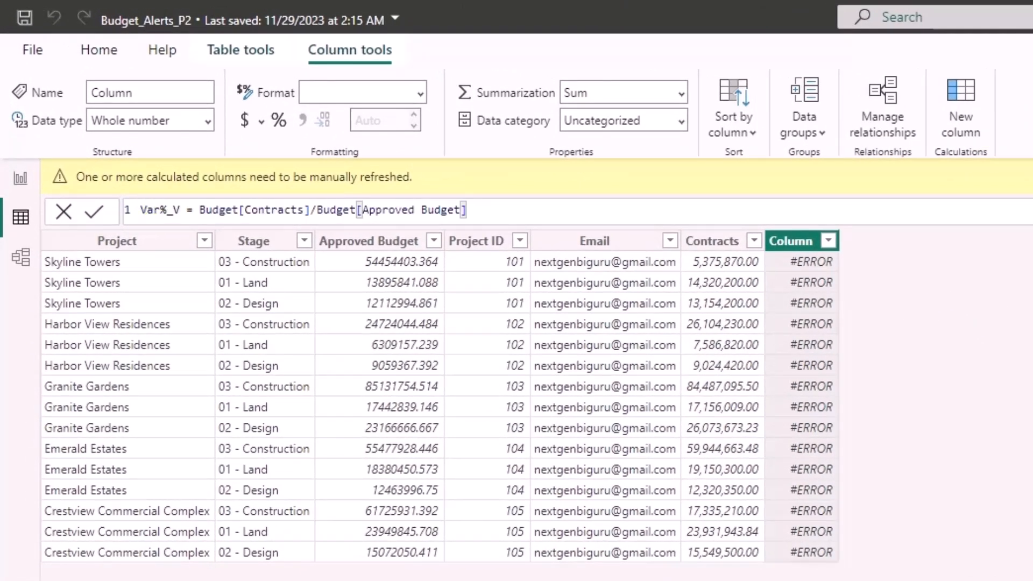
drag(205, 210, 495, 211)
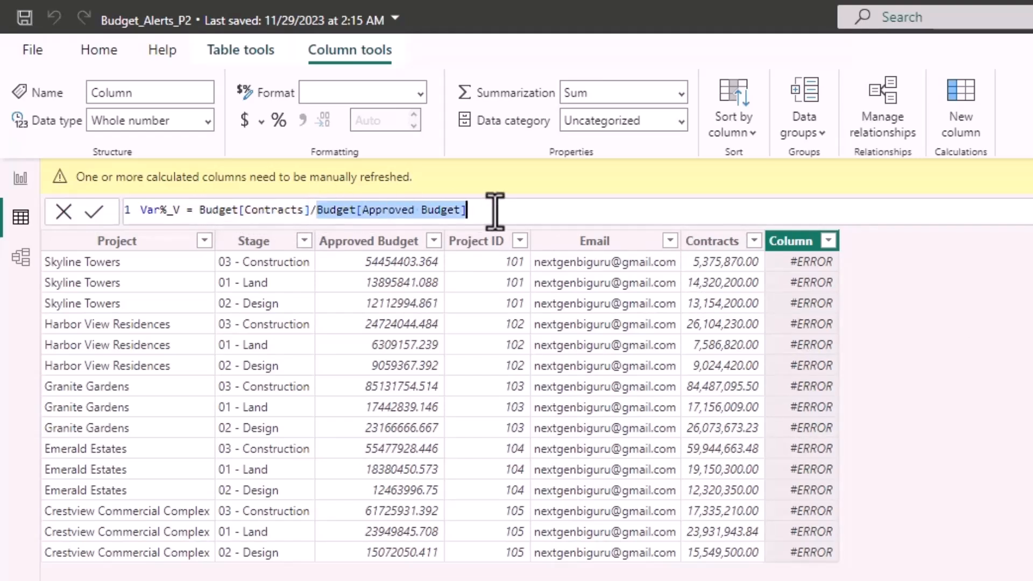
click(902, 387)
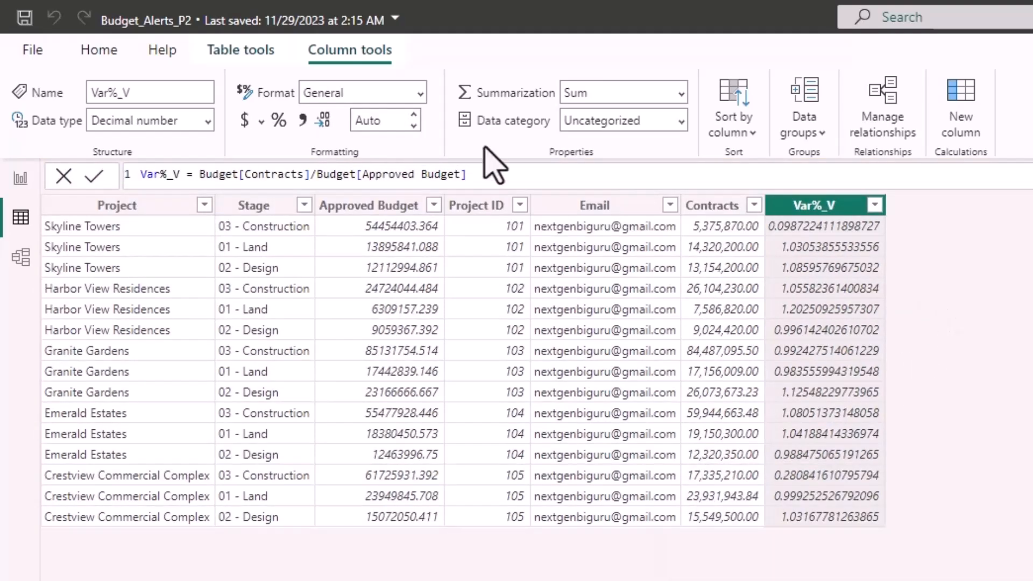
click(278, 119)
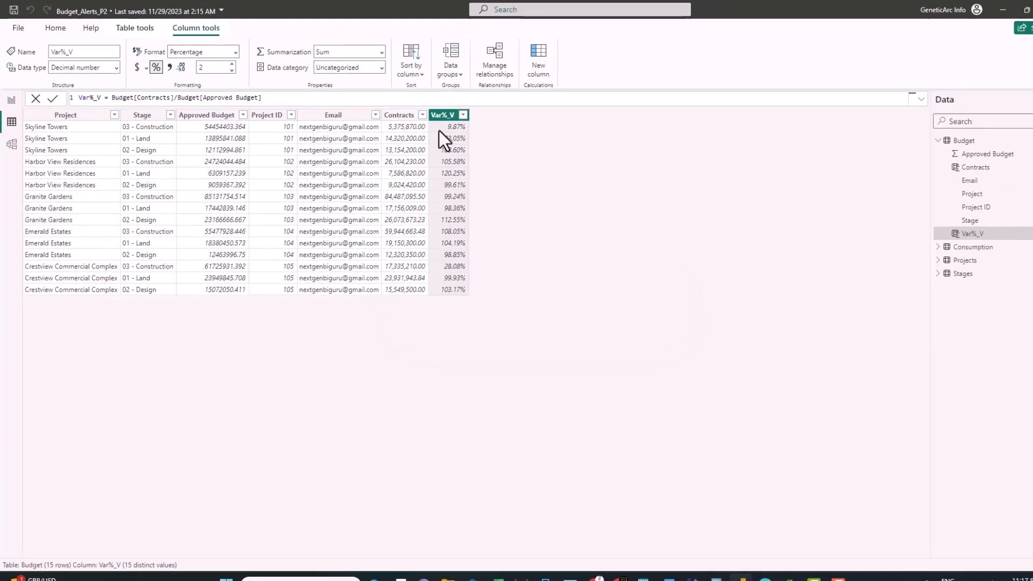
click(908, 244)
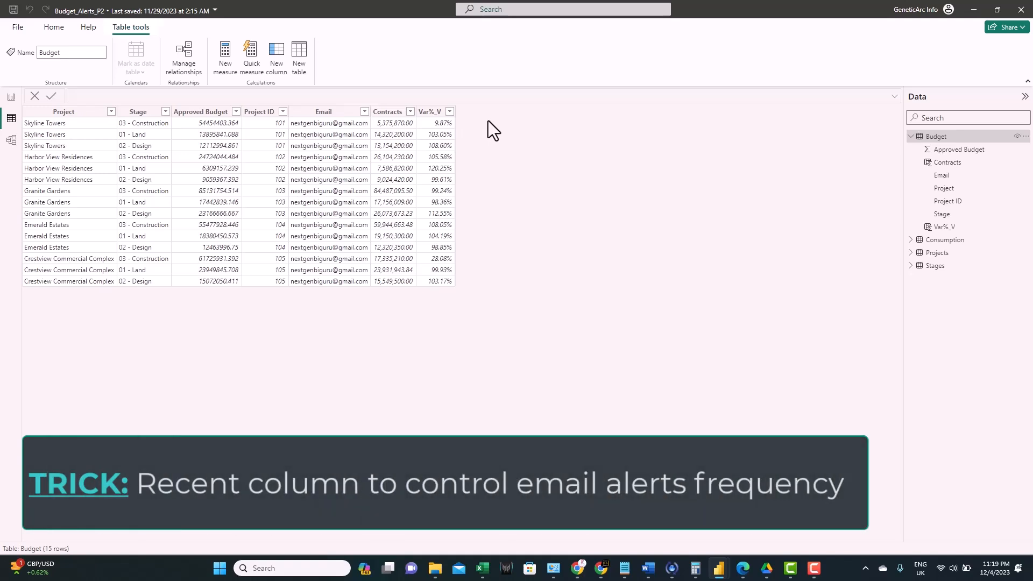
Step: Add a Recent column to the Budget table returning 1 when the matching Project ID and Stage's latest Consumption date is under 2 days old, otherwise 0
right_click(934, 138)
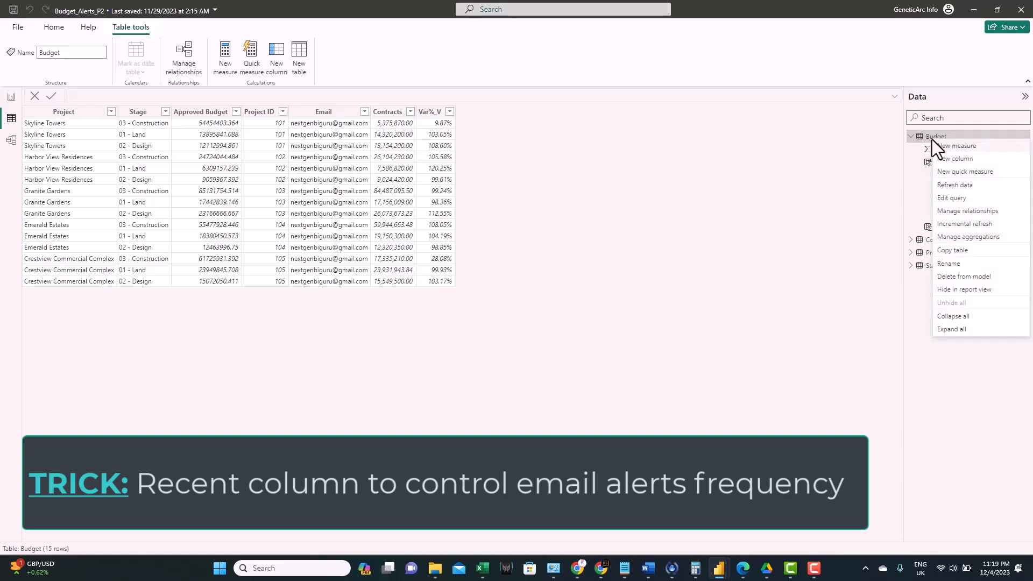
click(951, 160)
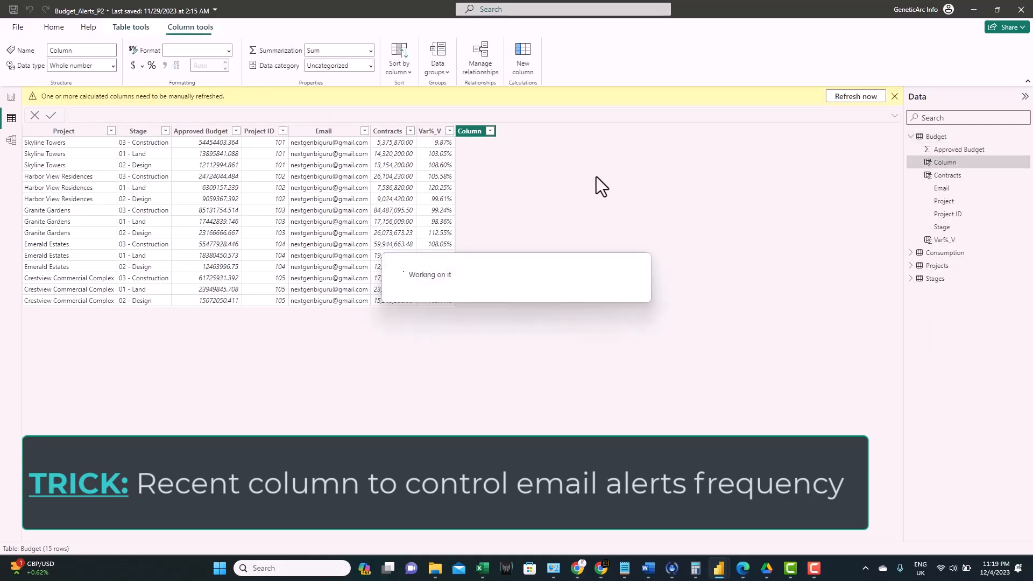
text(Recent = if(TODAY()-CALCULATE(max(Consumption[Date]),filter(Consumption,Consumption[Project ID]=Budget[Project ID]),filter(Consumption,Consumption[Stage]=Budget[stage]))<2,1,0))
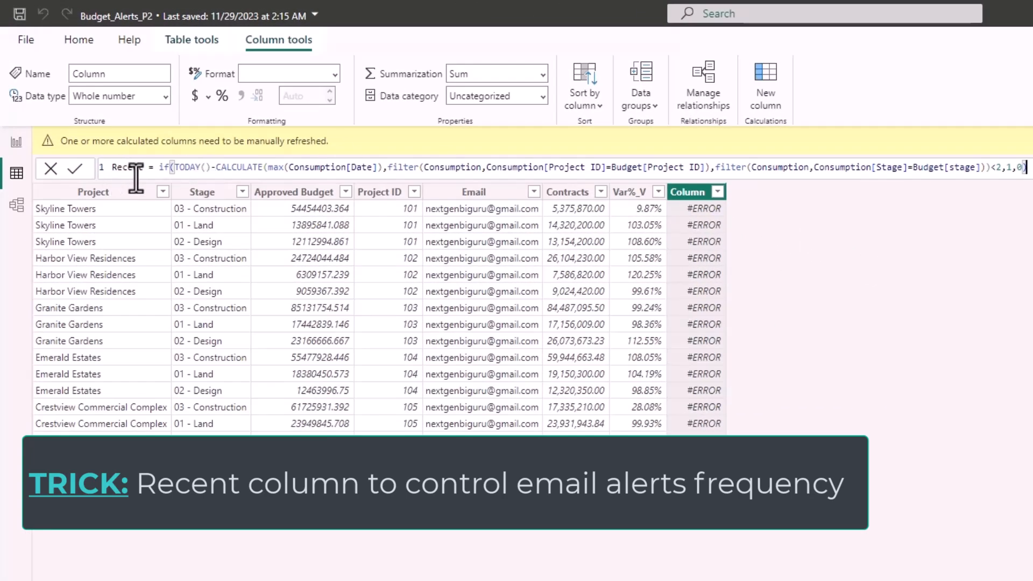
click(75, 171)
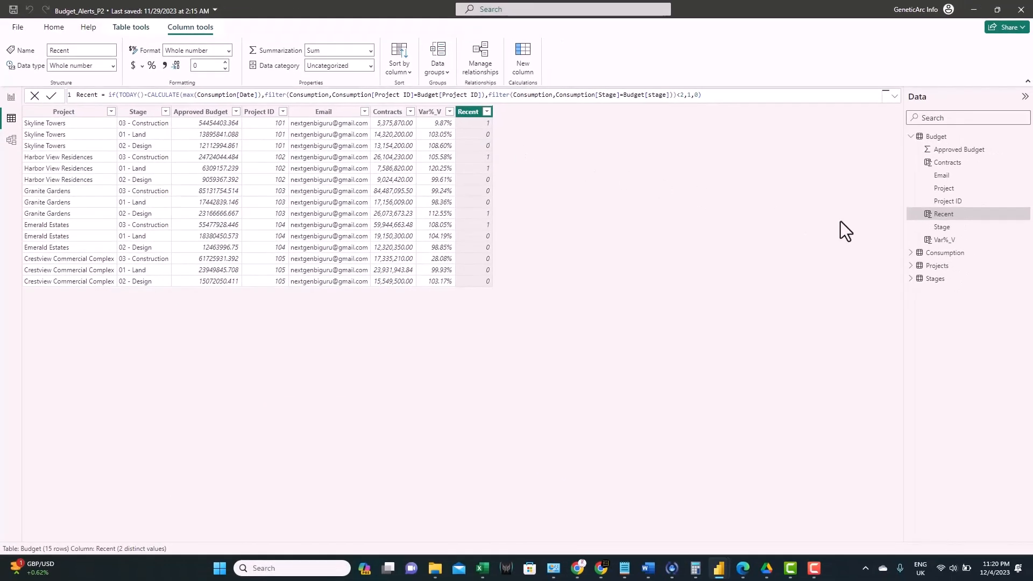
click(939, 256)
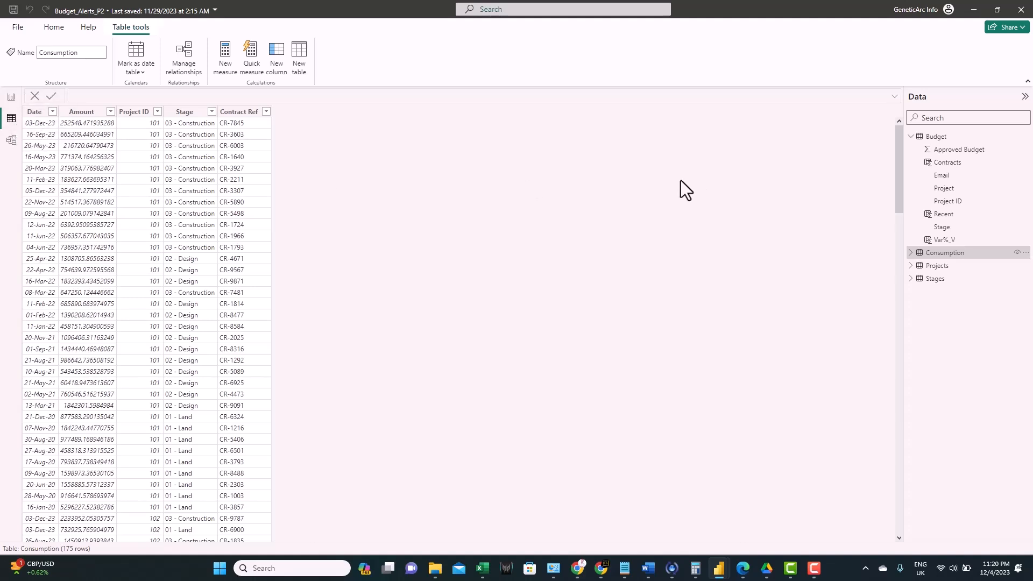
click(937, 137)
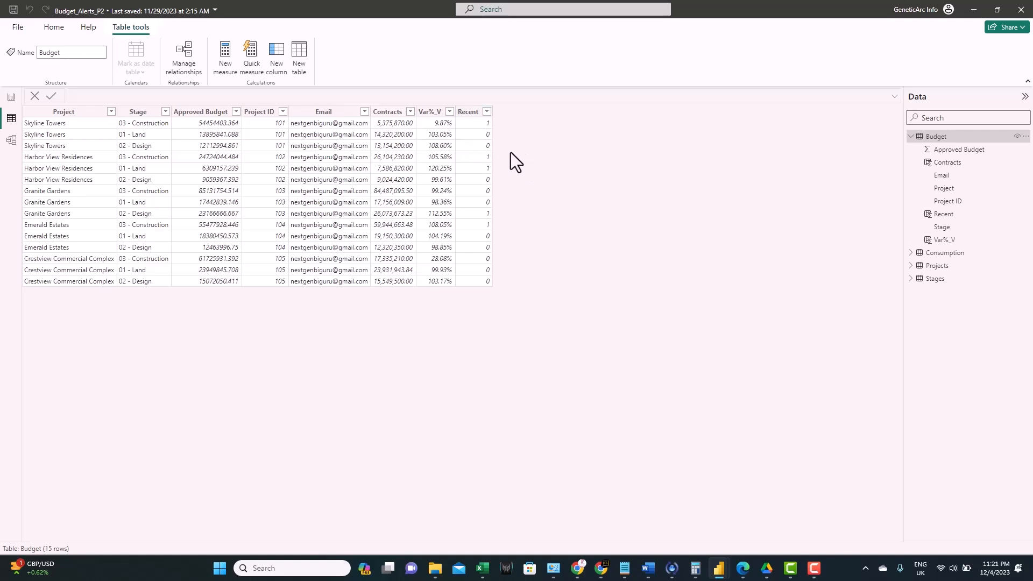
Step: Add a calculated column to the Consumption table defined as Triger = Consumption[Date]
click(939, 254)
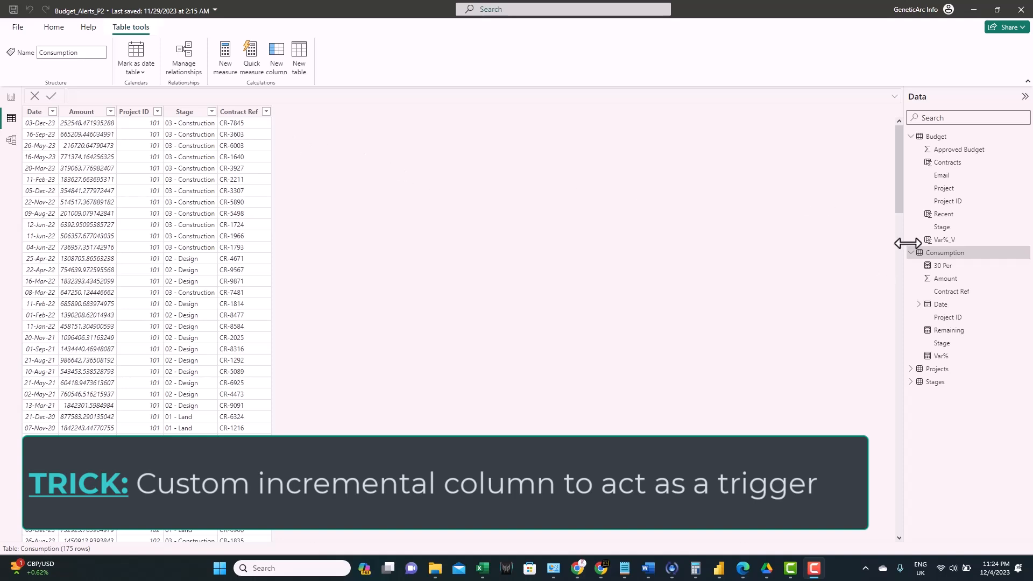
right_click(918, 255)
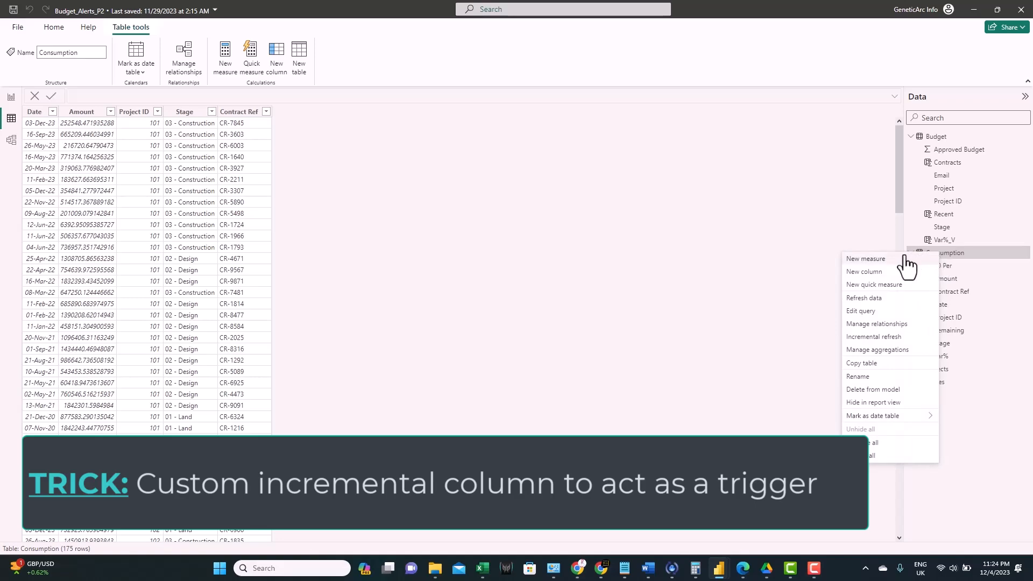
click(865, 273)
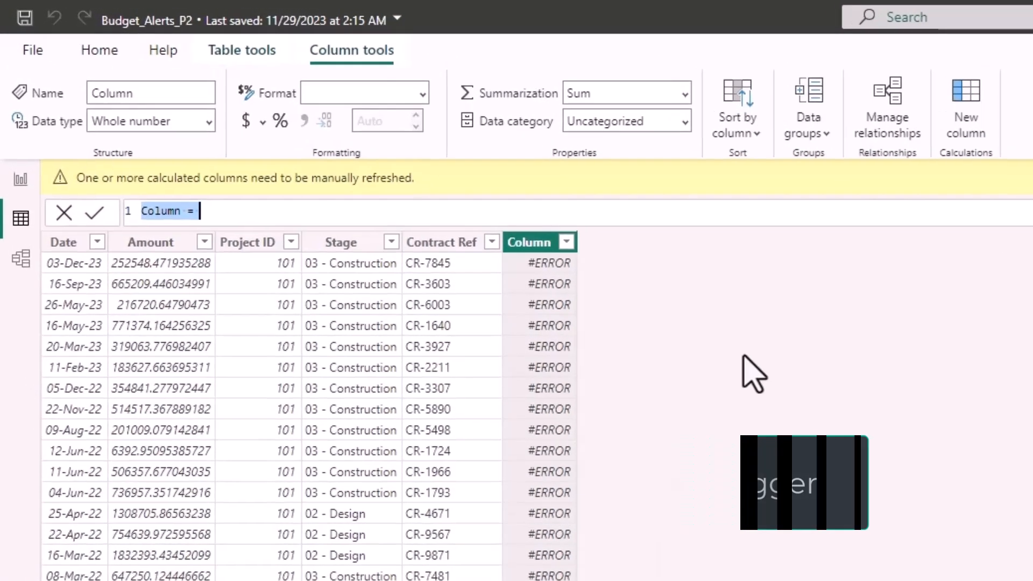
text(Triger=)
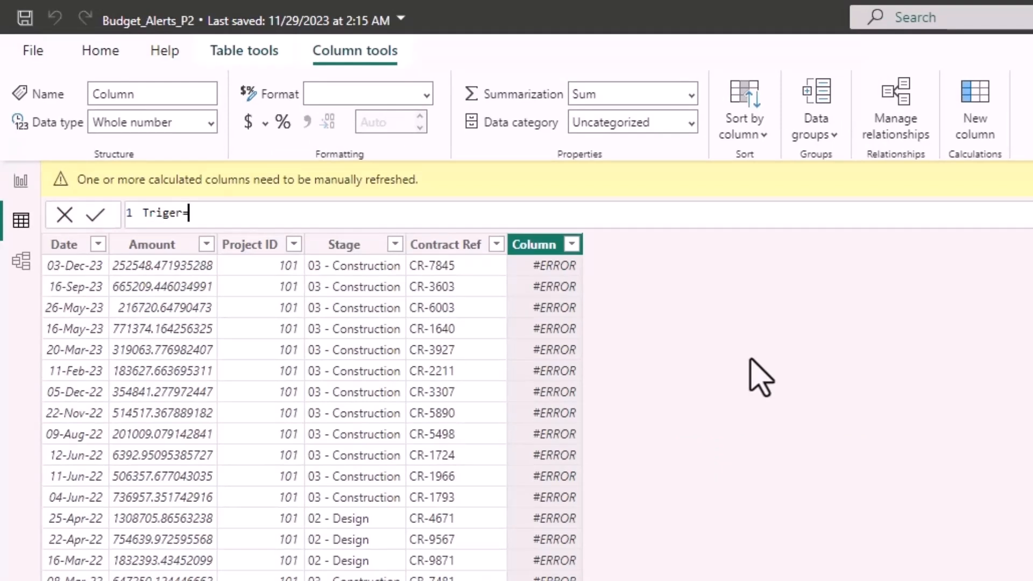
text(date)
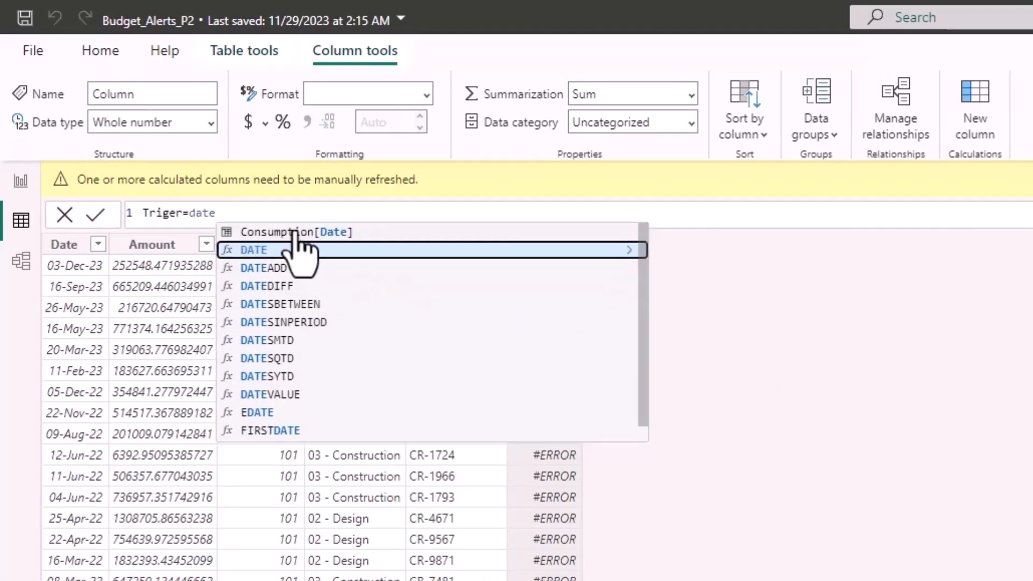
click(298, 232)
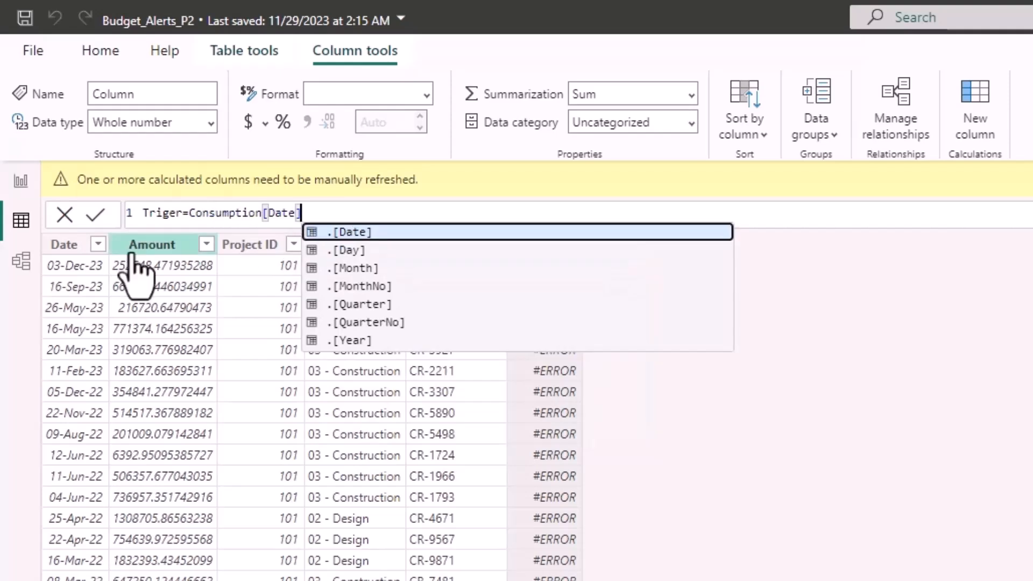
click(95, 214)
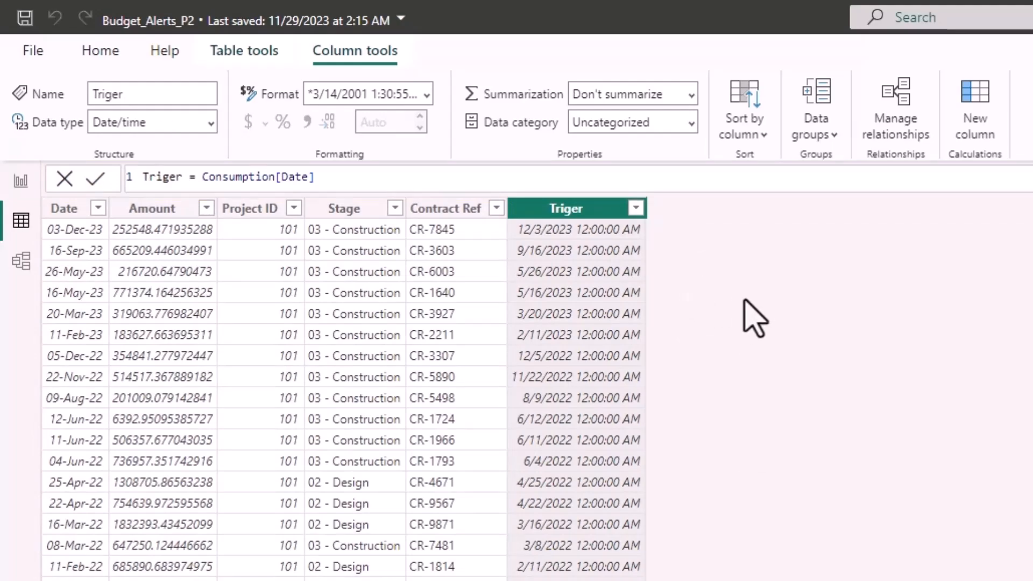
Step: Change the Triger column's data type to whole number and accept the data type change
click(210, 132)
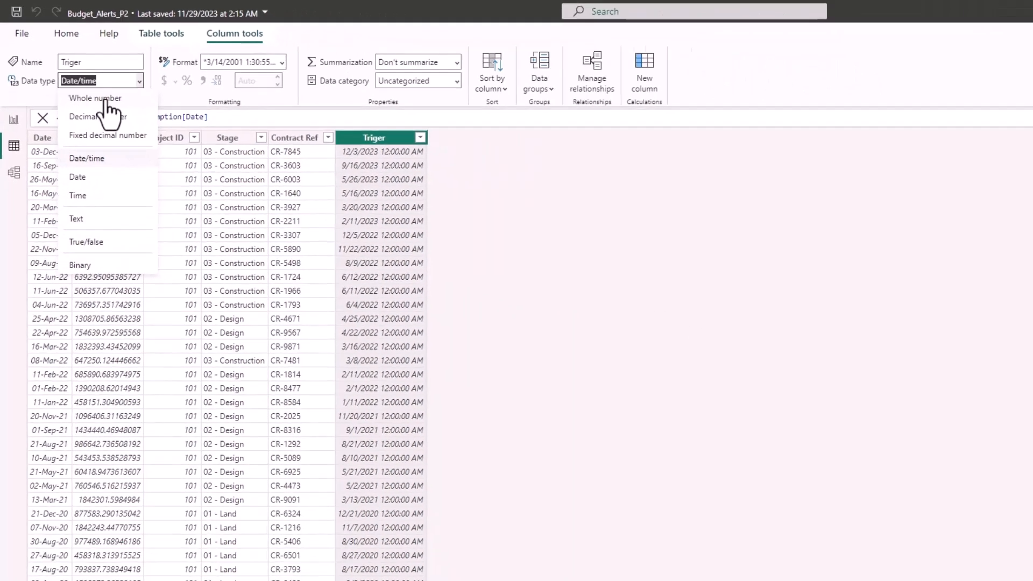
click(144, 145)
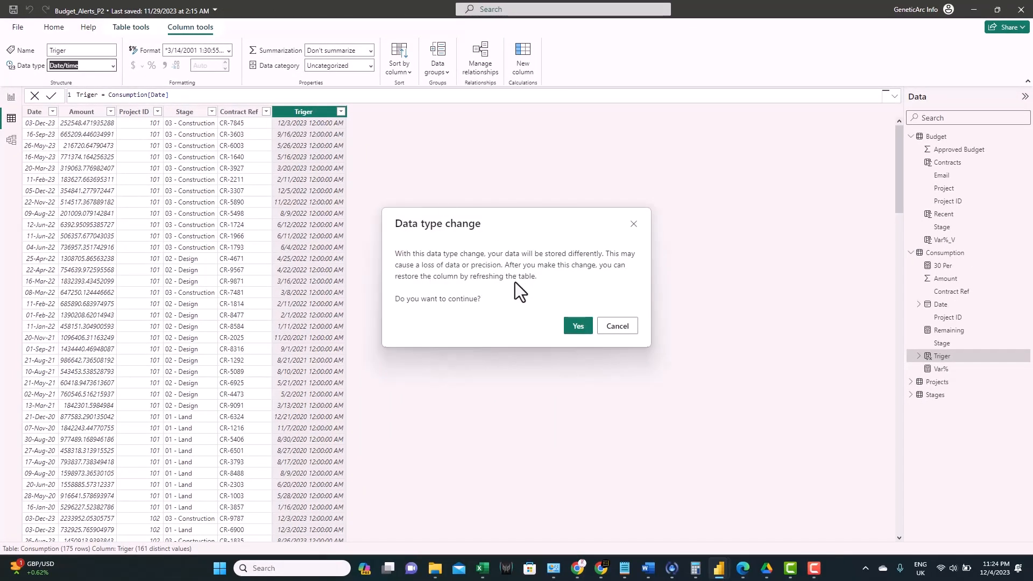
click(578, 326)
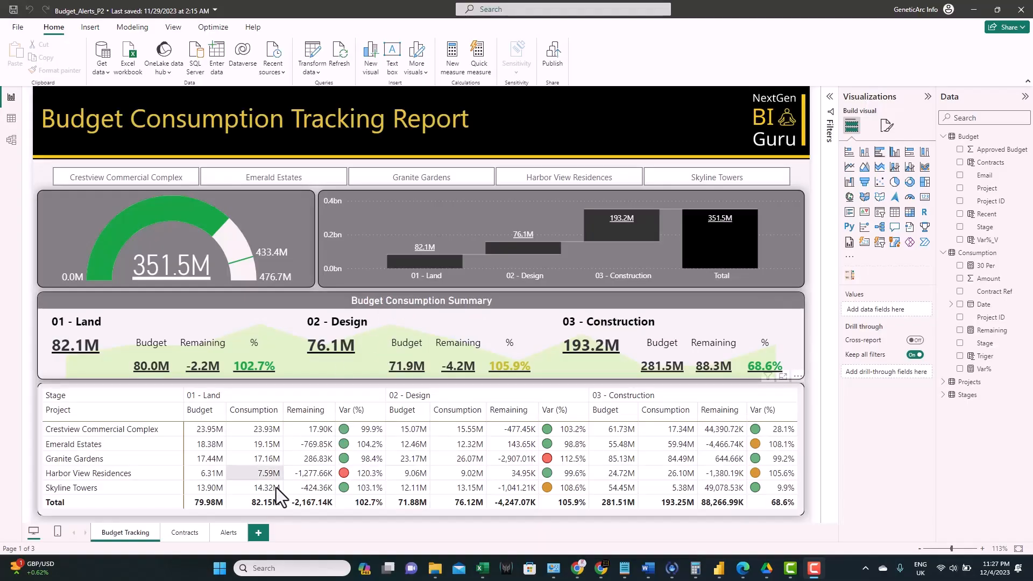
Step: Add a new report page with a card visual showing the maximum of Consumption's Triger field
click(259, 532)
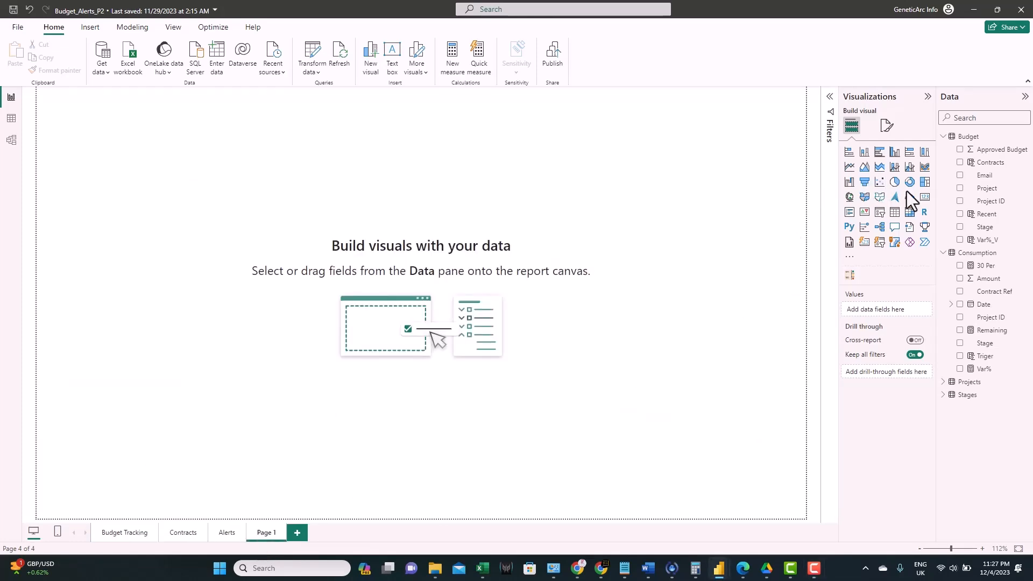
drag(179, 181, 267, 240)
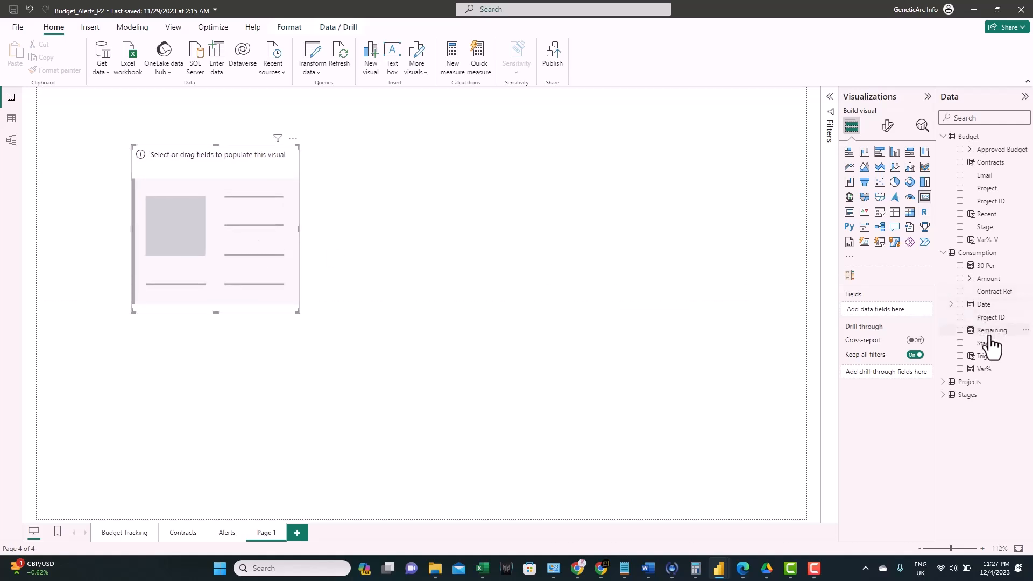
click(960, 357)
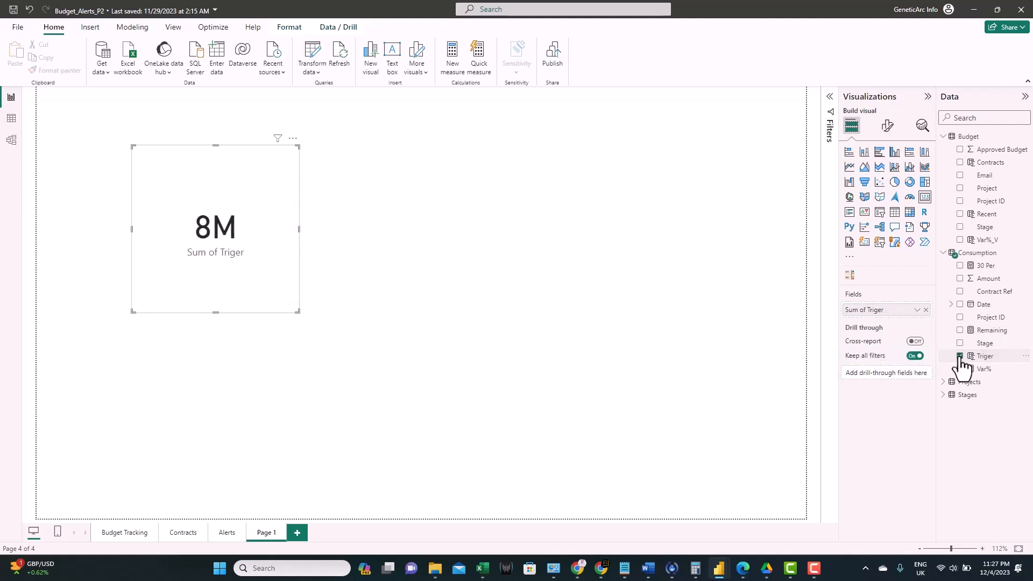
click(917, 311)
click(896, 323)
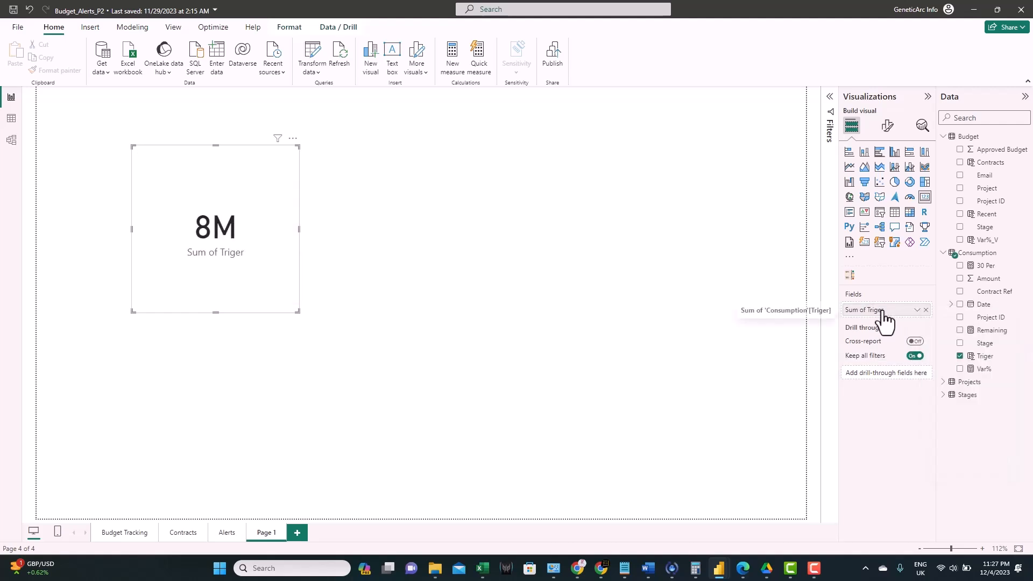
click(916, 311)
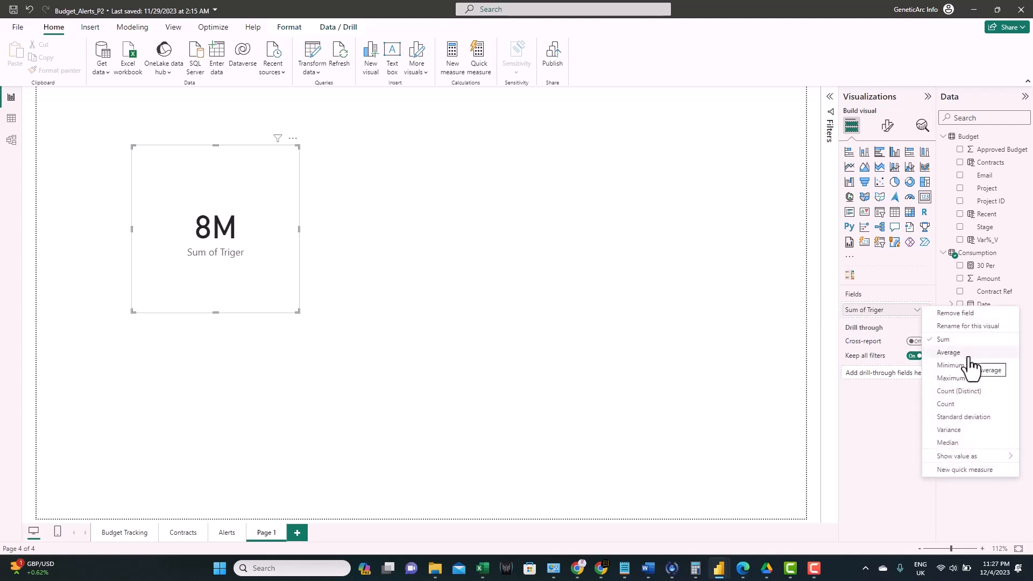
click(951, 379)
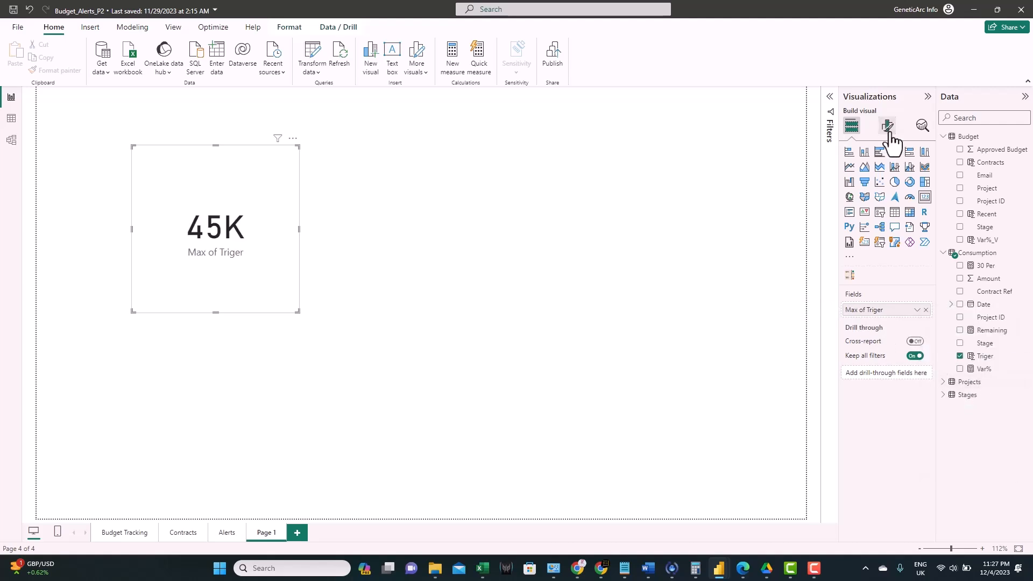
Step: Set the card's callout value display units to show the full, unabbreviated number, and rename the new page as Alert
click(888, 126)
click(861, 200)
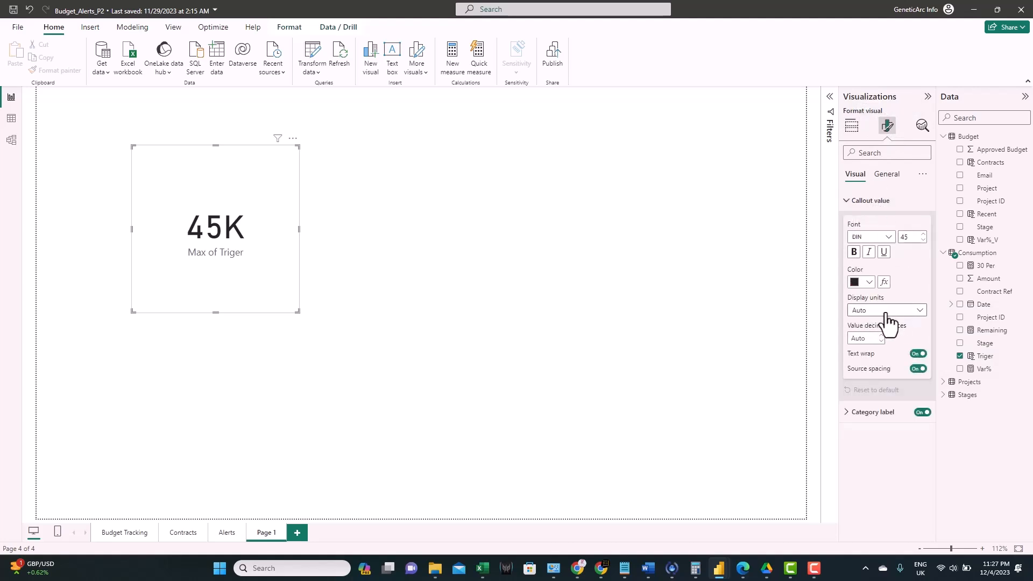
click(892, 310)
click(877, 337)
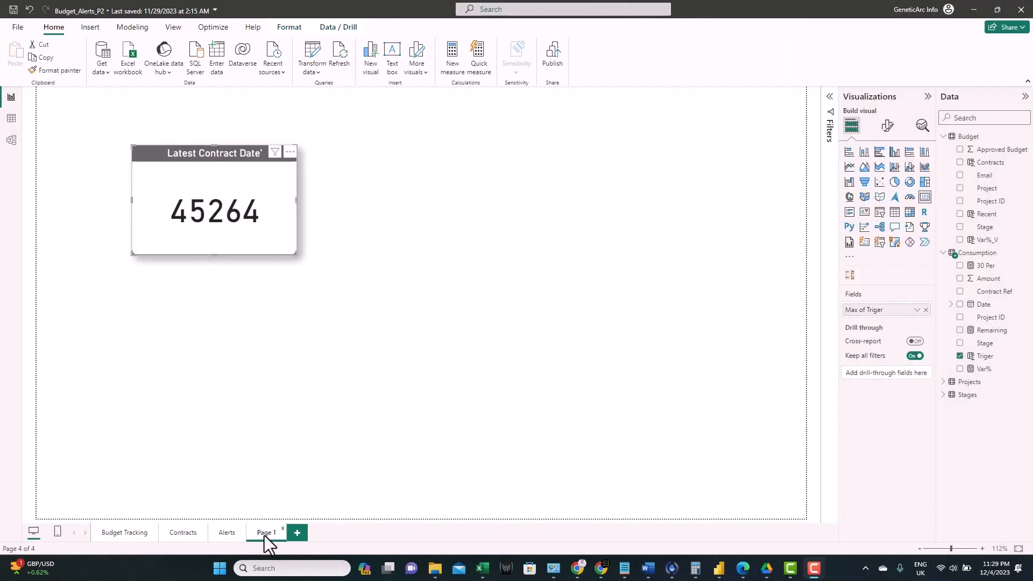
double_click(264, 535)
text(Alert)
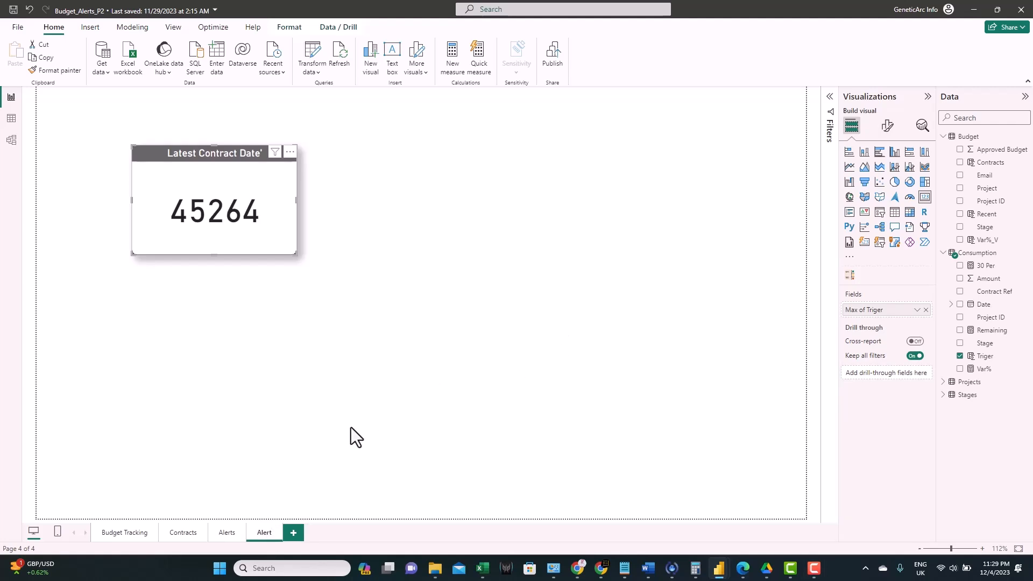
Step: Return to the Budget Tracking page, then save the changes and publish the report to My workspace
click(122, 531)
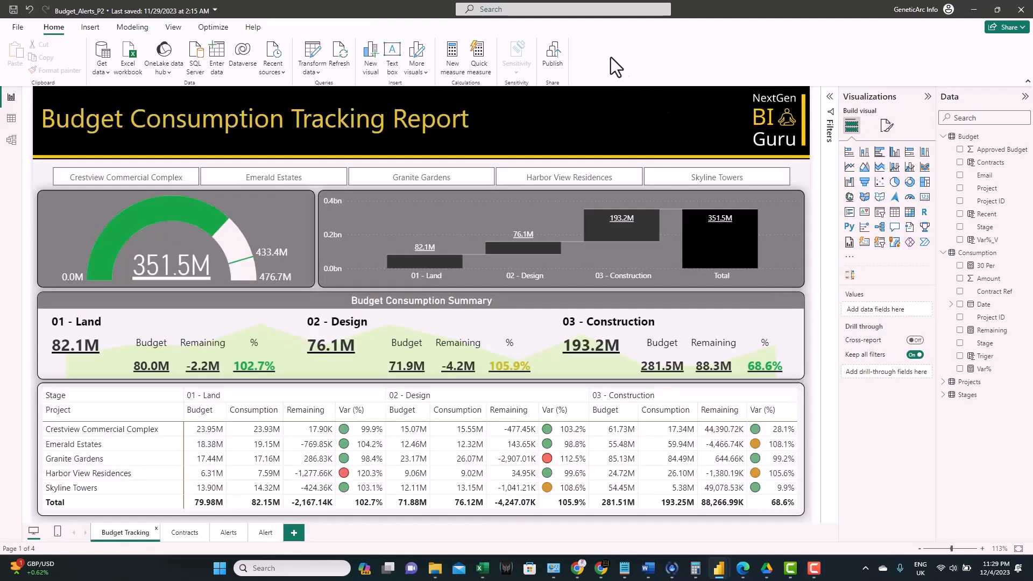
click(554, 59)
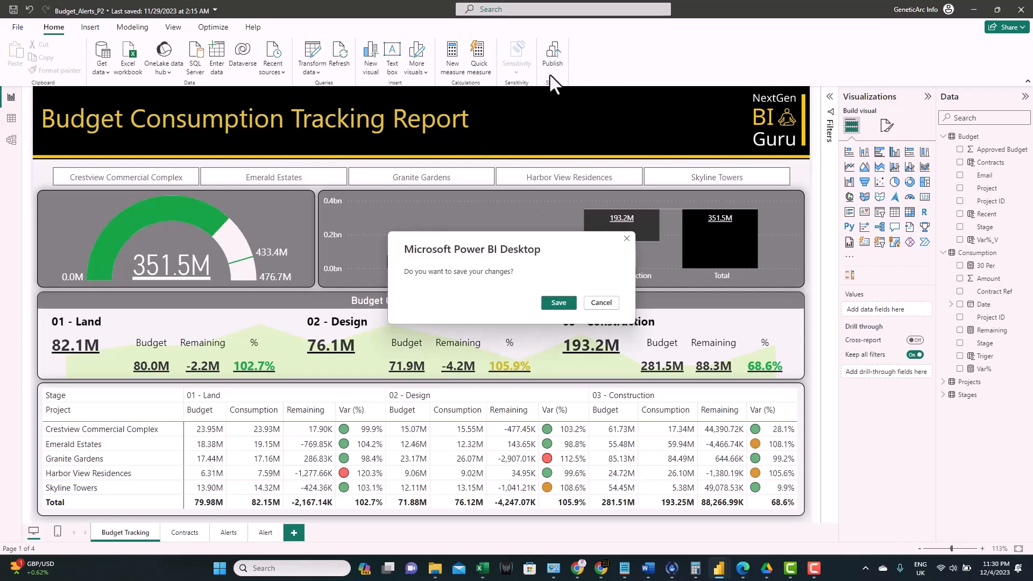
click(559, 303)
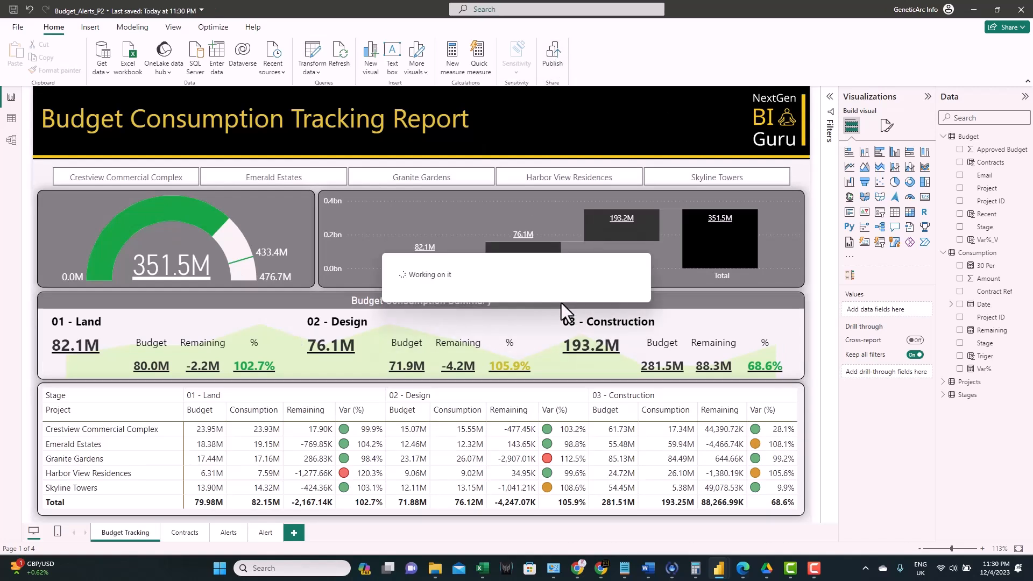
click(601, 358)
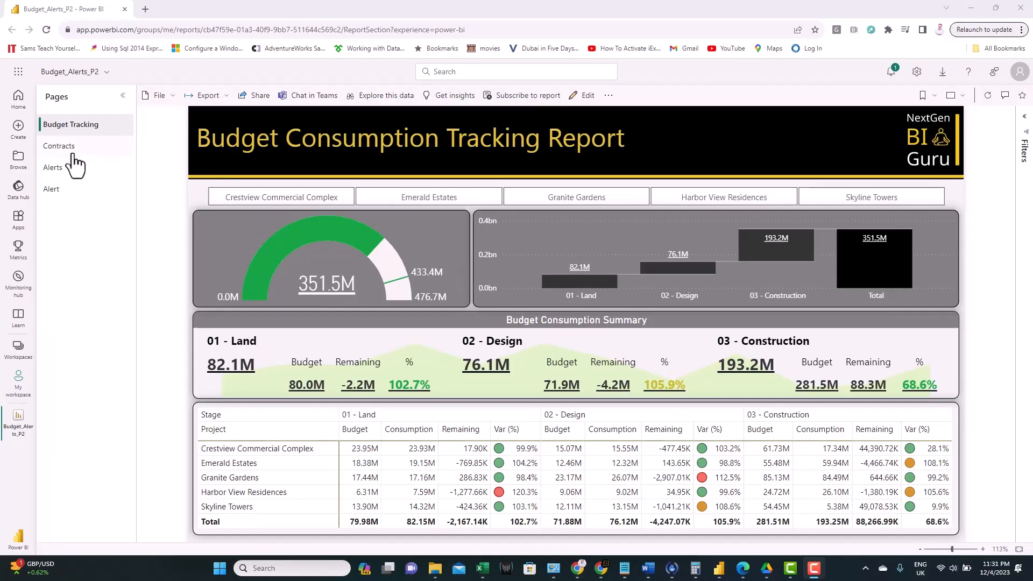
Step: In the published report in the browser, pin the Alert page's Latest Contract Date' card to a new dashboard named Budget Alert 2
click(60, 190)
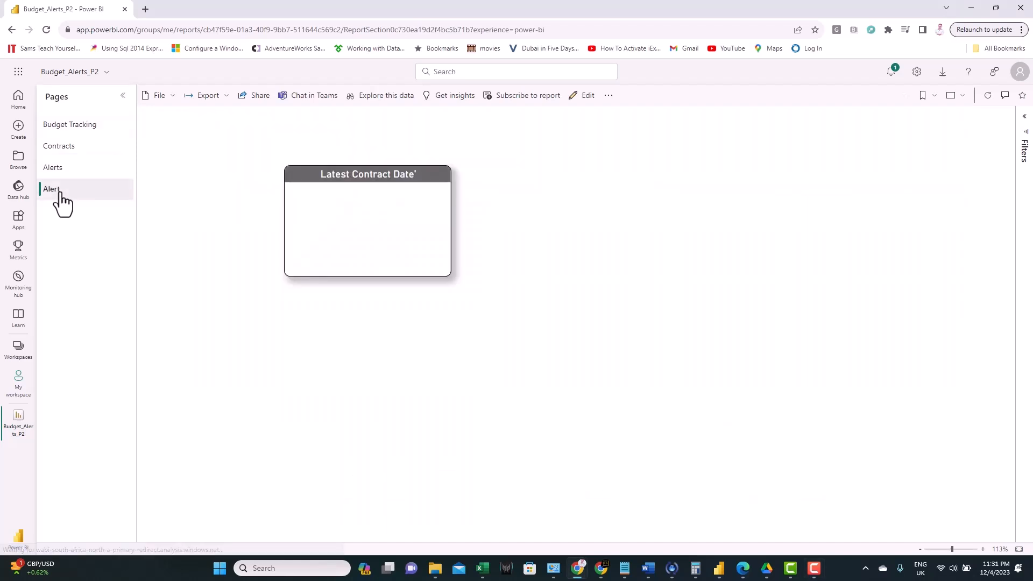
mouse_move(295, 241)
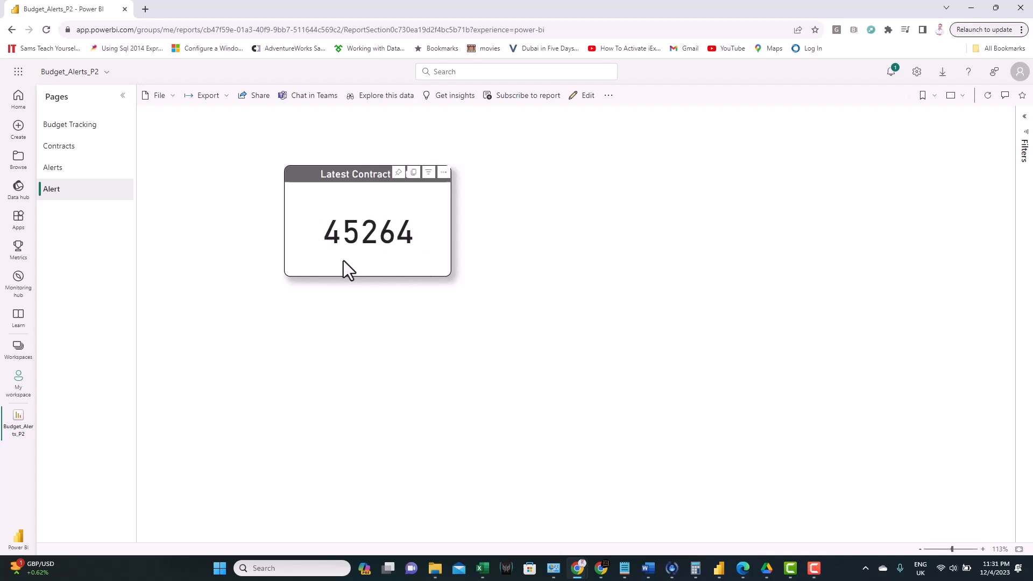
click(398, 172)
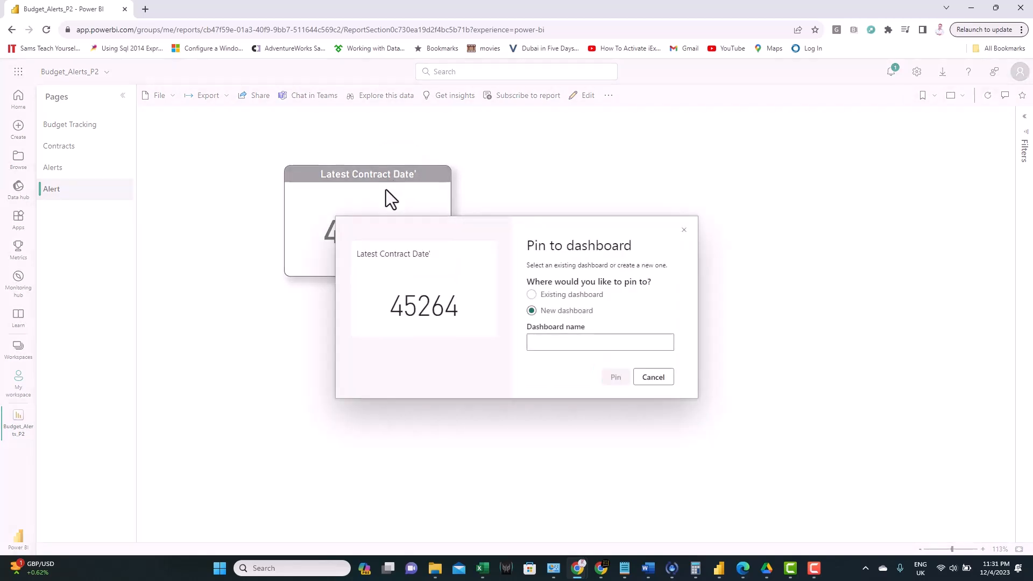
click(568, 313)
text(Budget Alert 2)
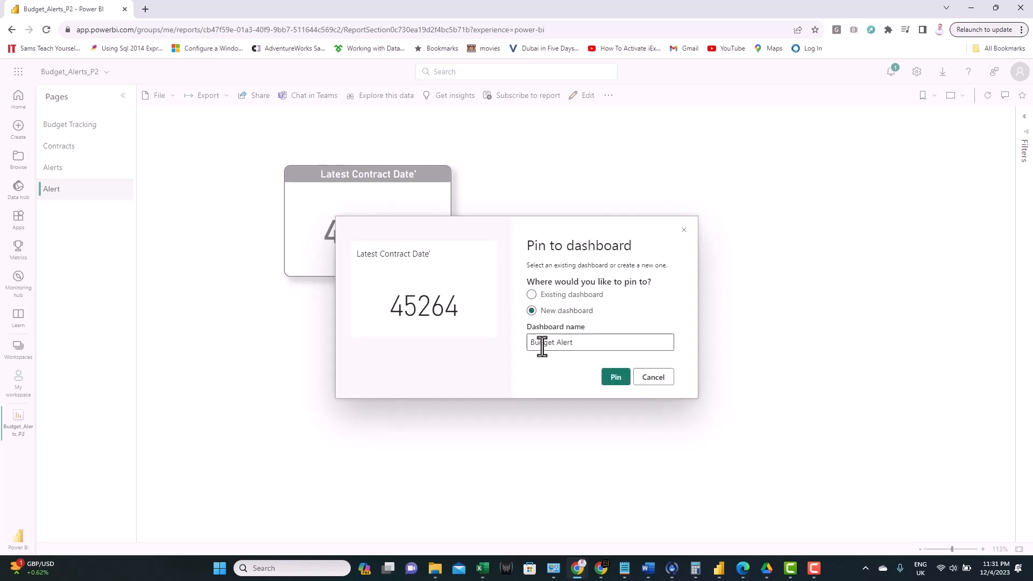
click(615, 378)
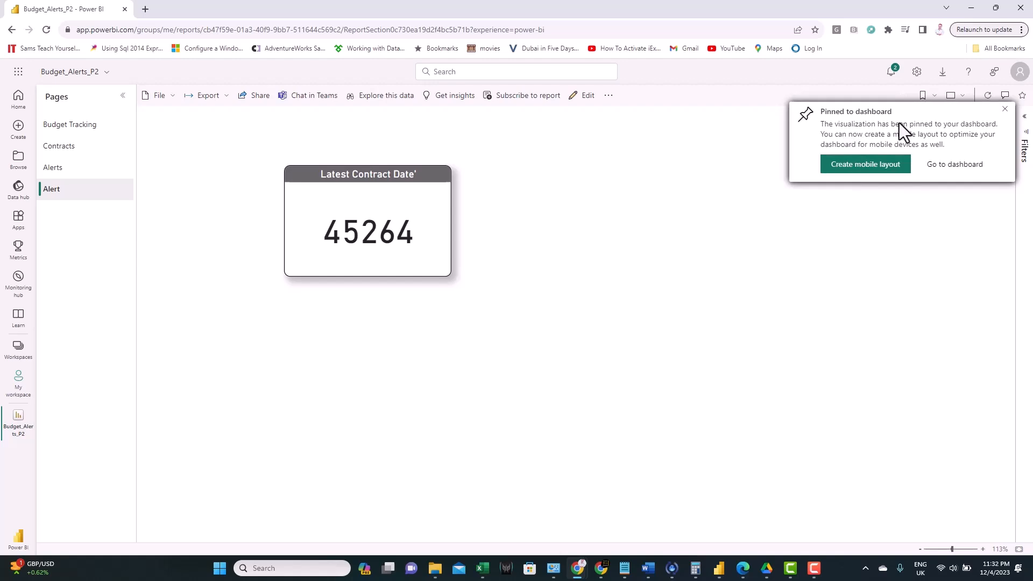
Step: Open the Budget Alert 2 dashboard and save an alert rule for its tile: above 0, at most once an hour, without email
click(948, 173)
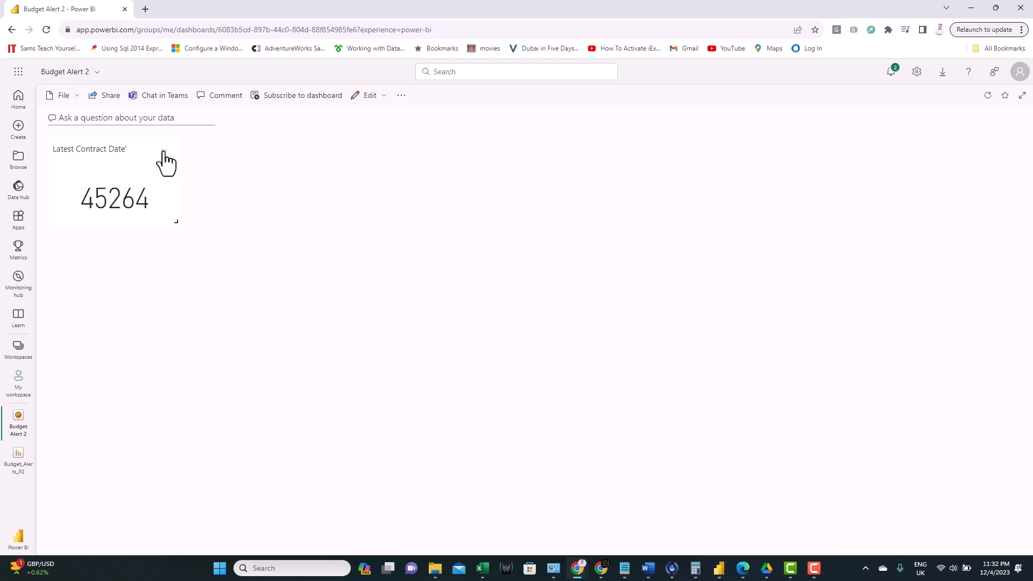
click(165, 150)
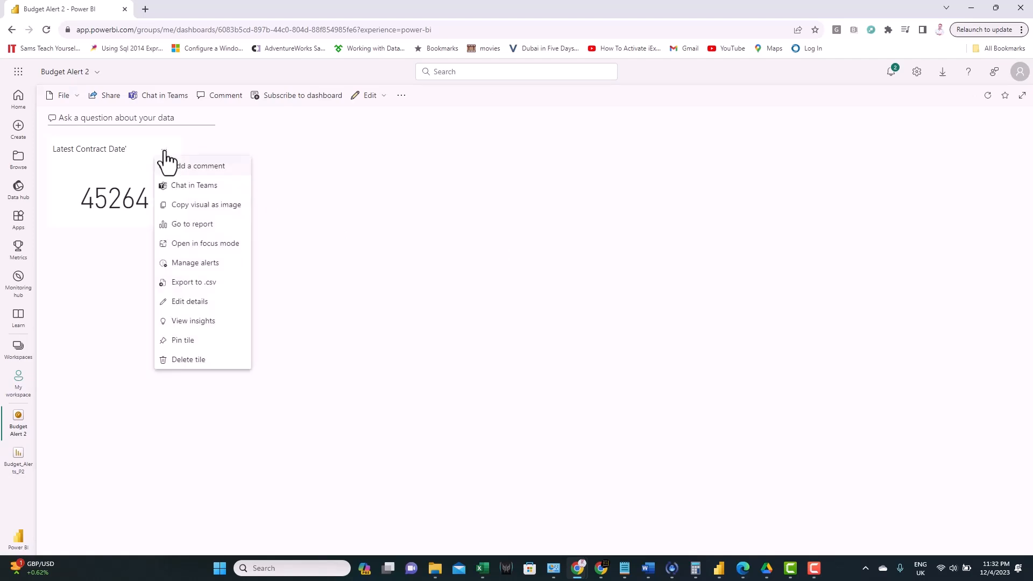
click(194, 264)
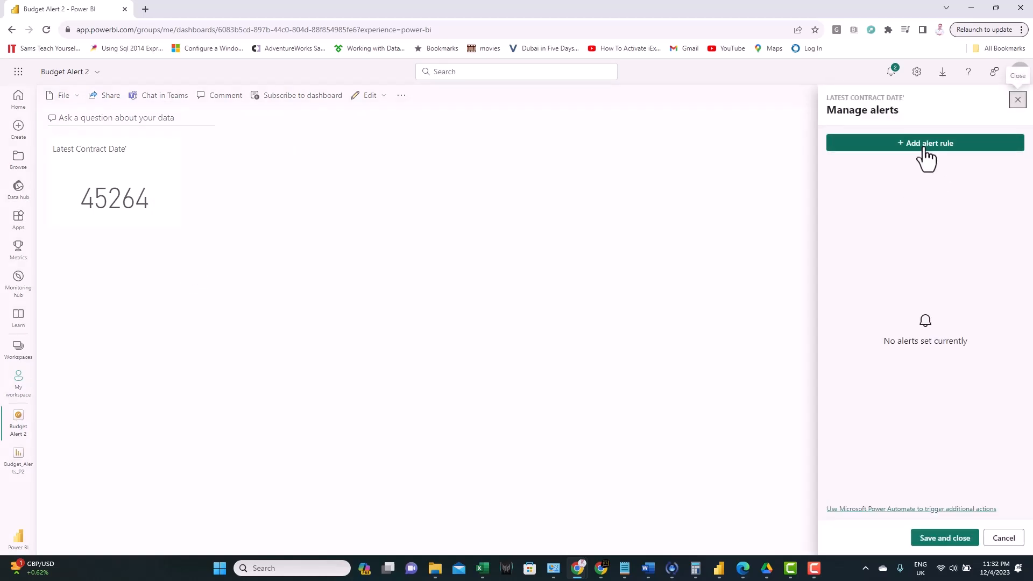
click(925, 150)
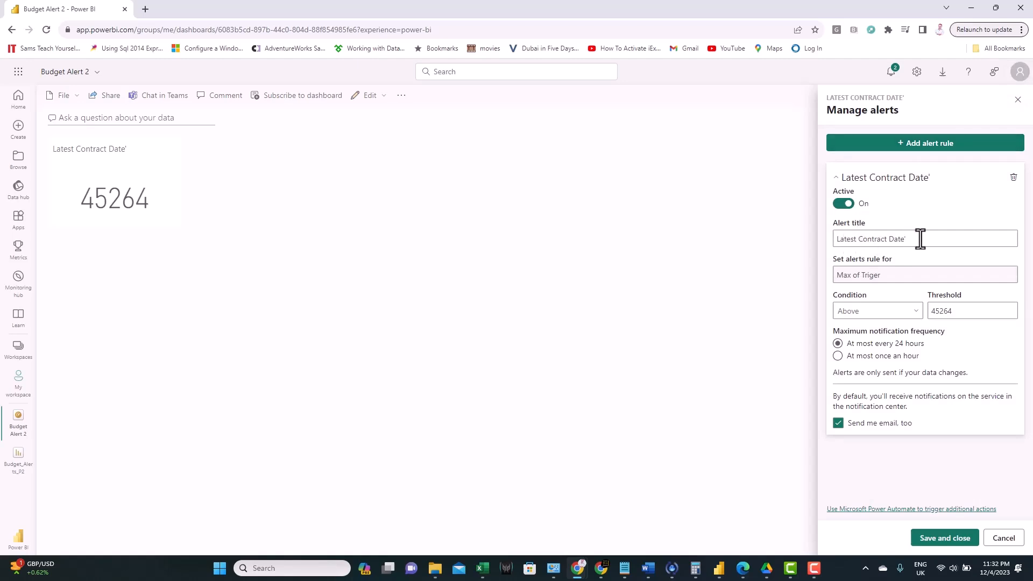
double_click(944, 312)
text(0)
click(838, 356)
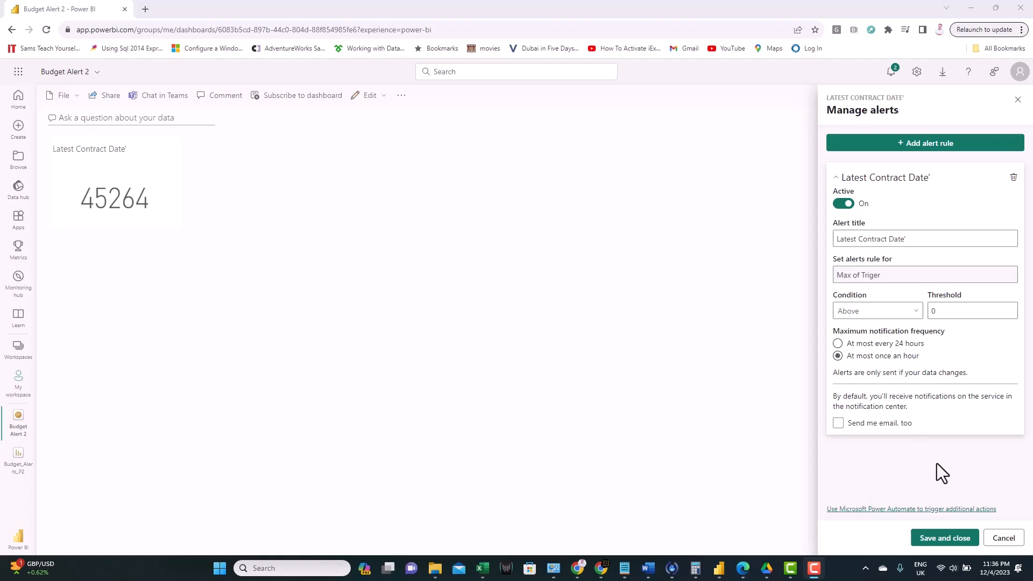
click(946, 541)
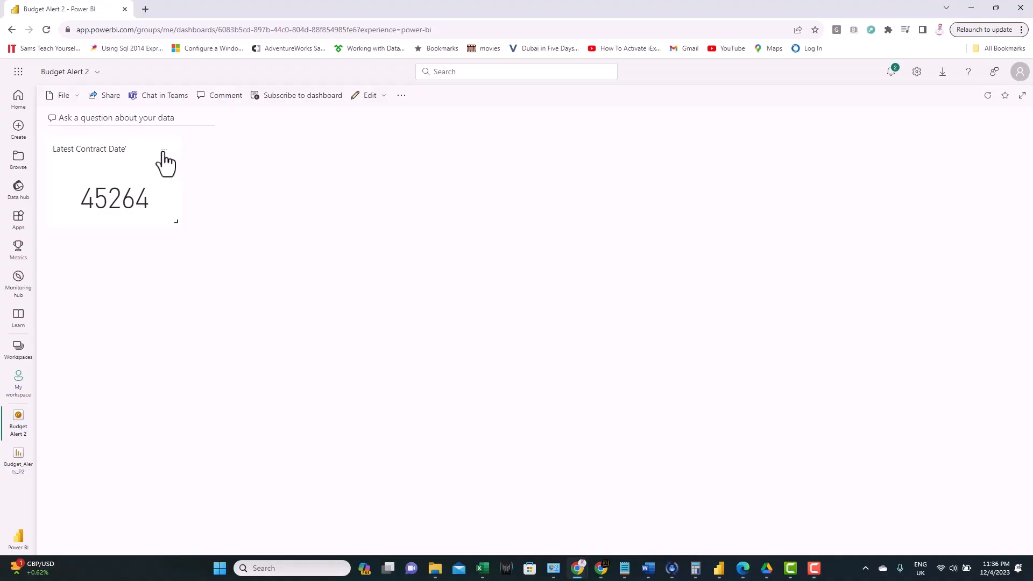
Step: From the Latest Contract Date' tile's alert management, create a Power Automate flow using the Power BI data-driven alert template
click(164, 151)
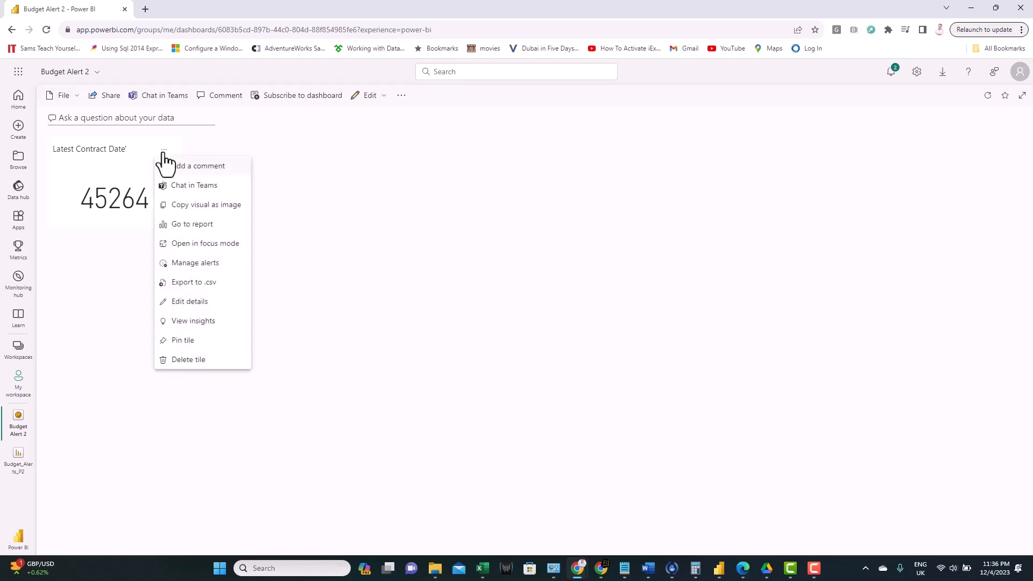
click(201, 264)
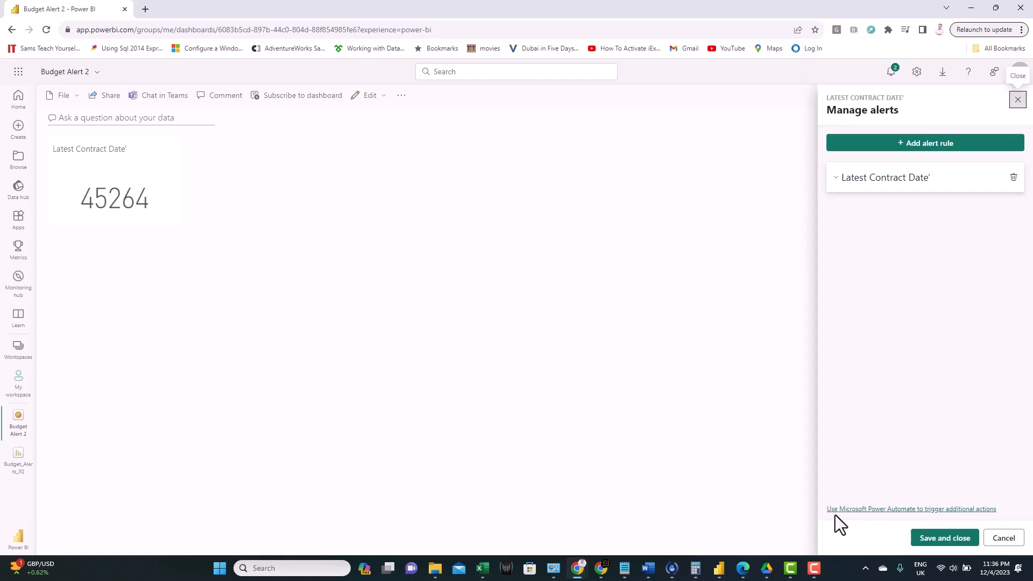
click(901, 509)
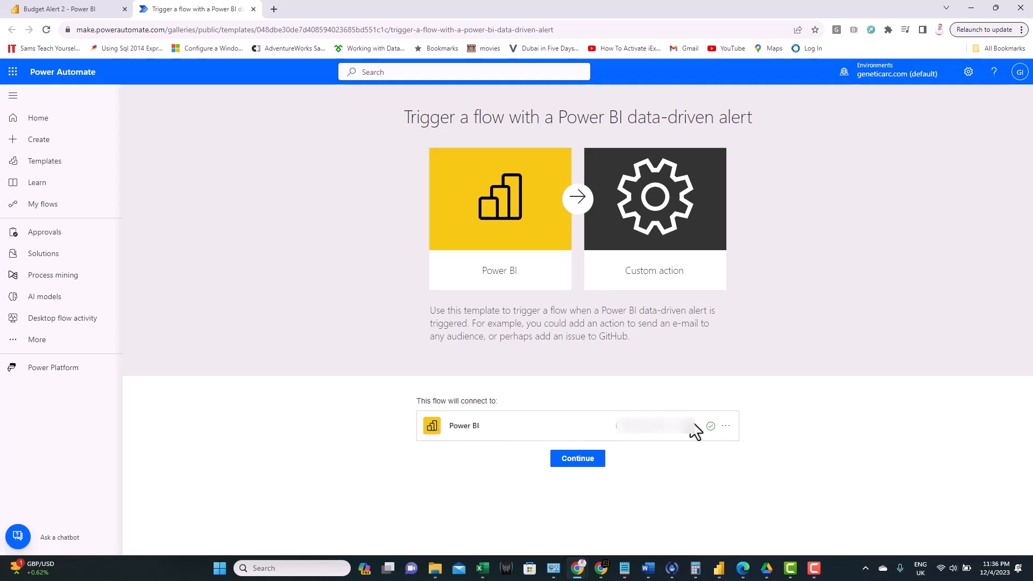
click(567, 465)
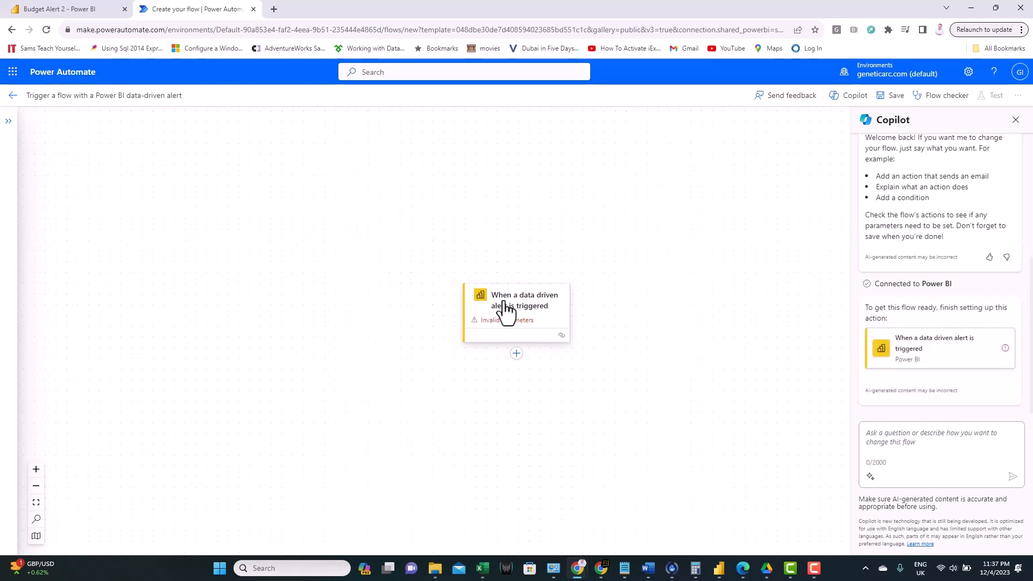
Step: Set the Alert Id of the flow's data driven alert trigger to Latest Contract Date'
click(506, 311)
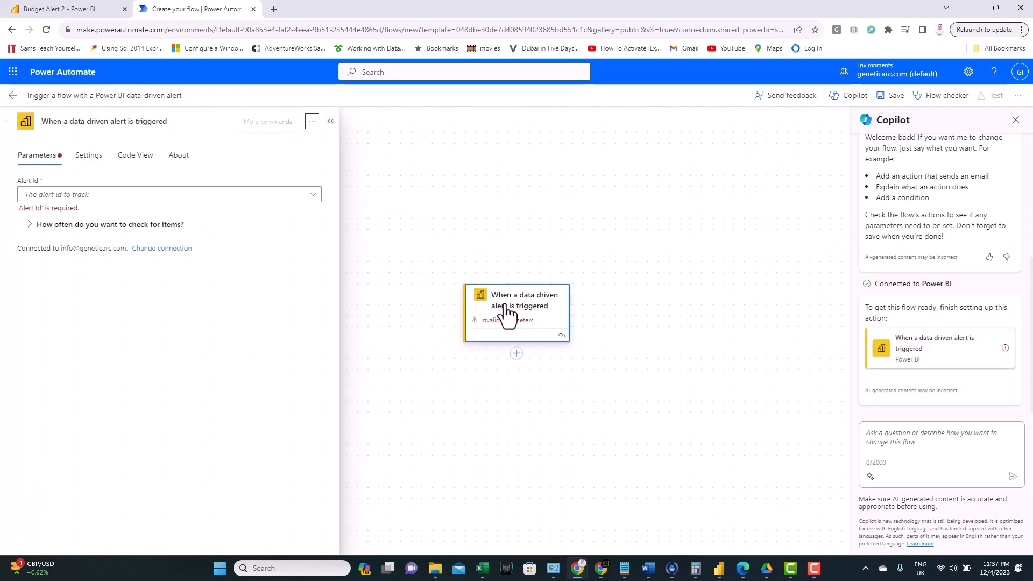
click(313, 195)
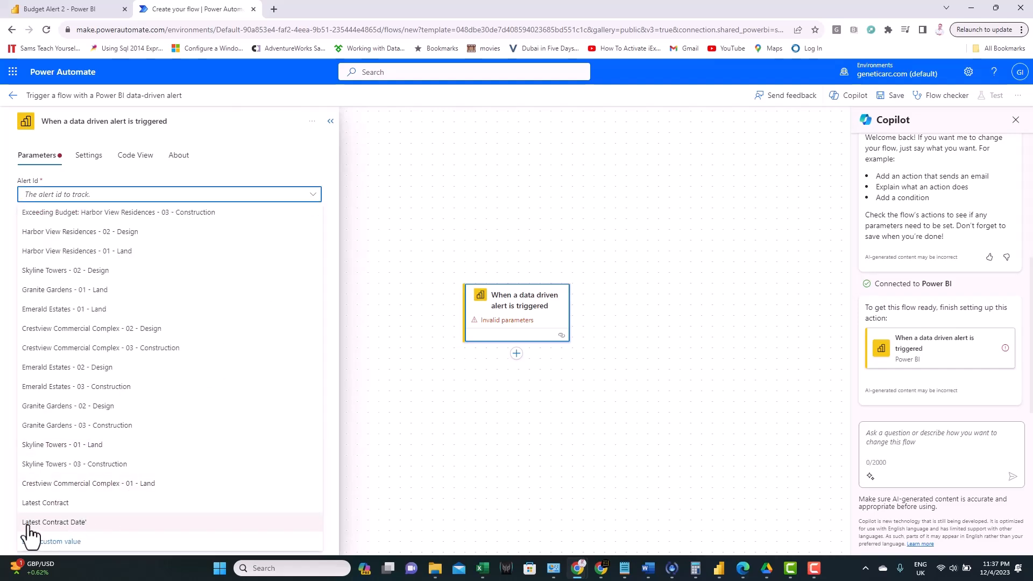
click(65, 524)
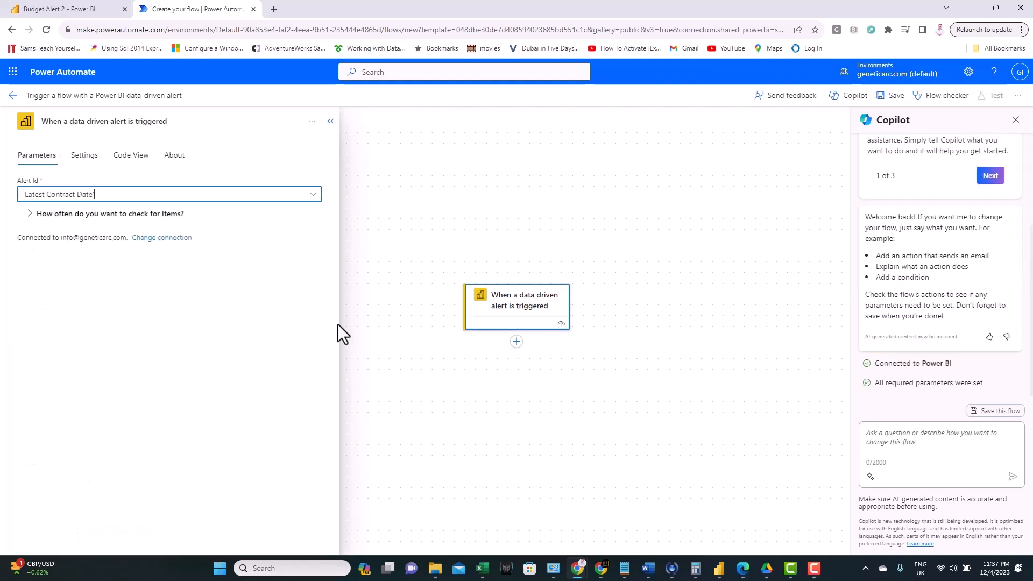
Step: Add the Power BI action "Run a query against a dataset" after the trigger, searching the actions for power bi
click(517, 342)
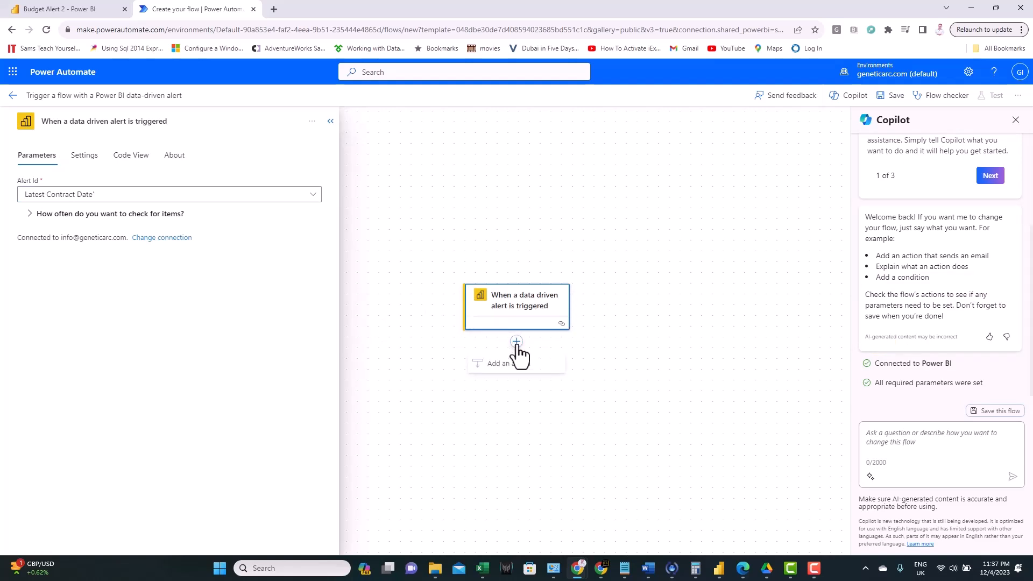
click(511, 365)
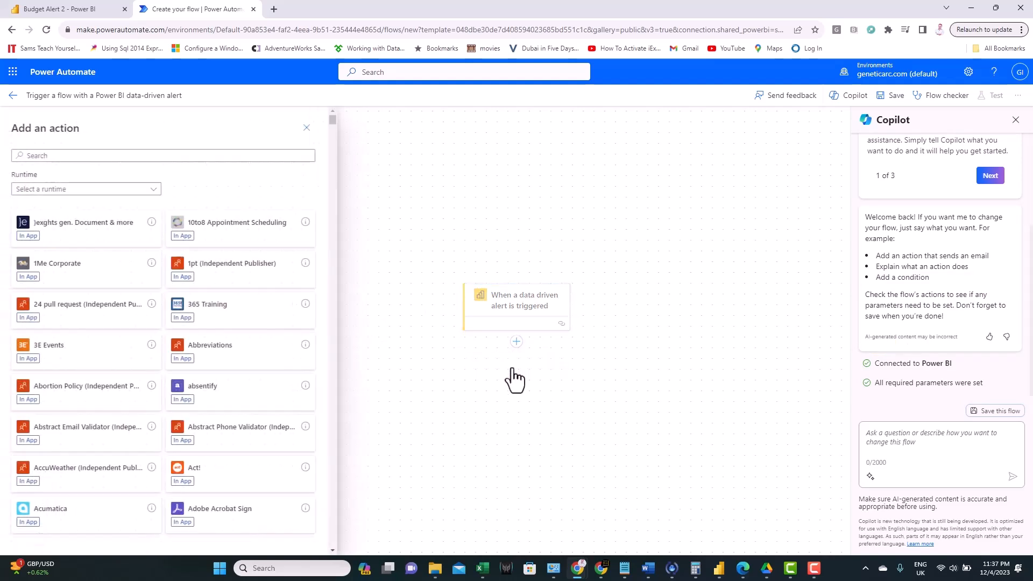
click(39, 155)
text(power bi)
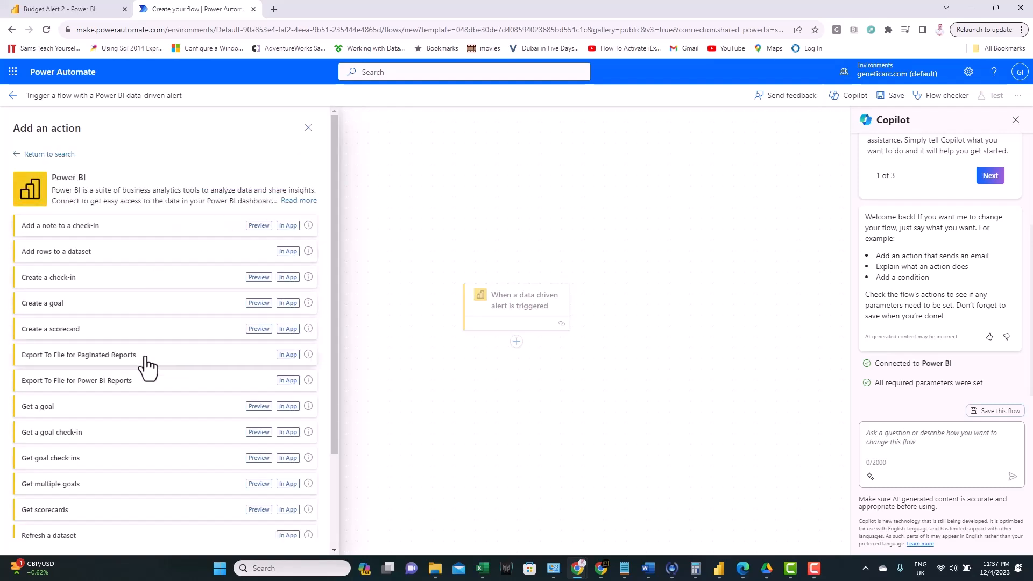
scroll(140, 387, down, 2)
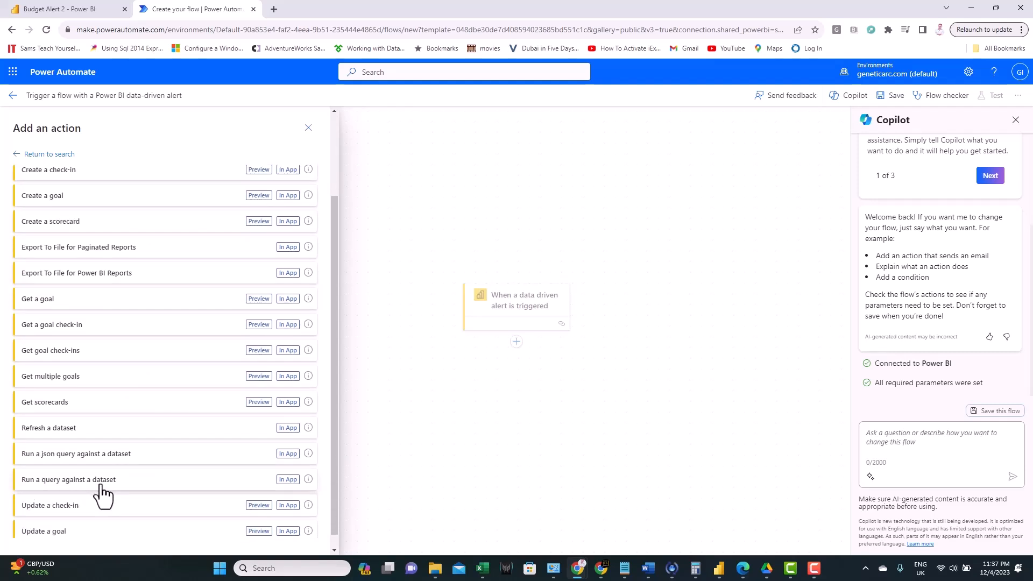
click(240, 481)
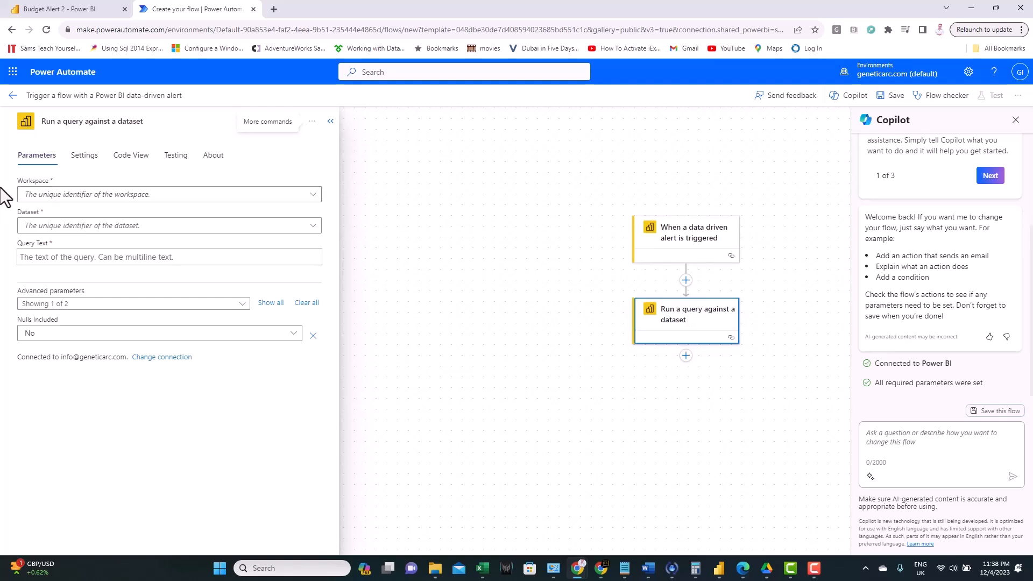
Step: Set the query action's workspace to My Workspace and its dataset to Budget_Alerts_P2
click(313, 198)
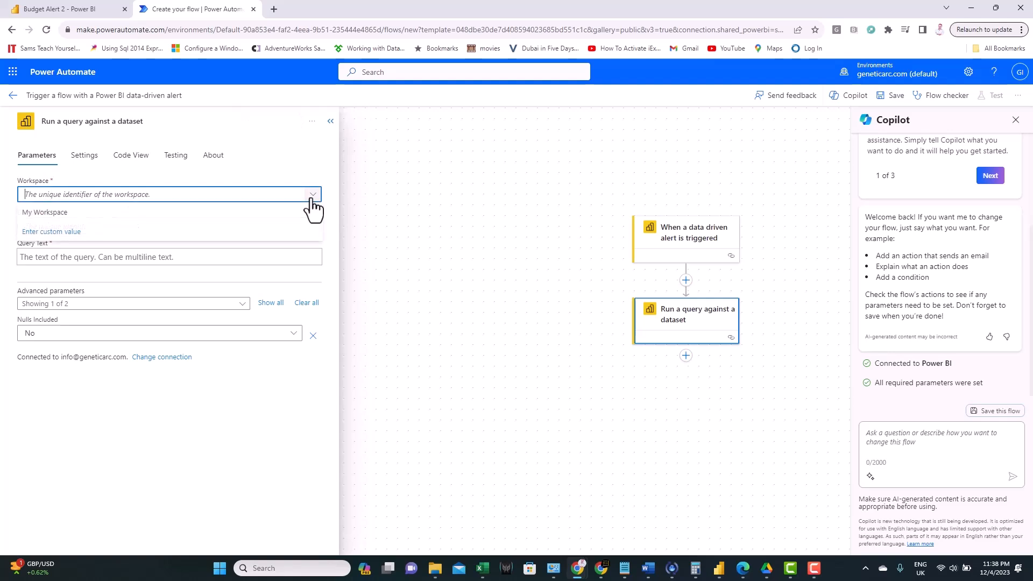
click(63, 216)
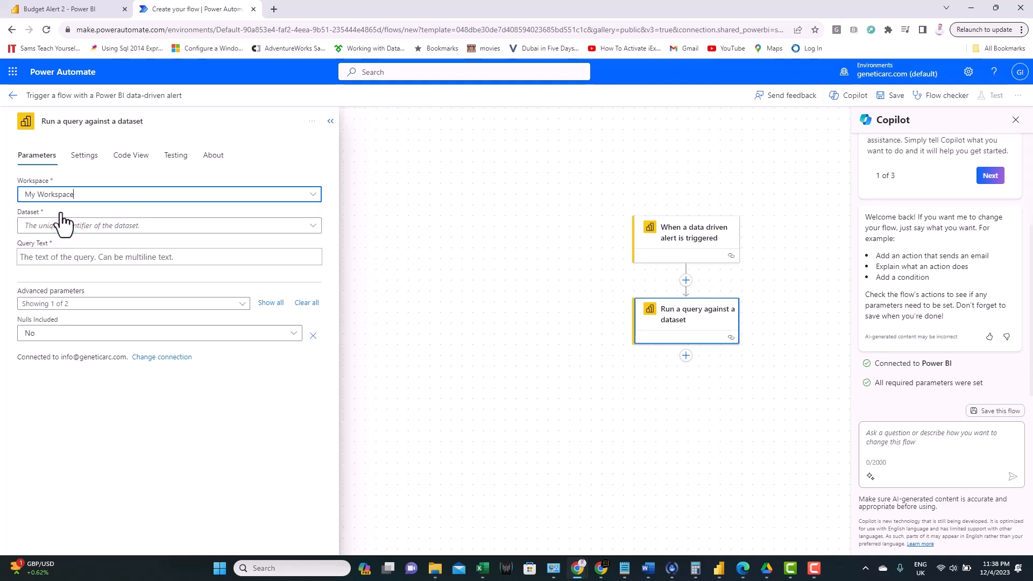
click(314, 226)
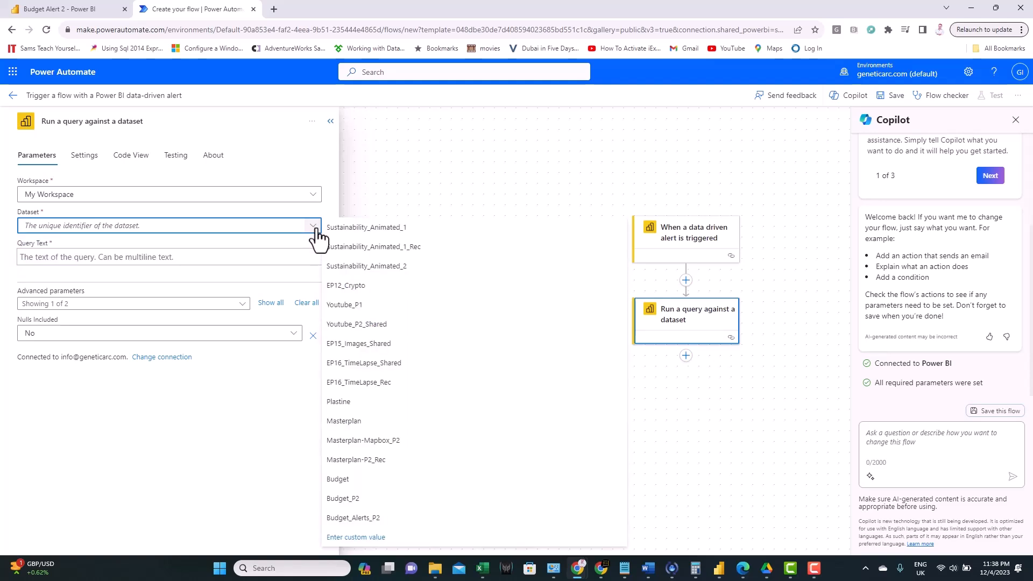
click(365, 518)
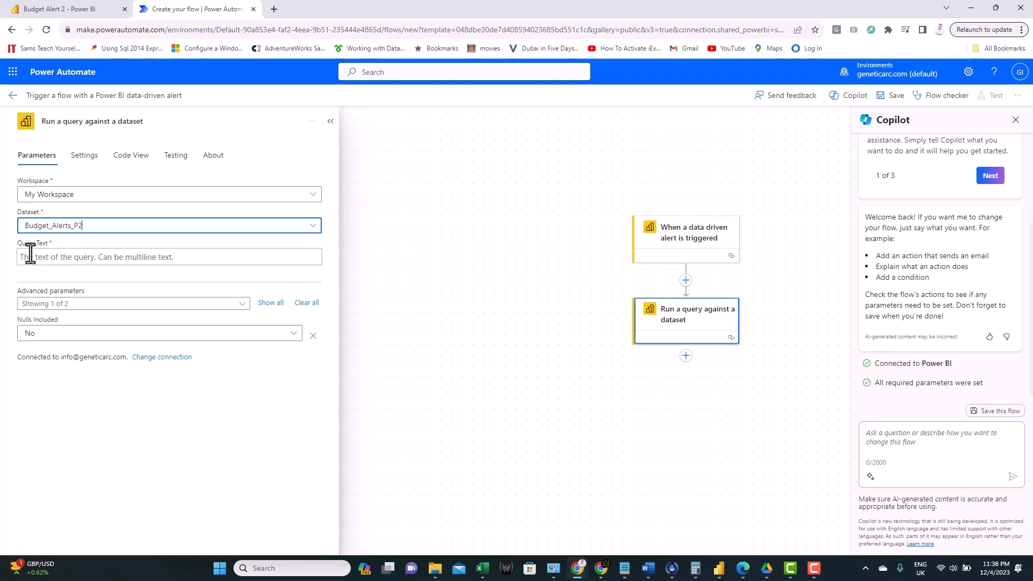
click(37, 258)
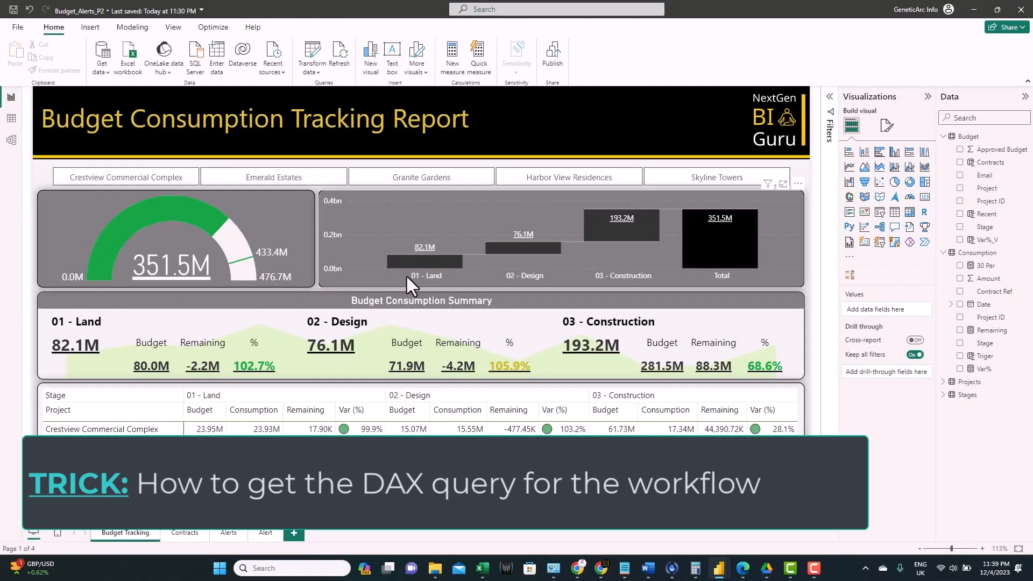
Step: In Power BI Desktop, add a table visual to the Alert page and widen it beneath the Latest Contract Date' card
click(265, 533)
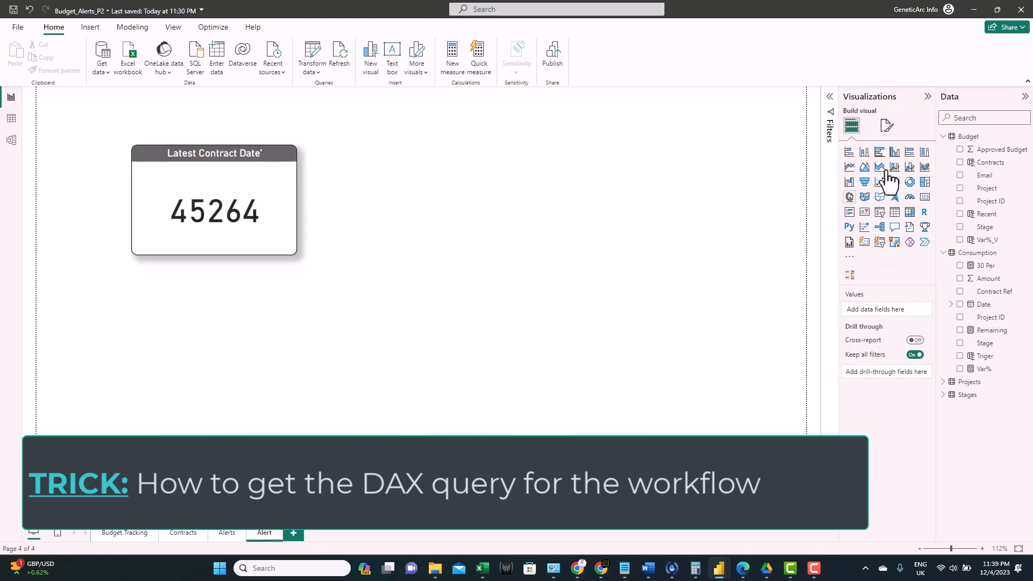
click(894, 214)
drag(198, 343, 141, 280)
drag(250, 366, 723, 360)
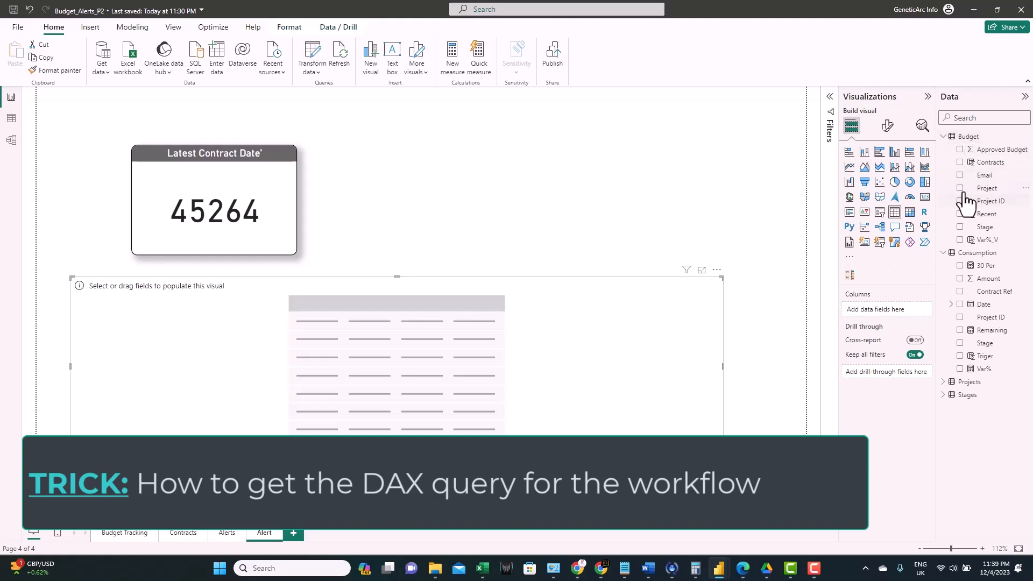
Step: Add the Budget fields Project, Stage, Approved Budget, Contracts, Email, Var%_V and Recent to the table visual
click(960, 189)
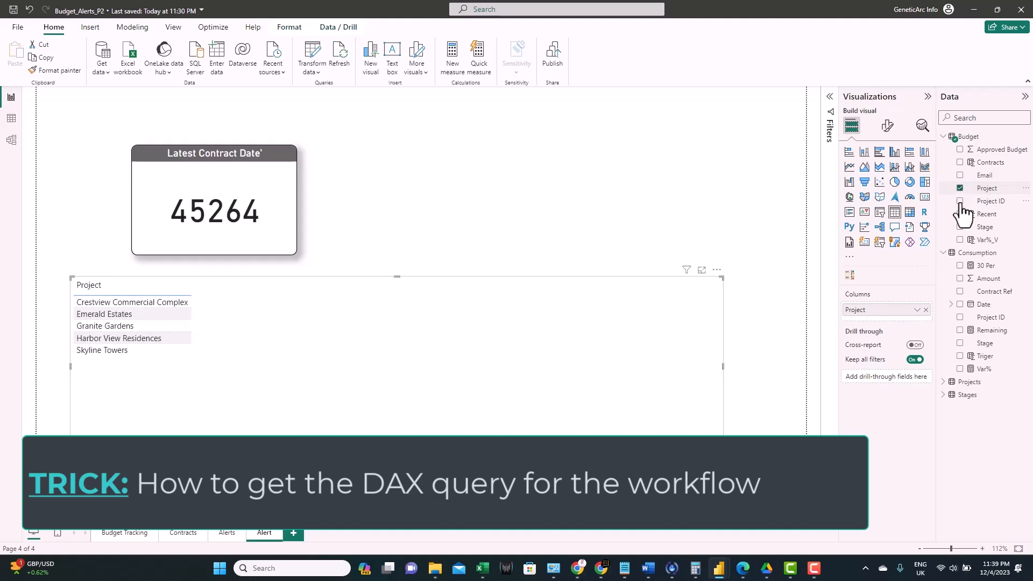
click(961, 227)
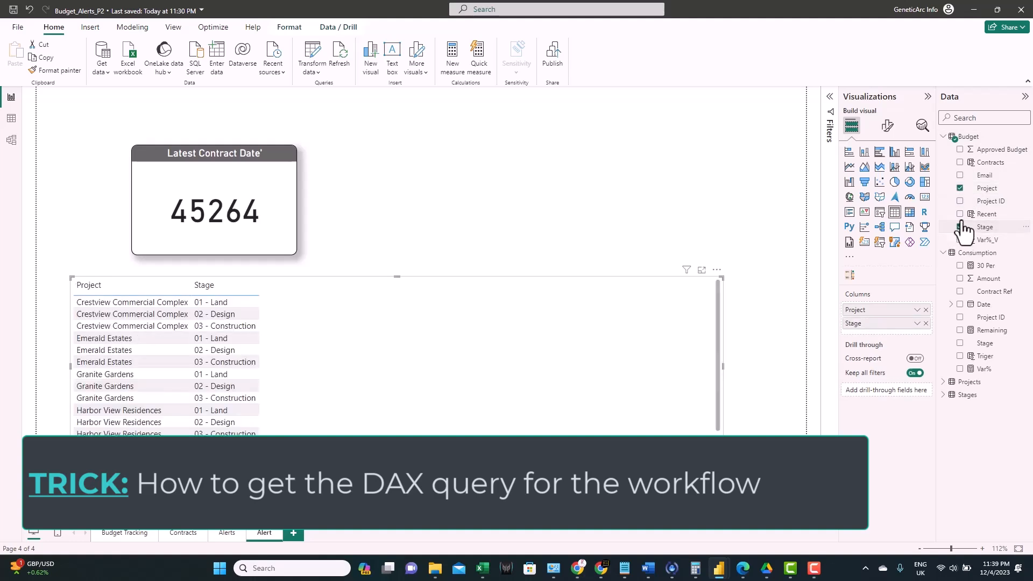
click(960, 151)
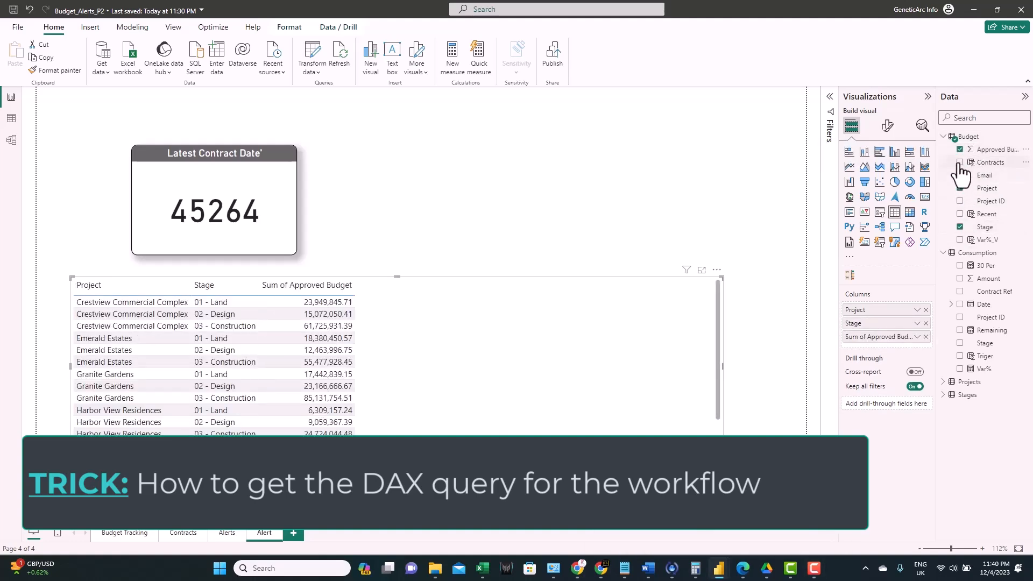
click(959, 163)
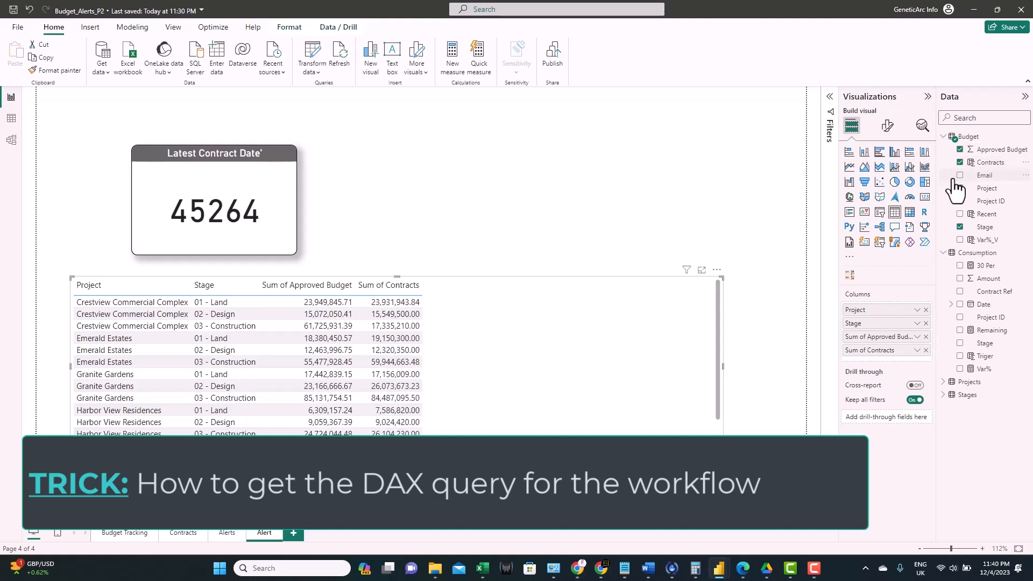
click(960, 176)
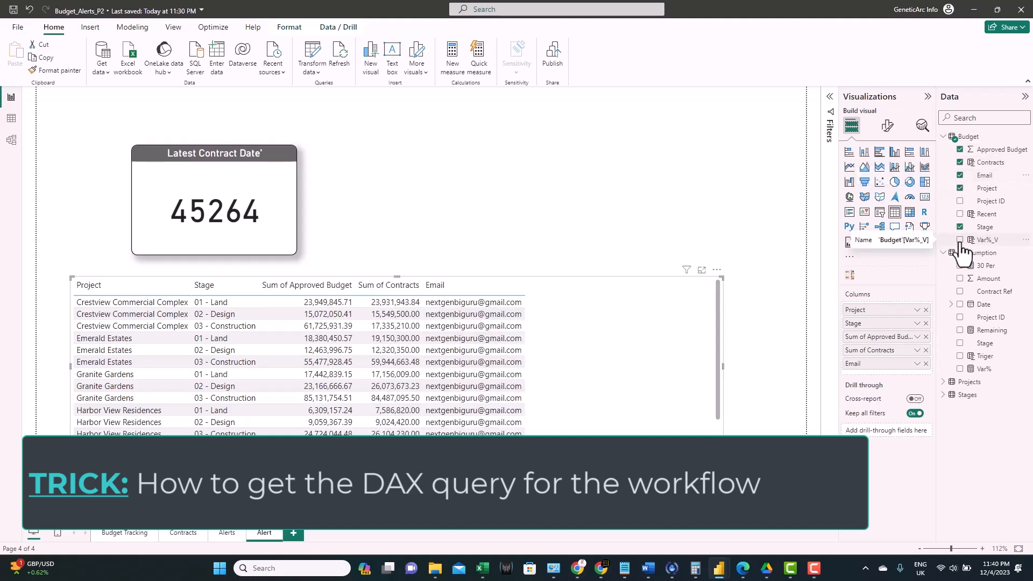
click(960, 240)
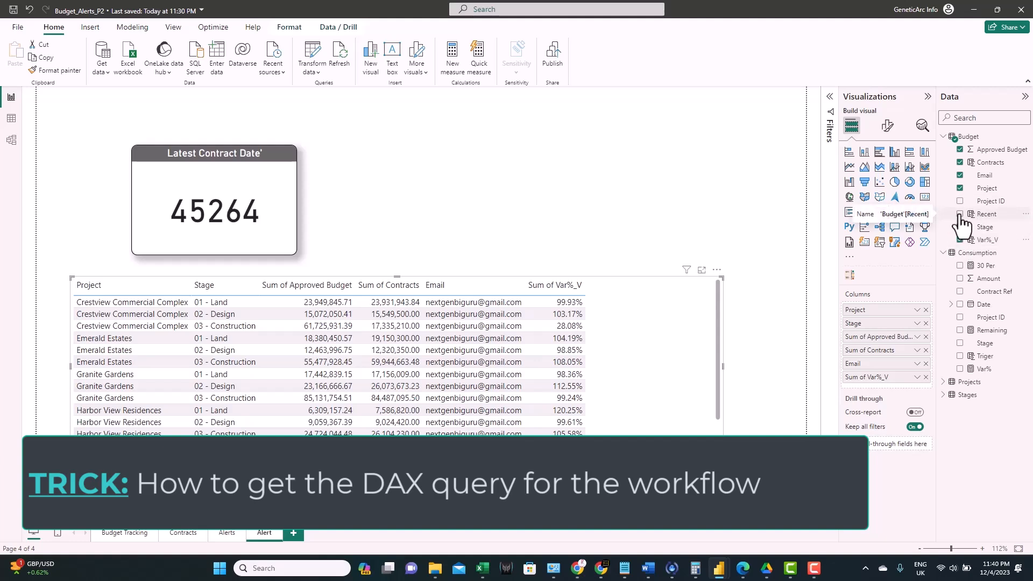
click(960, 215)
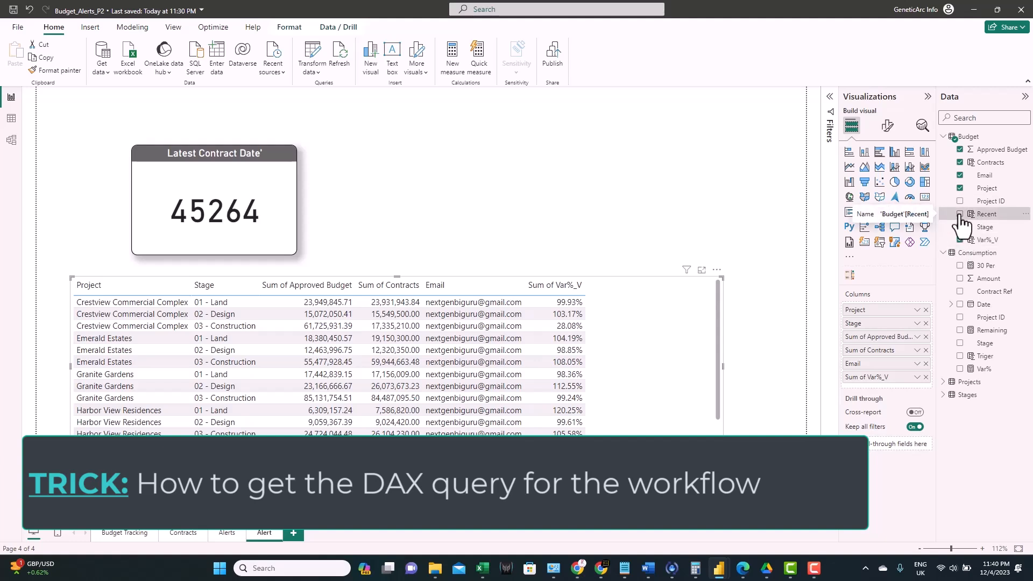
Step: Set the table's Approved Budget, Contracts, Var%_V and Recent columns to Don't summarize
click(916, 337)
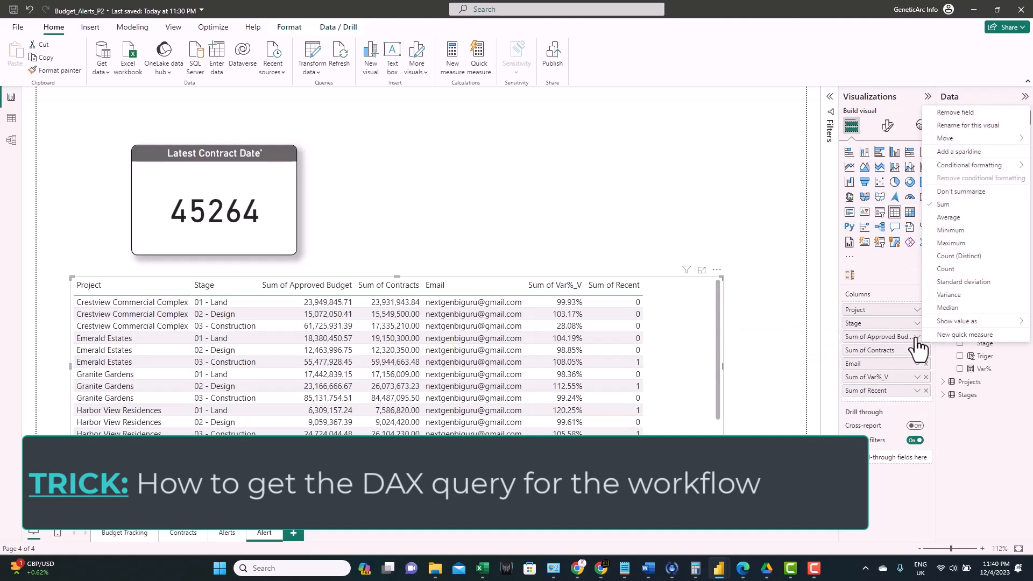
click(960, 194)
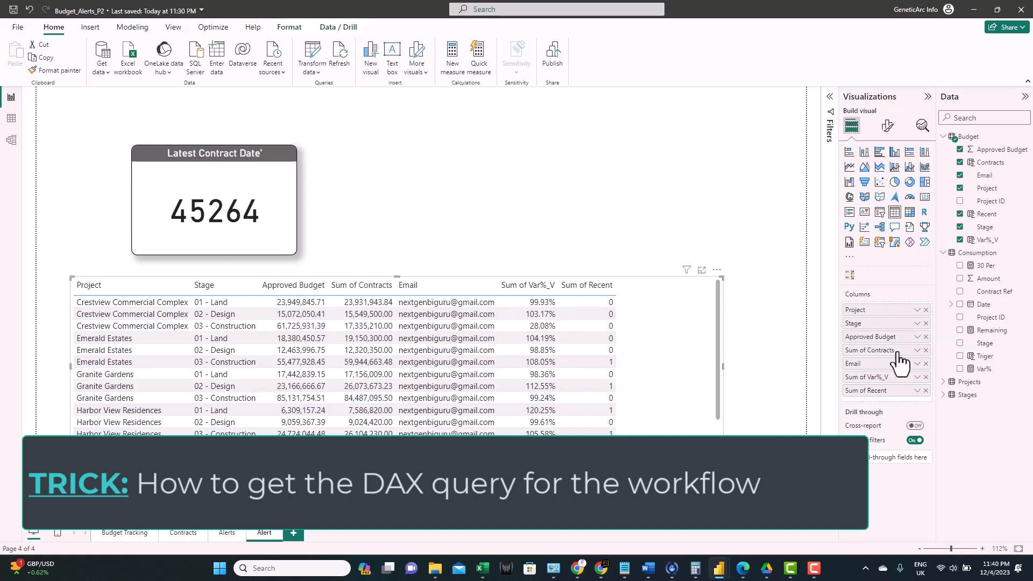
click(916, 350)
click(959, 193)
click(917, 378)
click(959, 194)
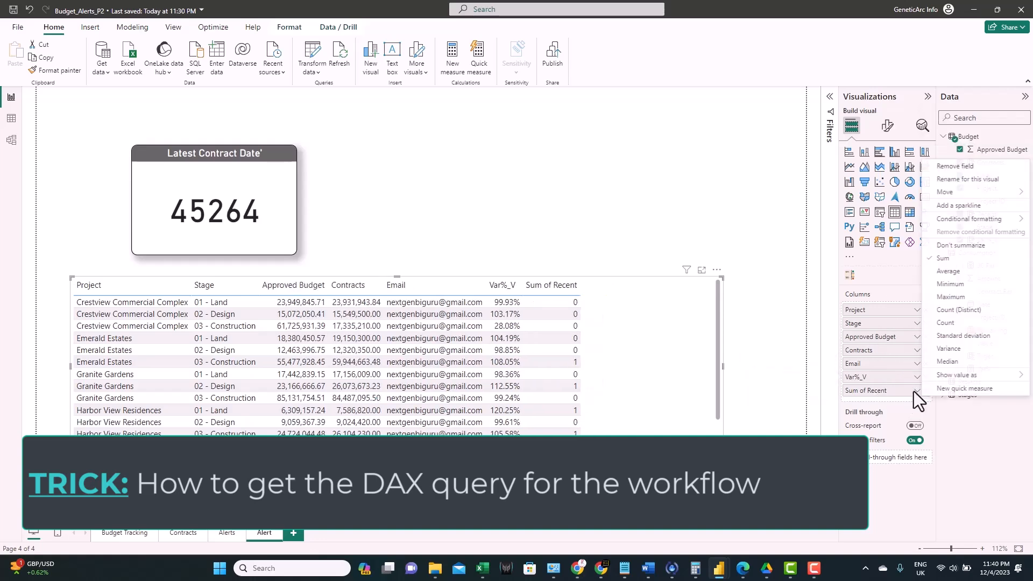
click(917, 391)
click(959, 193)
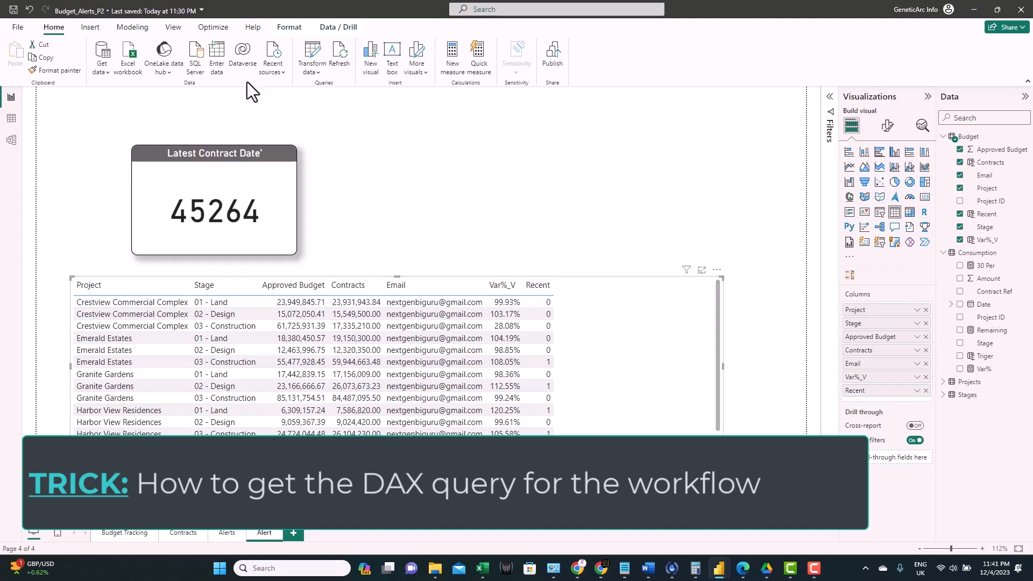
Step: Record a visuals refresh with the Performance analyzer and copy the Table visual's DAX query
click(215, 28)
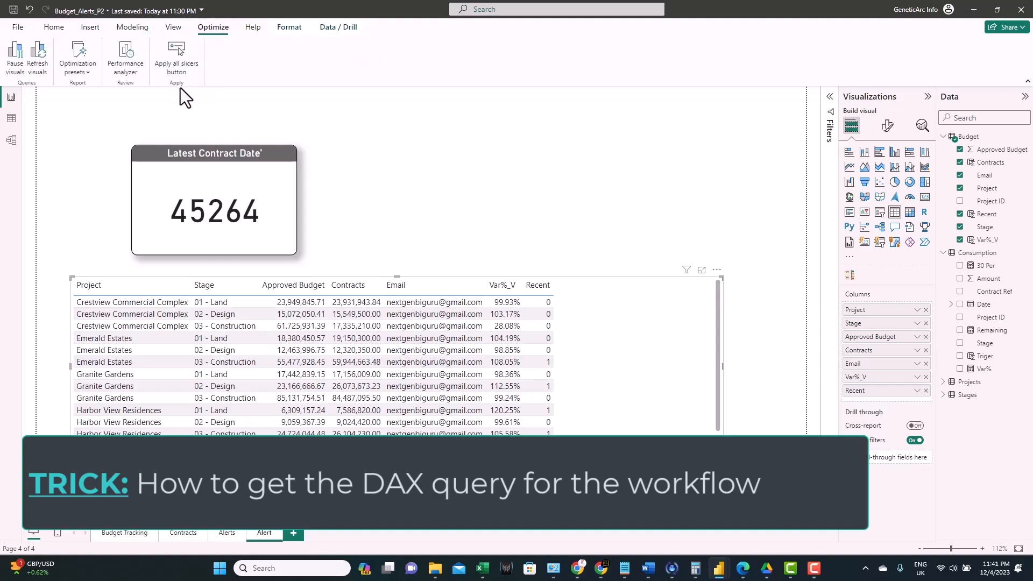
click(127, 60)
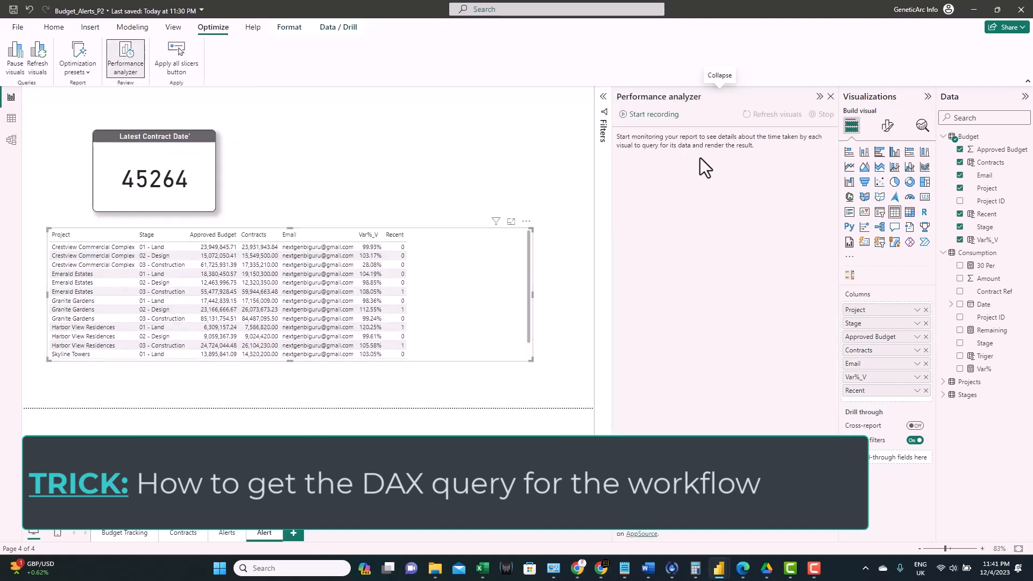
click(626, 116)
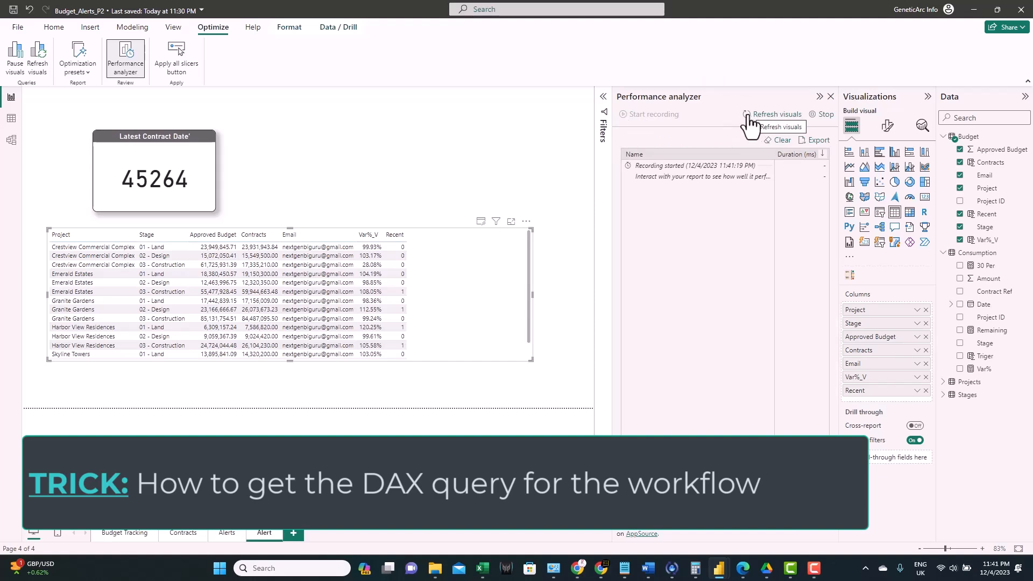
click(747, 115)
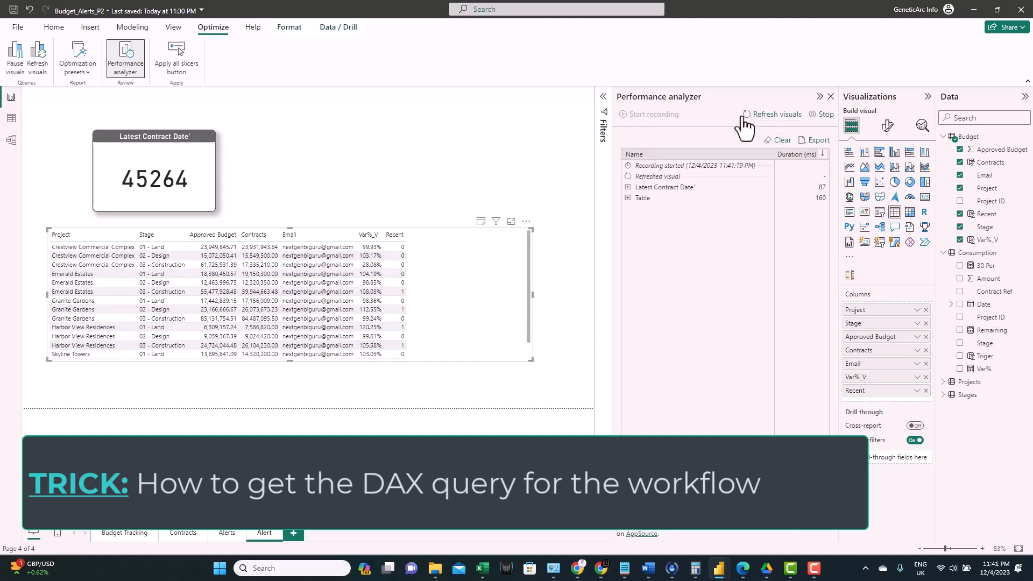
click(628, 198)
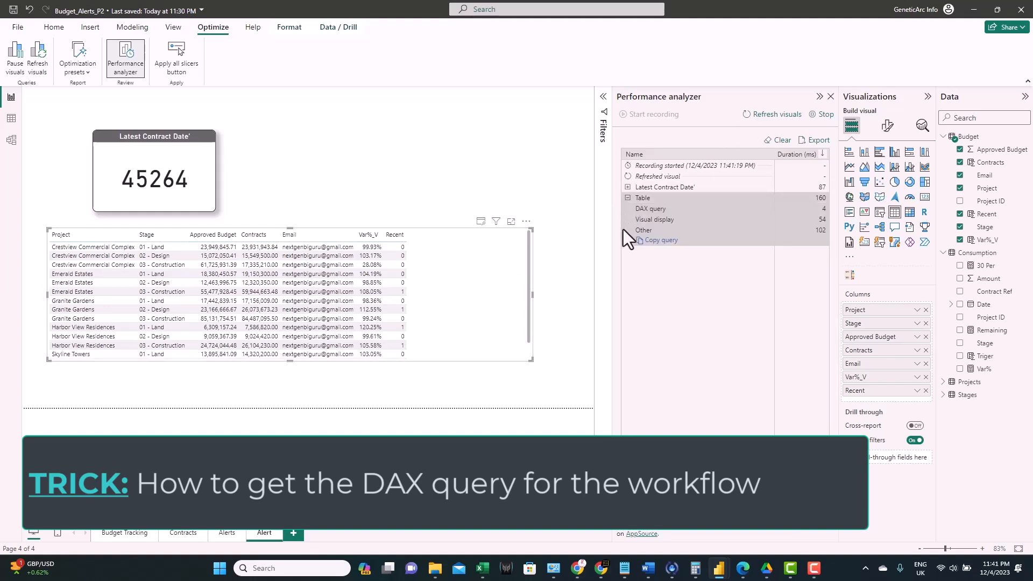
click(662, 241)
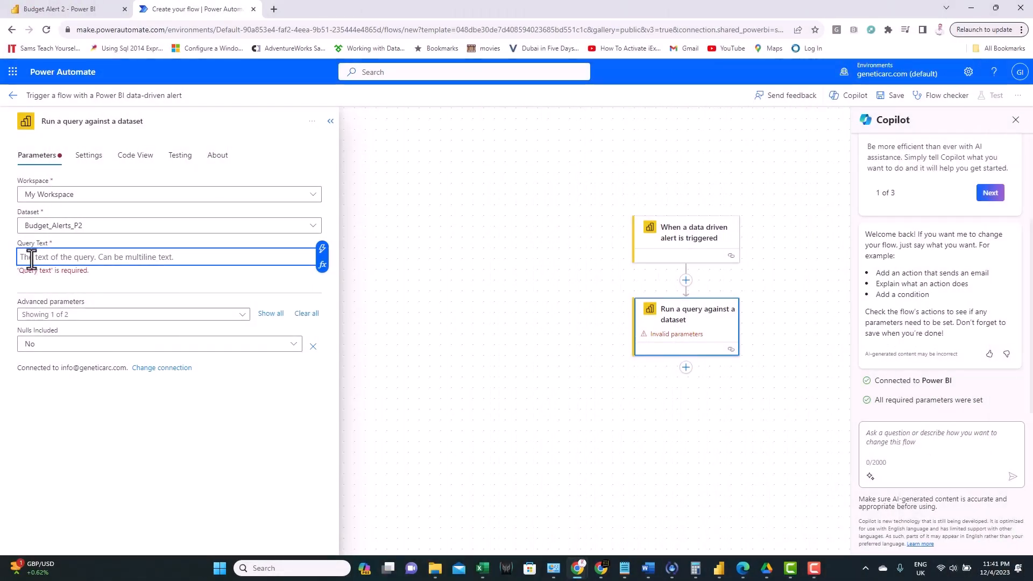
Step: In Power Automate, paste the copied DAX query as the query text of Run a query against a dataset
key(ctrl+v)
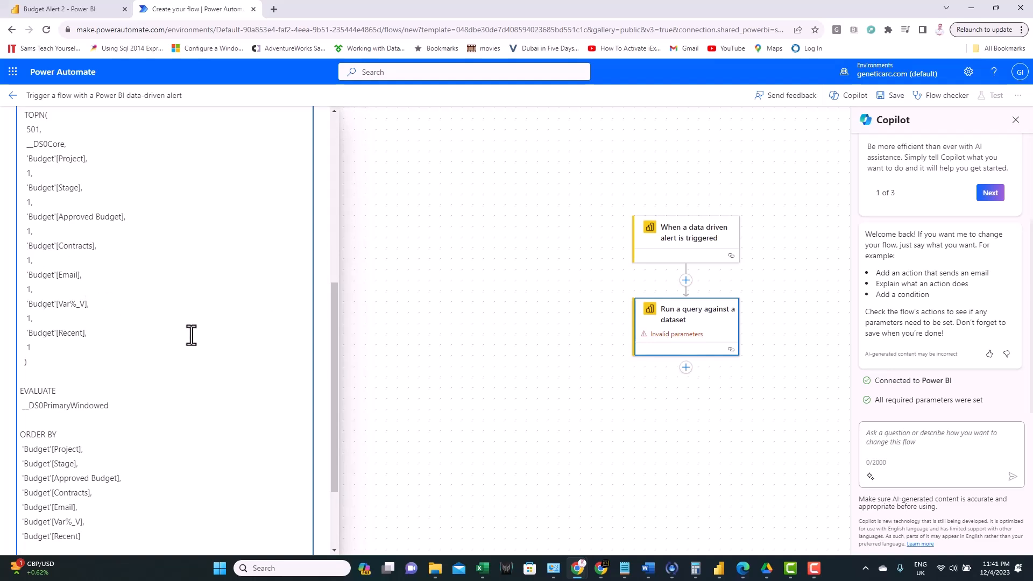
scroll(191, 335, up, 5)
scroll(188, 317, up, 2)
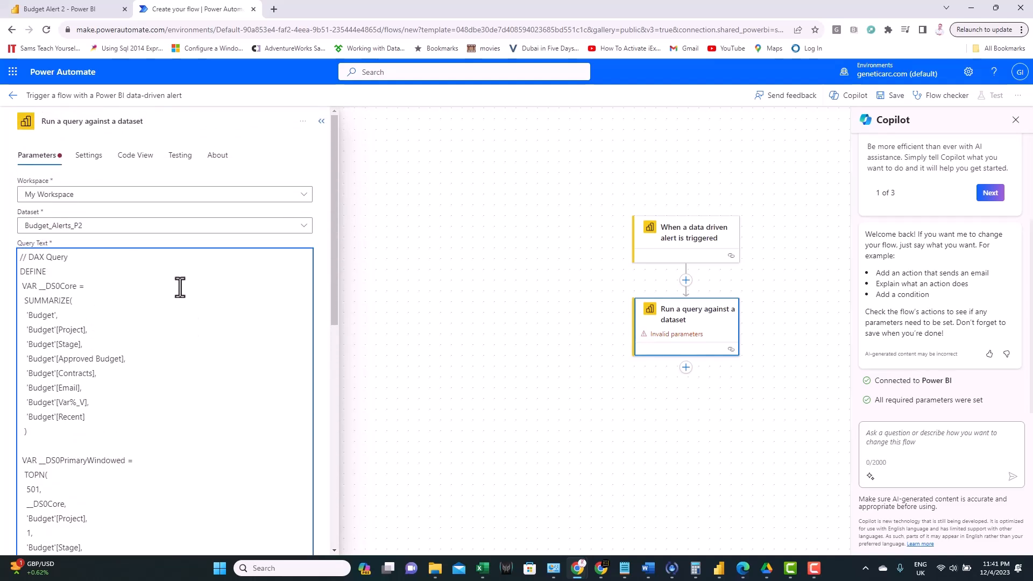
Step: Add an Apply to each action after the Run a query against a dataset action
drag(607, 293, 507, 234)
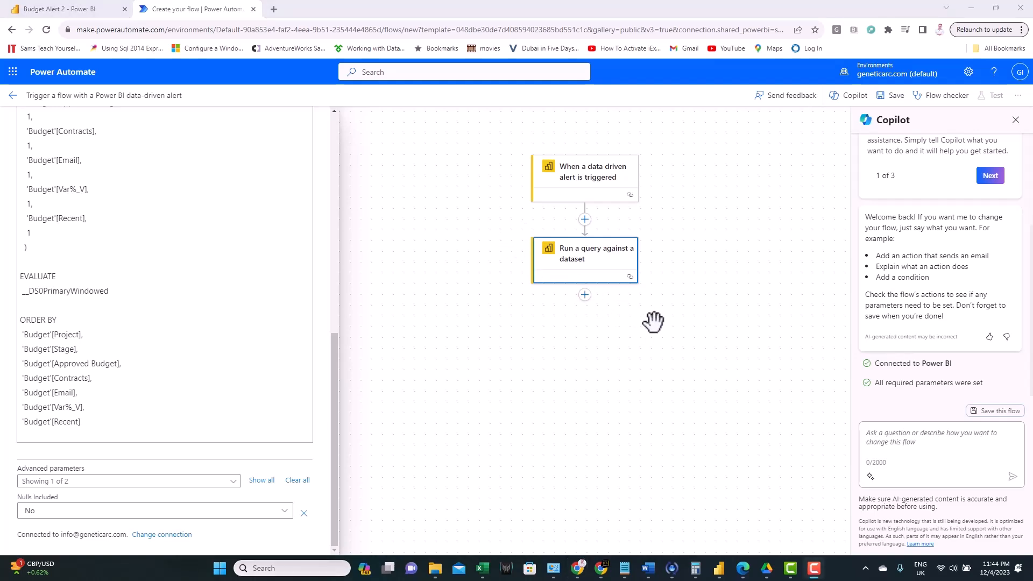
click(585, 295)
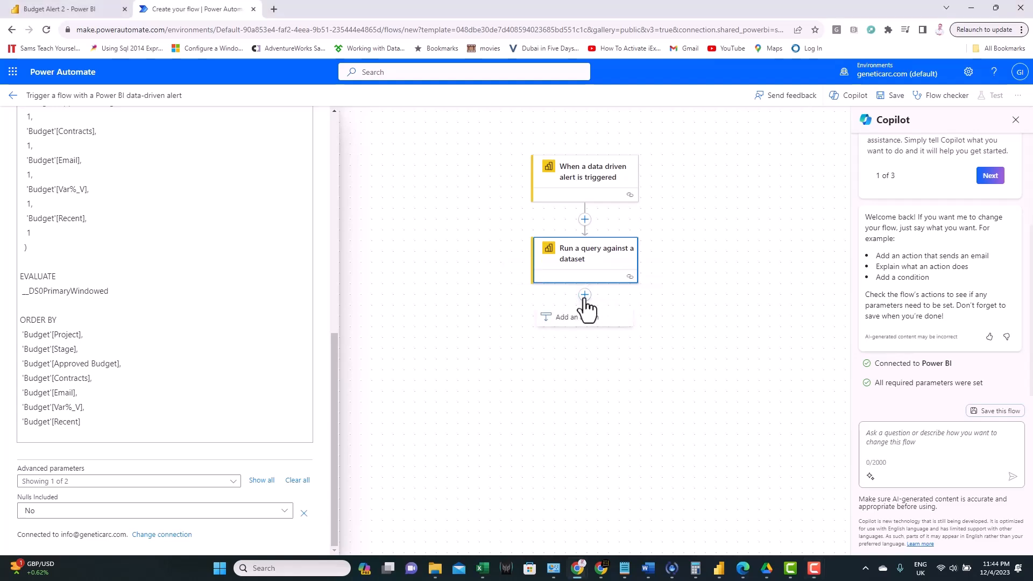
click(565, 318)
text(apply to each)
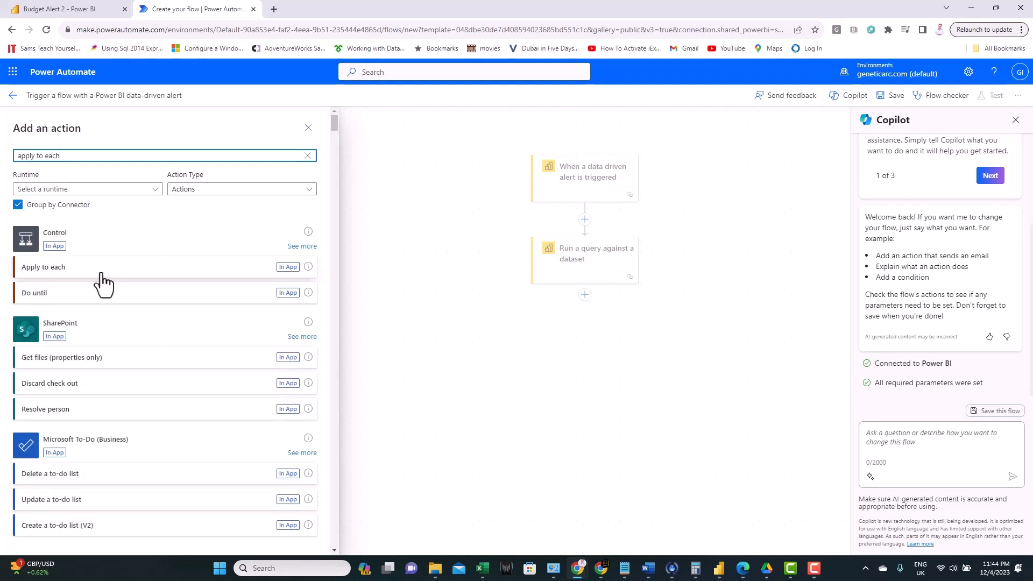
click(46, 272)
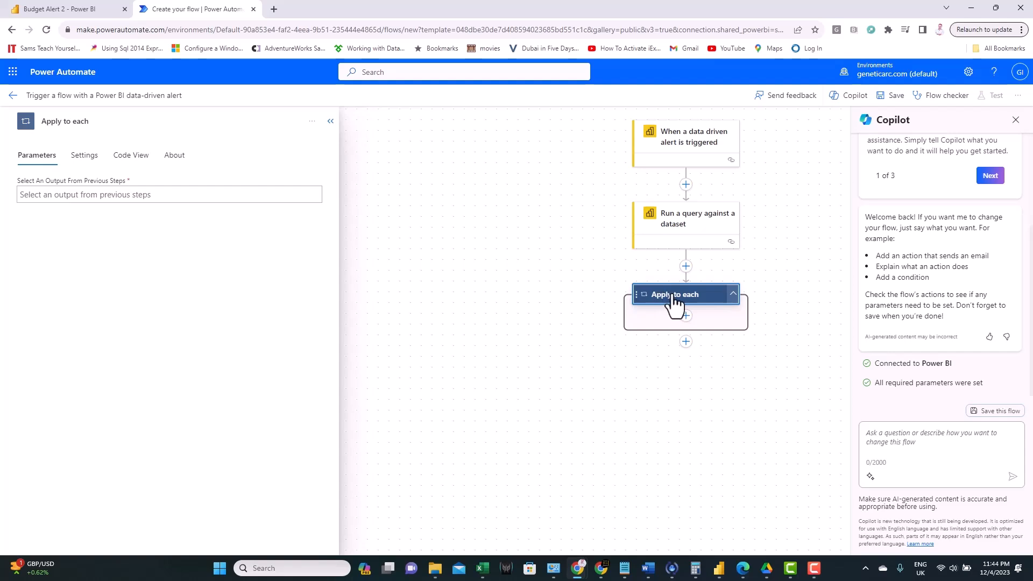
Step: Set the Apply to each loop's input to the query action's First table rows output
click(122, 197)
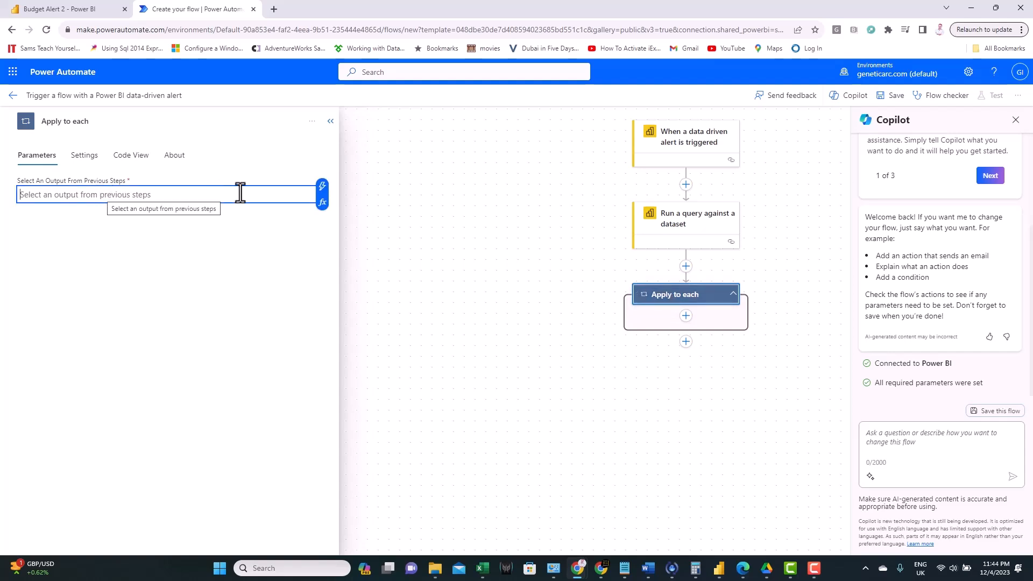
click(321, 188)
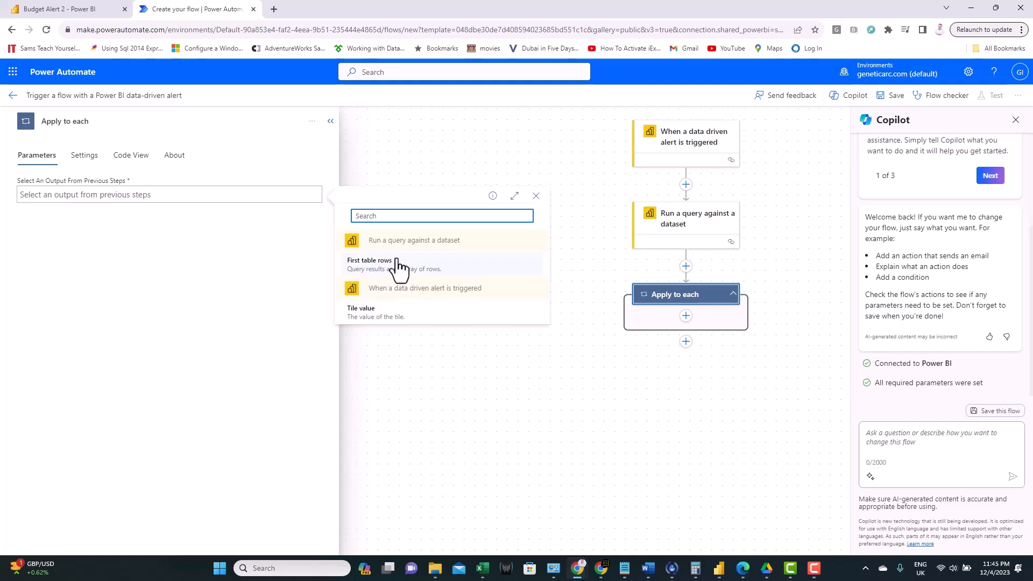
click(364, 264)
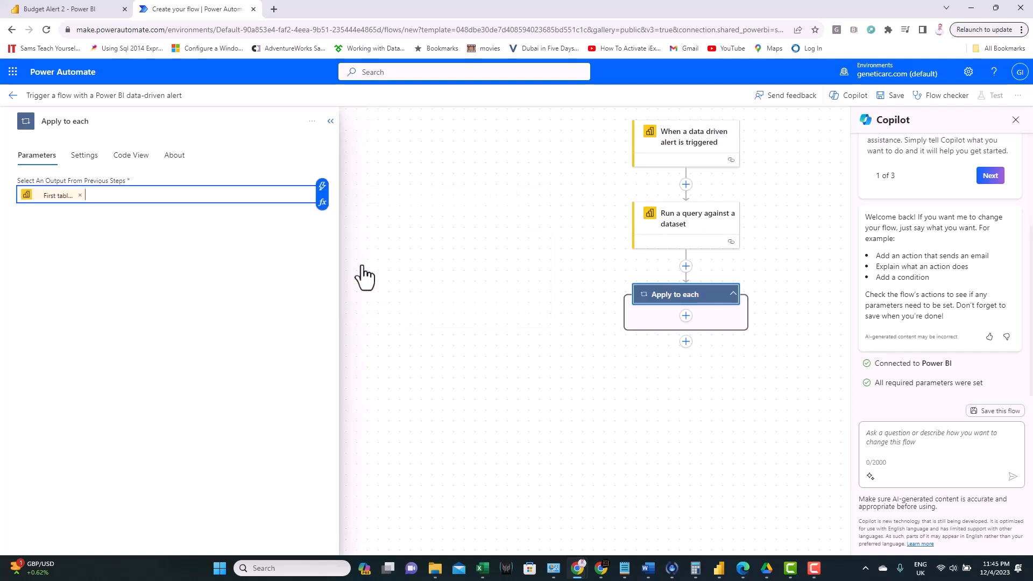
Step: Add a Condition action inside the Apply to each loop
click(686, 317)
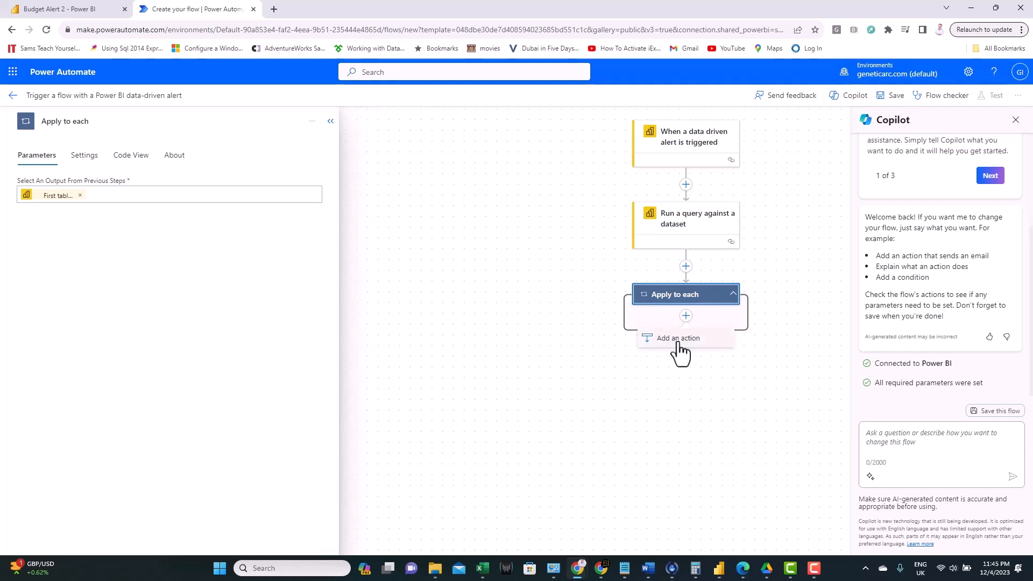
click(679, 343)
text(conditi)
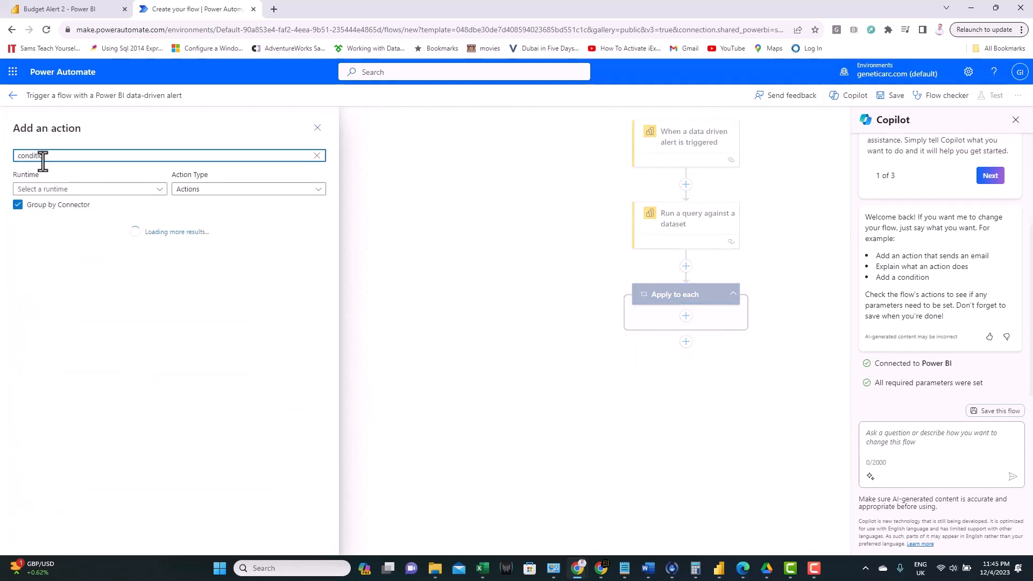
text(on)
click(37, 267)
Step: Set the first value of the condition to the expression items('Apply_to_each')['Budget[Var%_V]']
scroll(692, 319, down, 2)
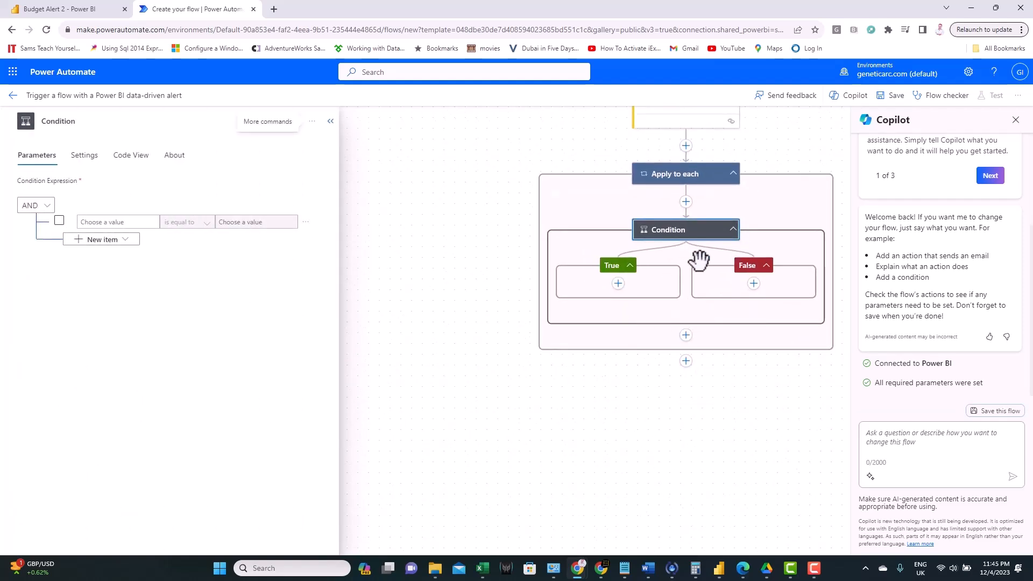
scroll(699, 261, up, 1)
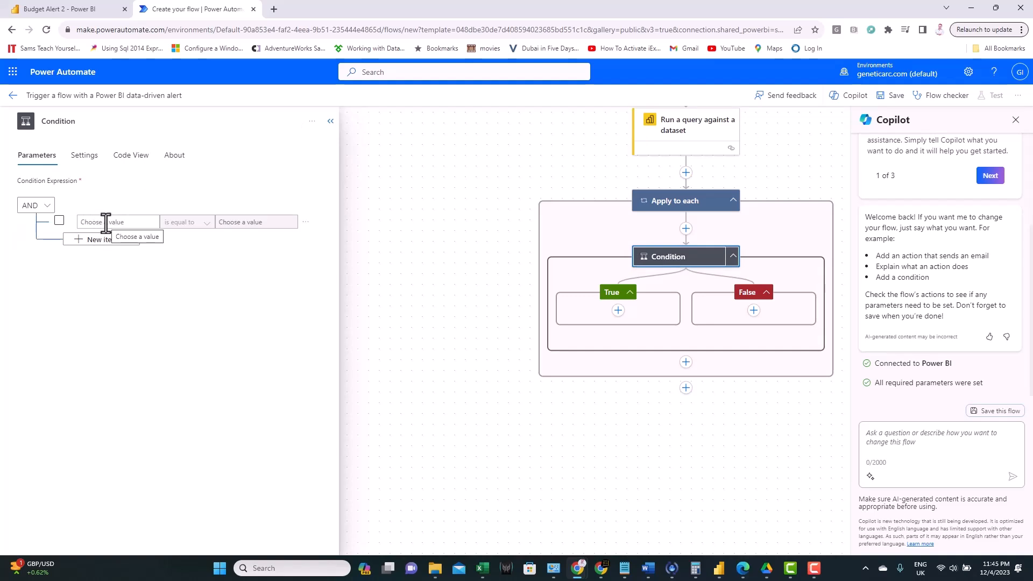
click(134, 220)
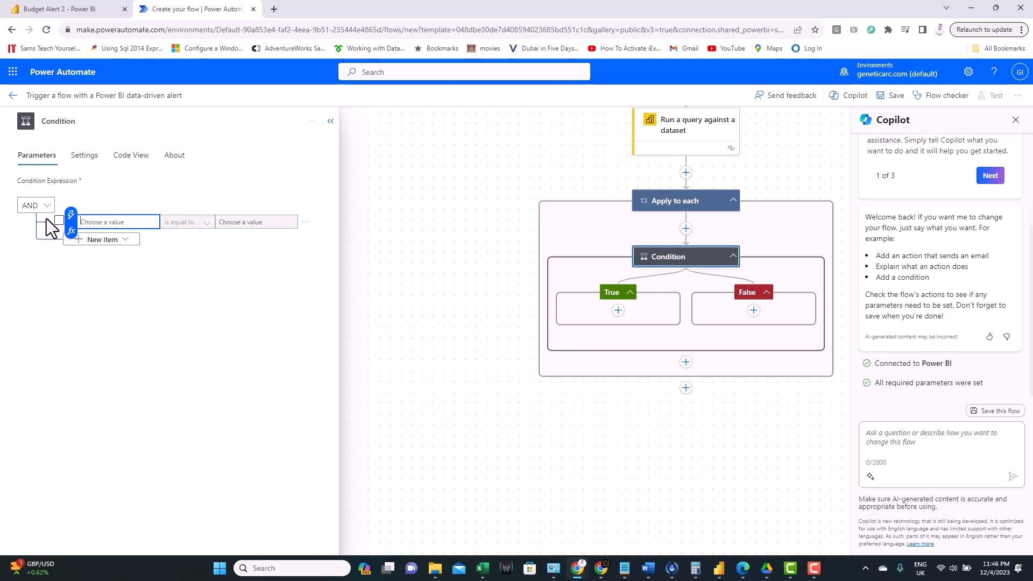
click(70, 230)
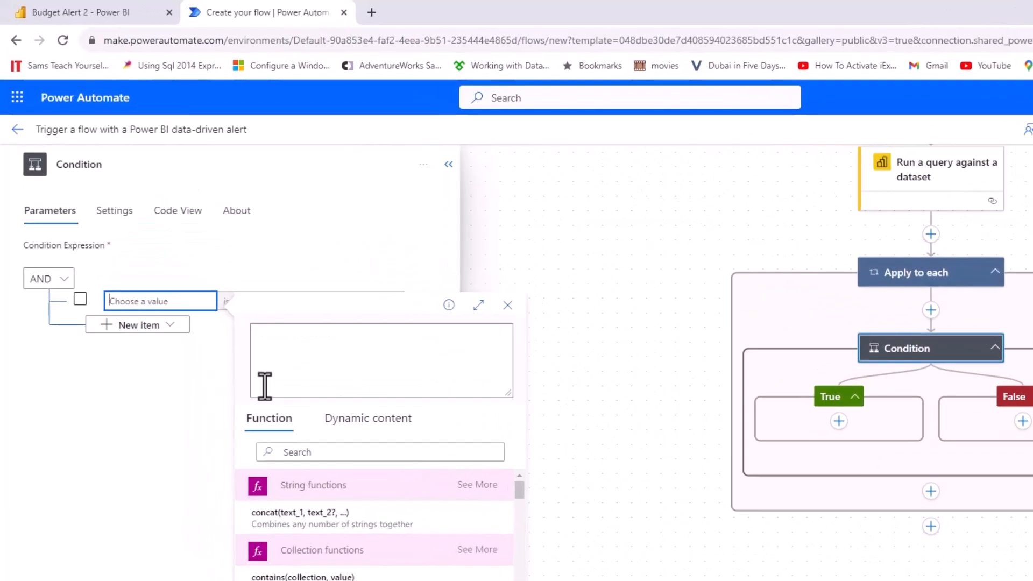
click(340, 423)
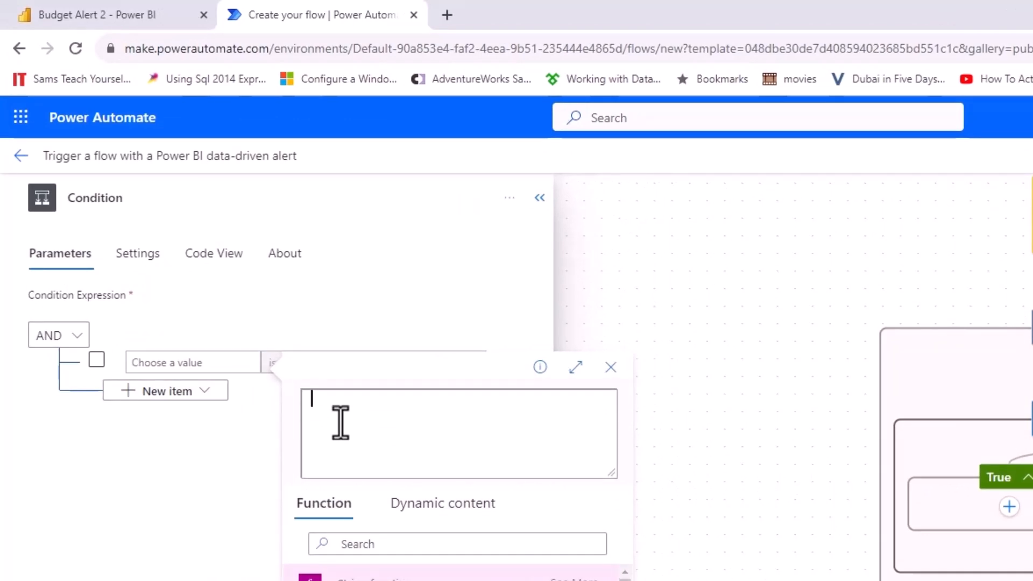
text(items('Apply_to_each')['Budget[Var%_V]'])
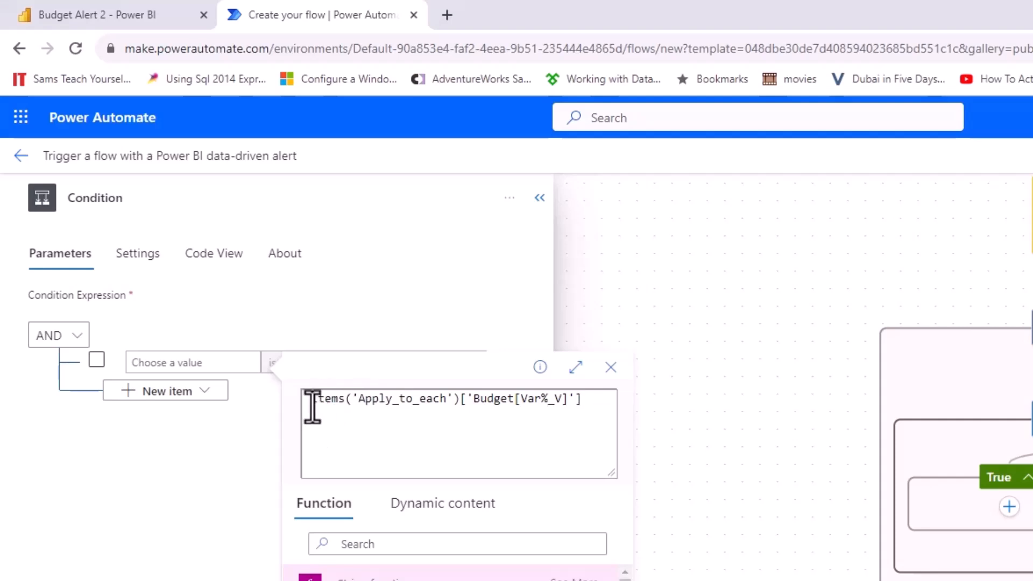
drag(312, 405, 344, 404)
drag(358, 404, 445, 403)
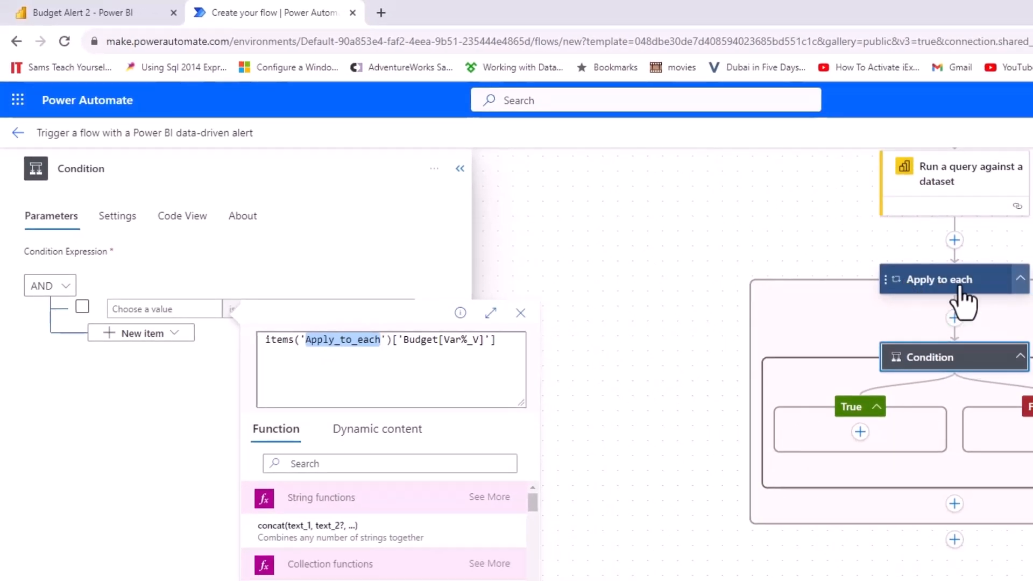
drag(495, 340, 404, 346)
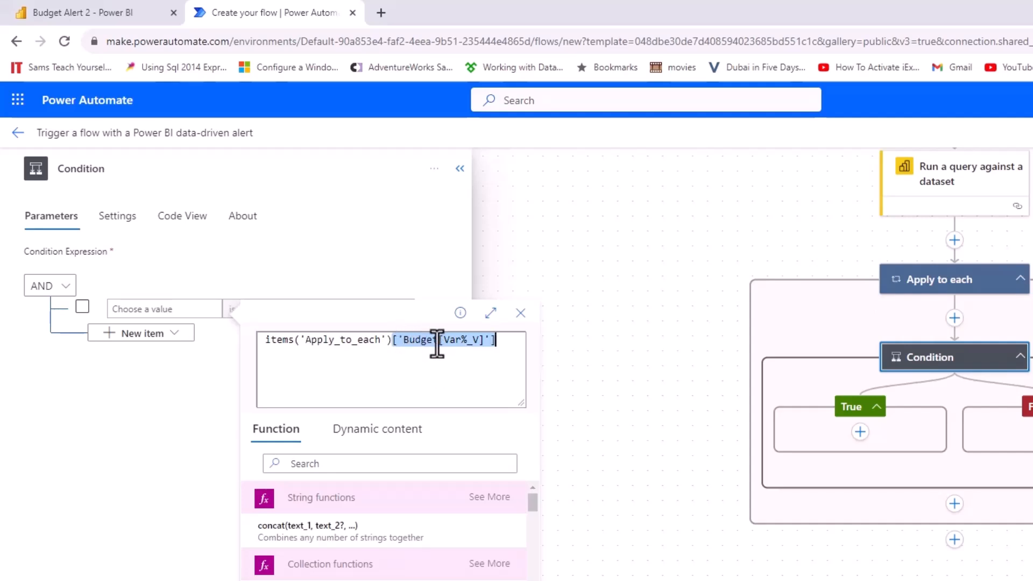
click(476, 347)
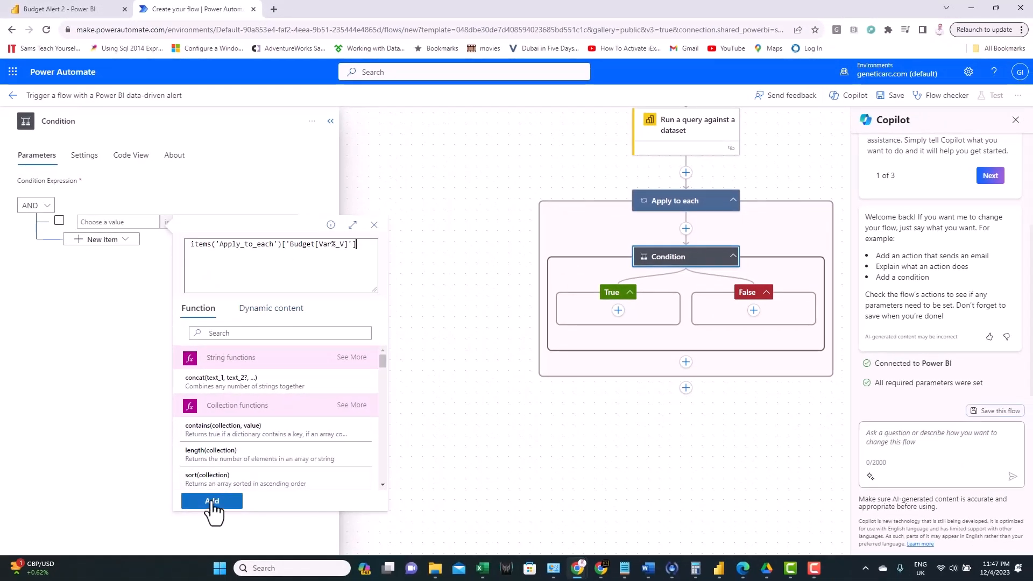
click(212, 501)
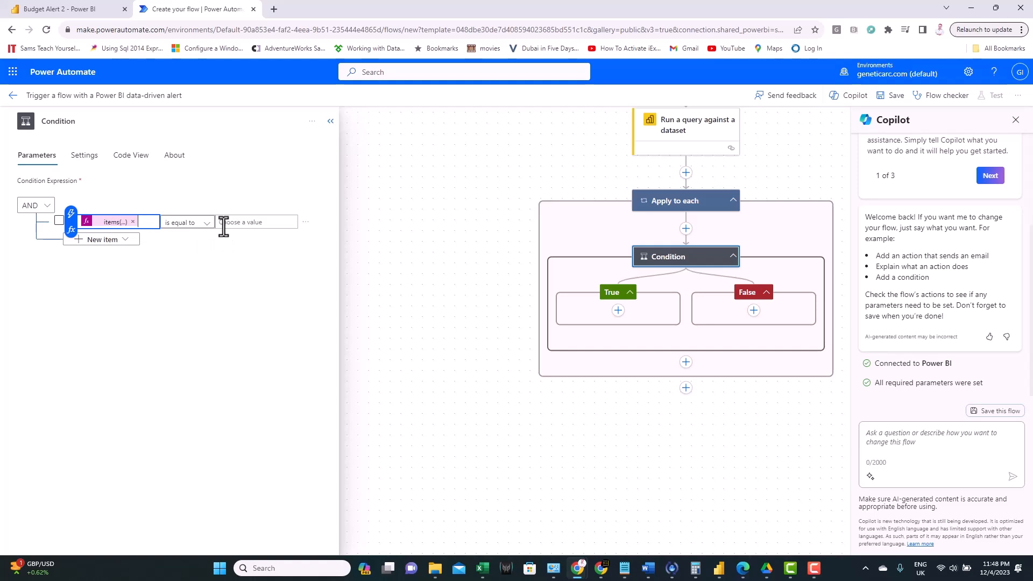
Step: Set the condition row's operator to is greater than and its comparison value to 1.05
click(185, 237)
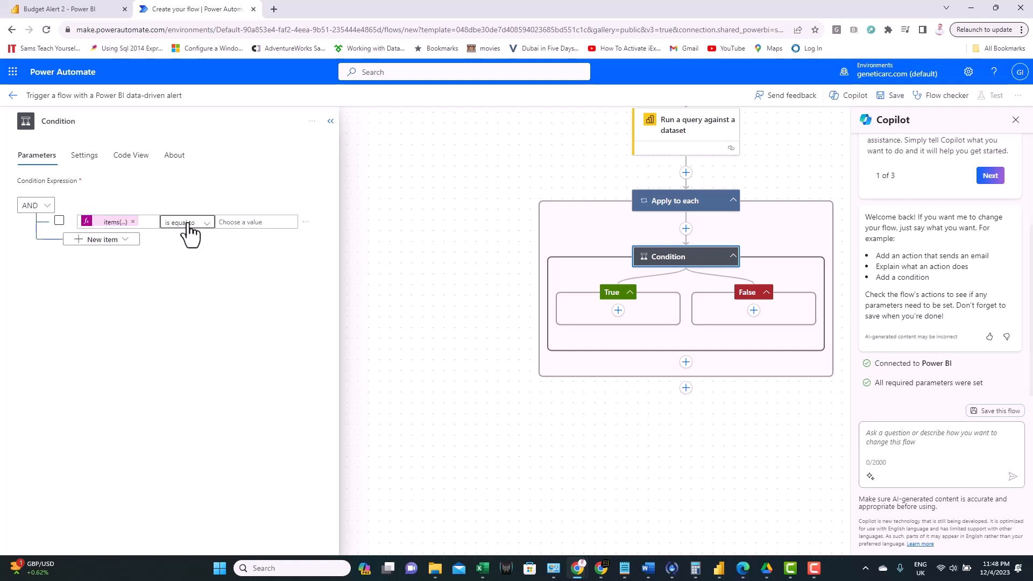
click(188, 223)
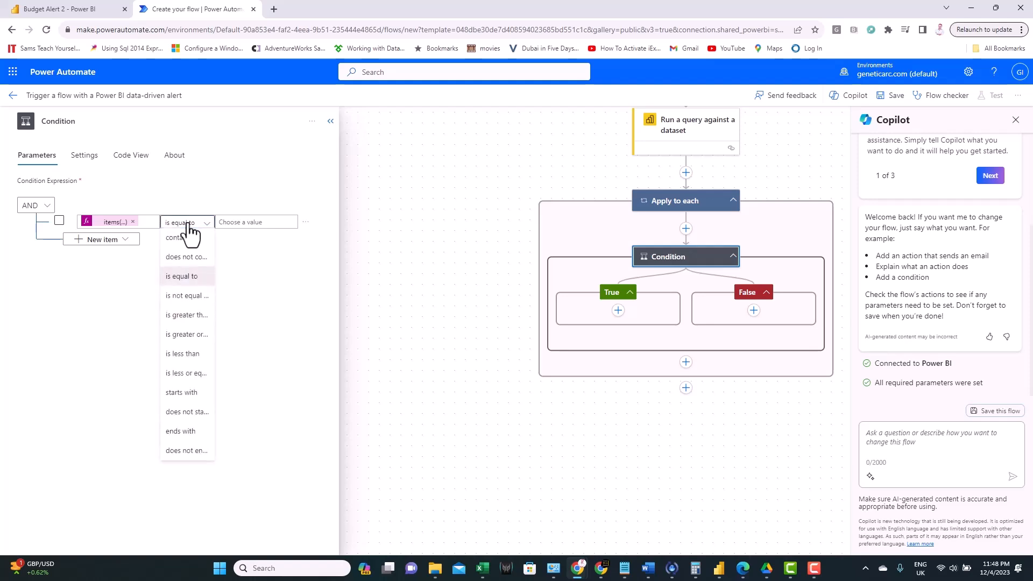
click(193, 315)
click(231, 223)
text(1.05)
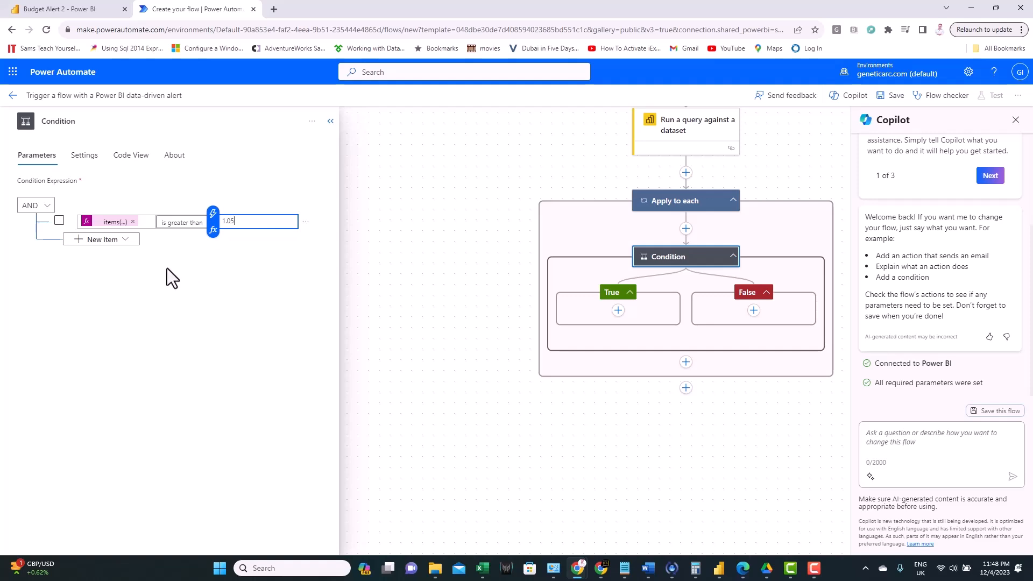
click(104, 270)
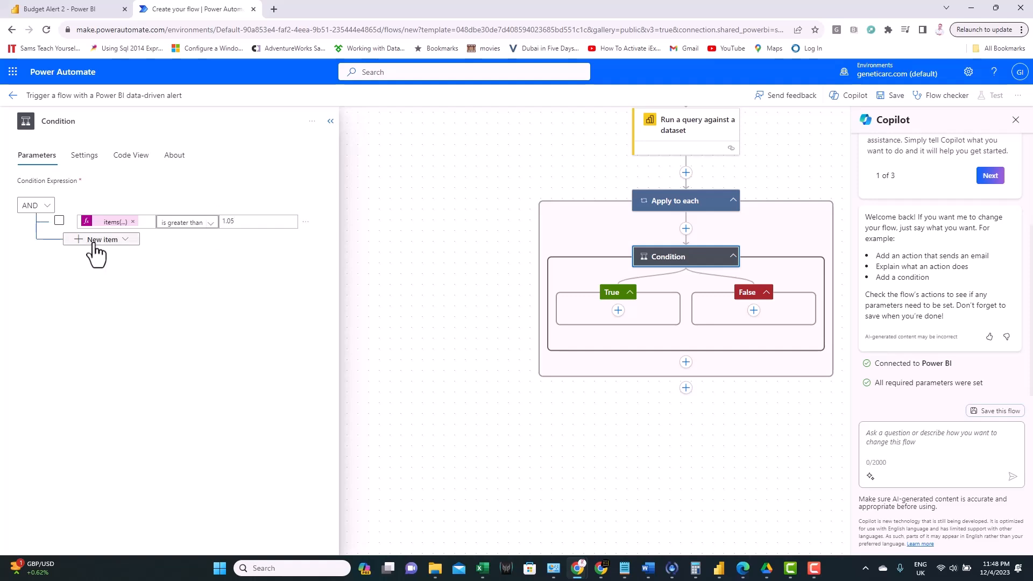
Step: Add a second row to the condition with the expression items('Apply_to_each')['Budget[Recent]'] as its first value
click(95, 243)
click(93, 261)
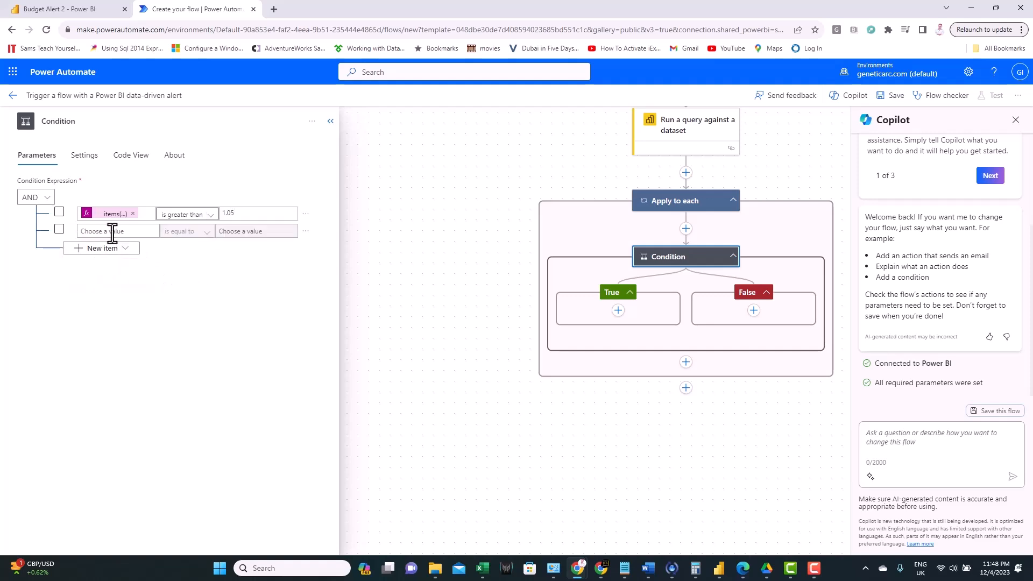
click(112, 232)
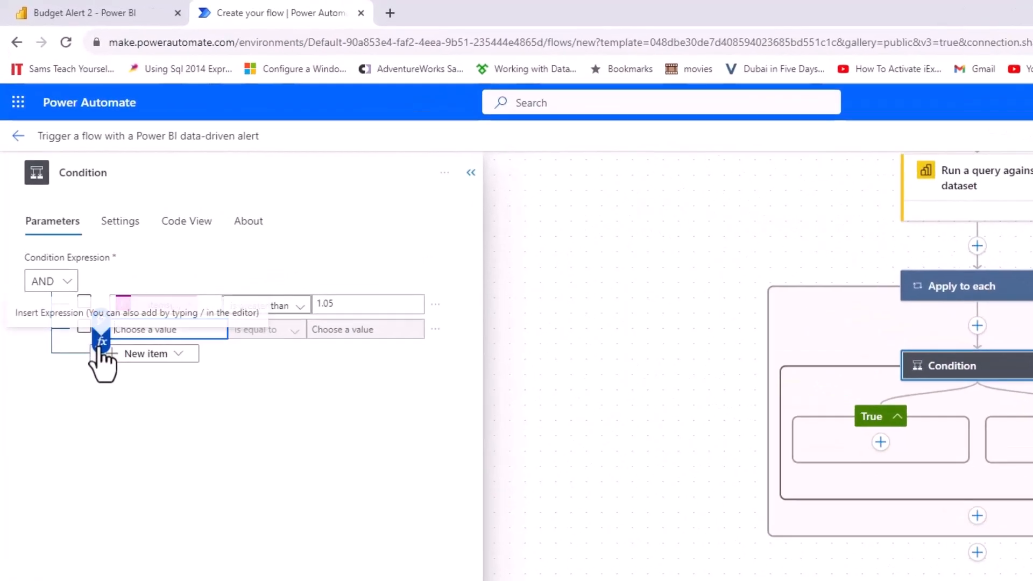
click(71, 242)
text(items('Apply_to_each')['Budget[Recent]'])
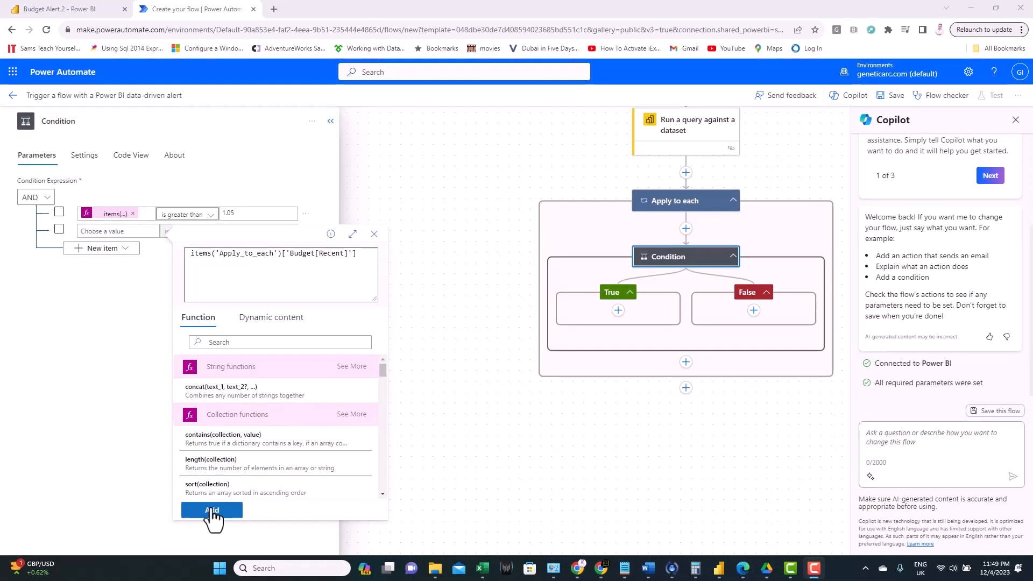
click(213, 511)
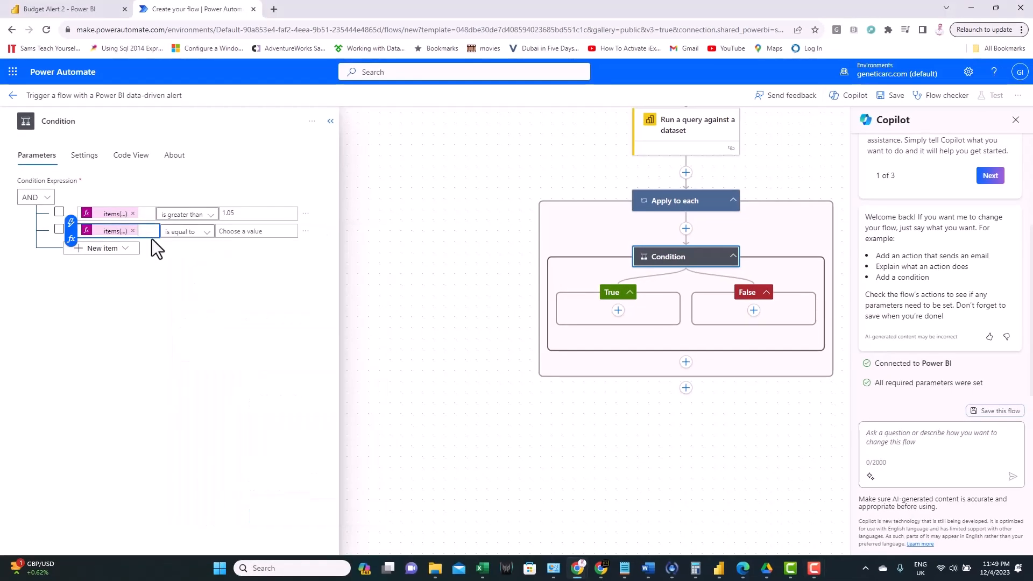
Step: Set the comparison value of the condition's second row to 1
click(228, 232)
click(229, 257)
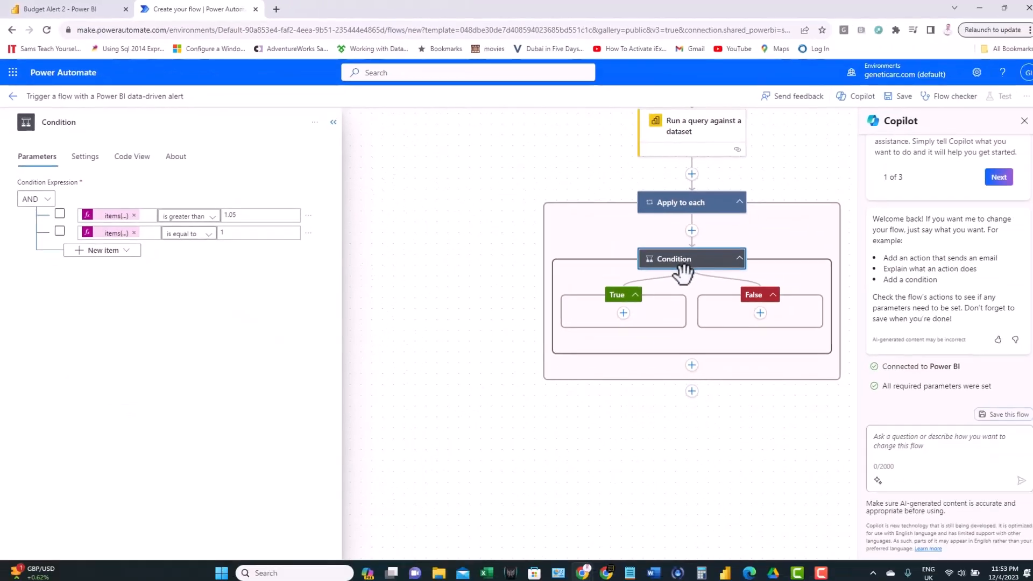
Step: Add a nested Condition action inside the True branch of the first condition
click(618, 311)
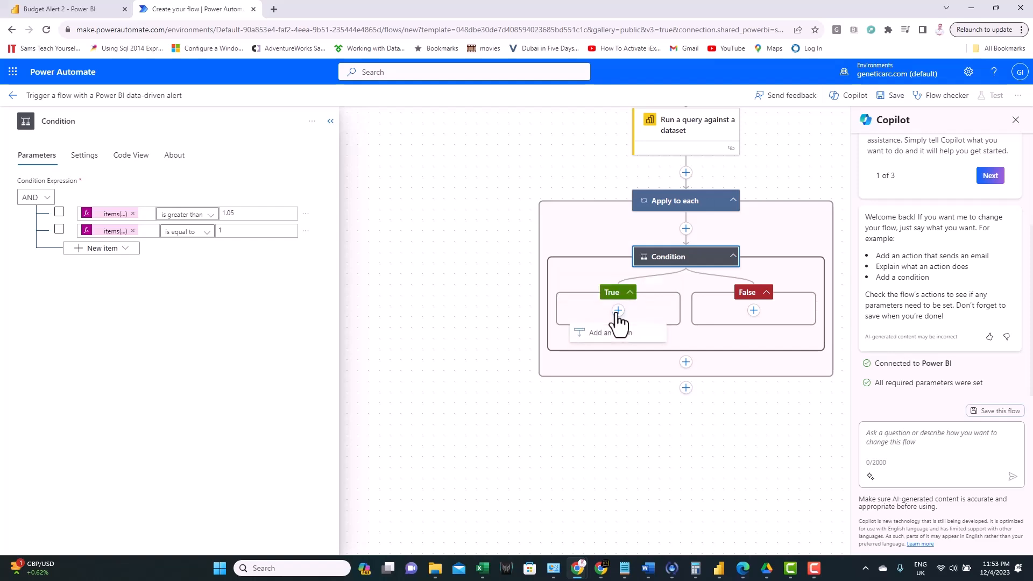
click(612, 334)
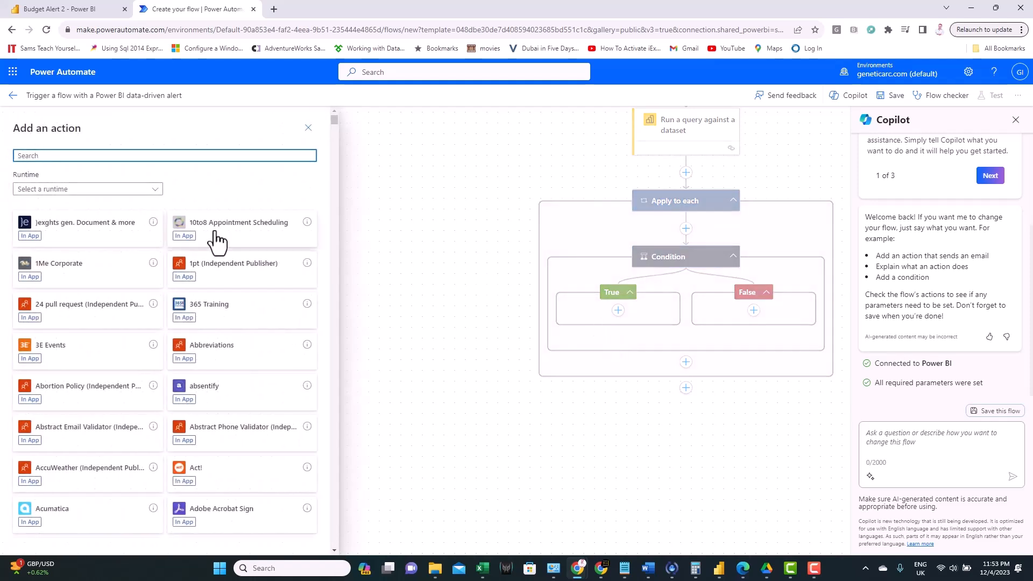
text(condition)
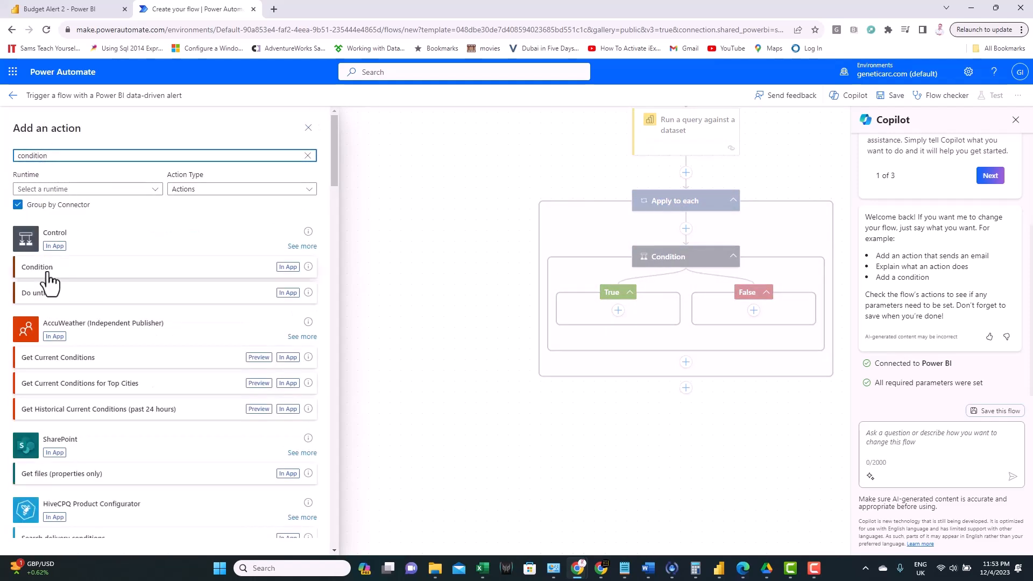
click(49, 279)
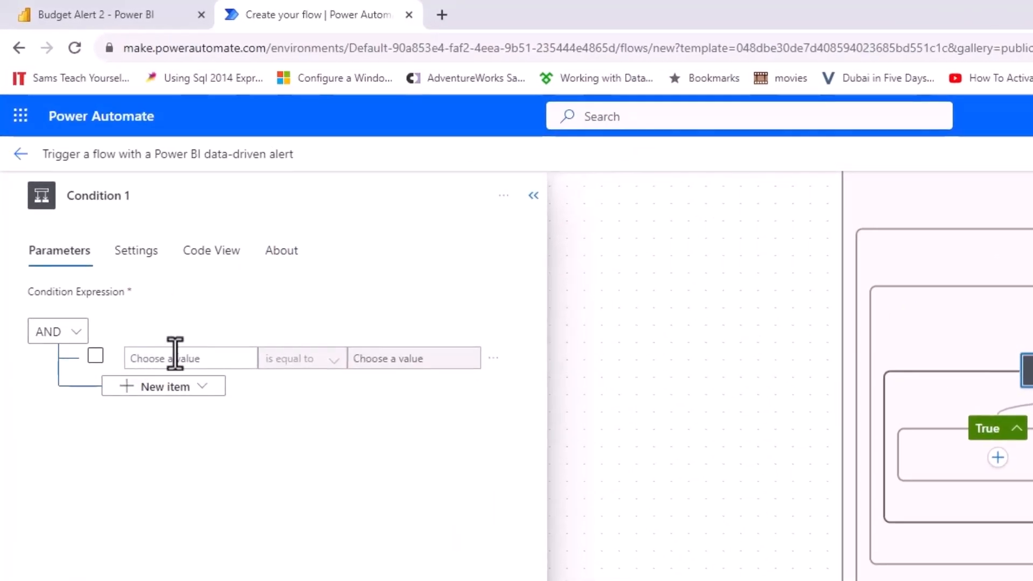
Step: Set the first value of Condition 1 to the expression items('Apply_to_each')['Budget[Var%_V]']
click(159, 359)
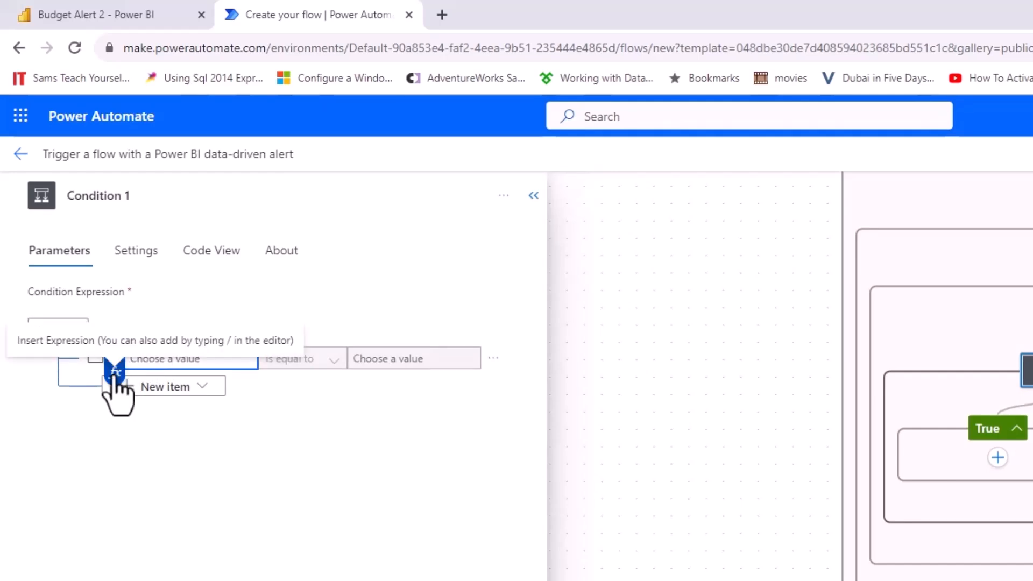
click(114, 372)
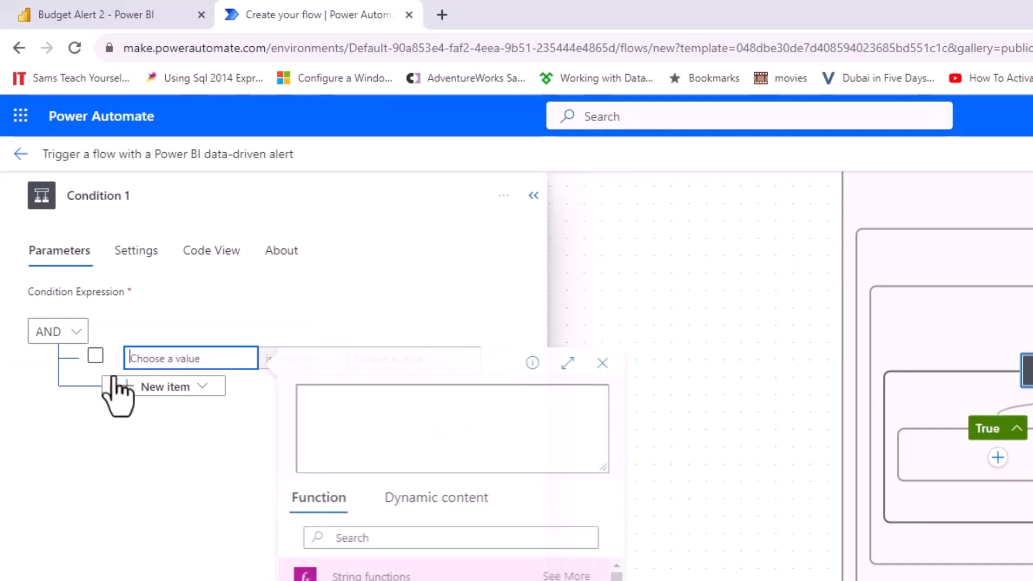
text(items('Apply_to_each')['Budget[Var%_V]'])
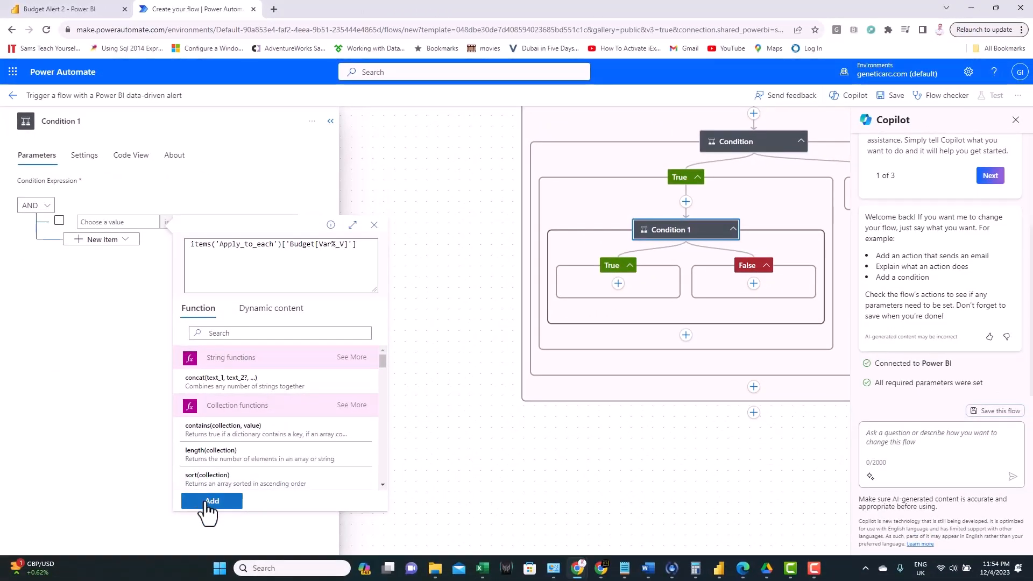
click(210, 502)
Step: Set the Condition 1 row's operator to is greater than and its comparison value to 1.1
click(207, 234)
click(193, 303)
click(238, 223)
text(1)
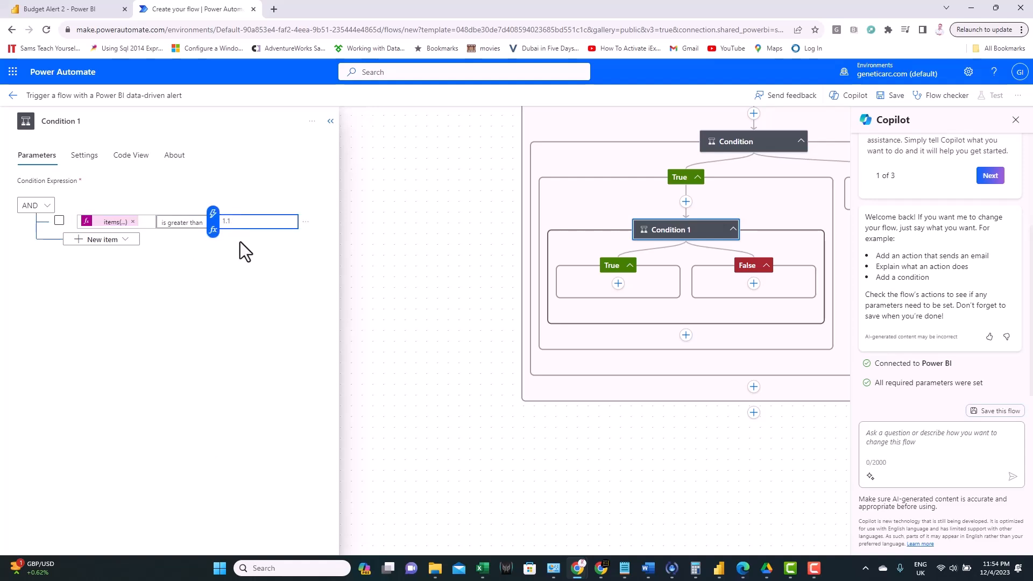
text(.1)
click(240, 241)
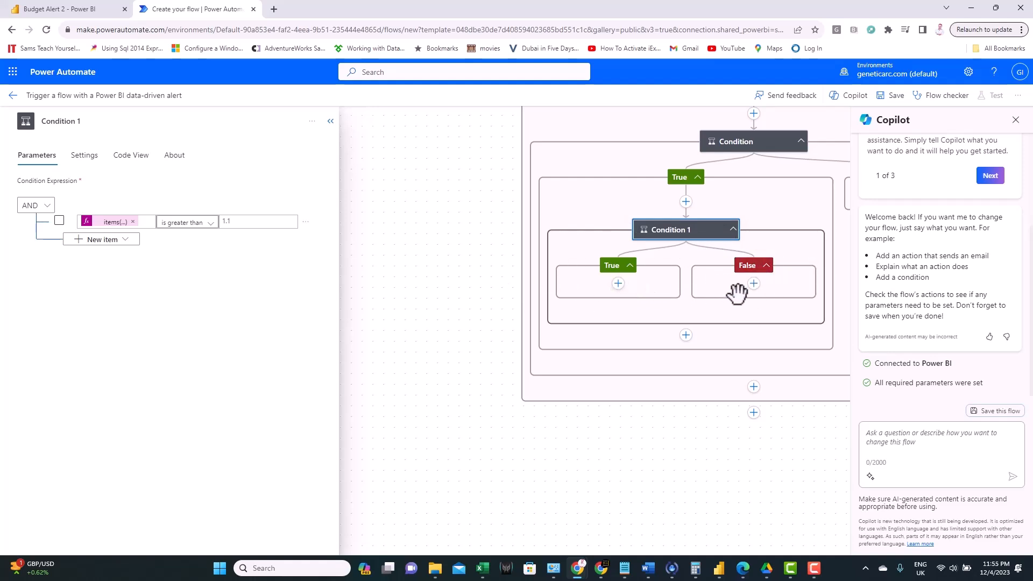
Step: Add the Office 365 Outlook action Send an email (V2) to the True branch of Condition 1
click(618, 284)
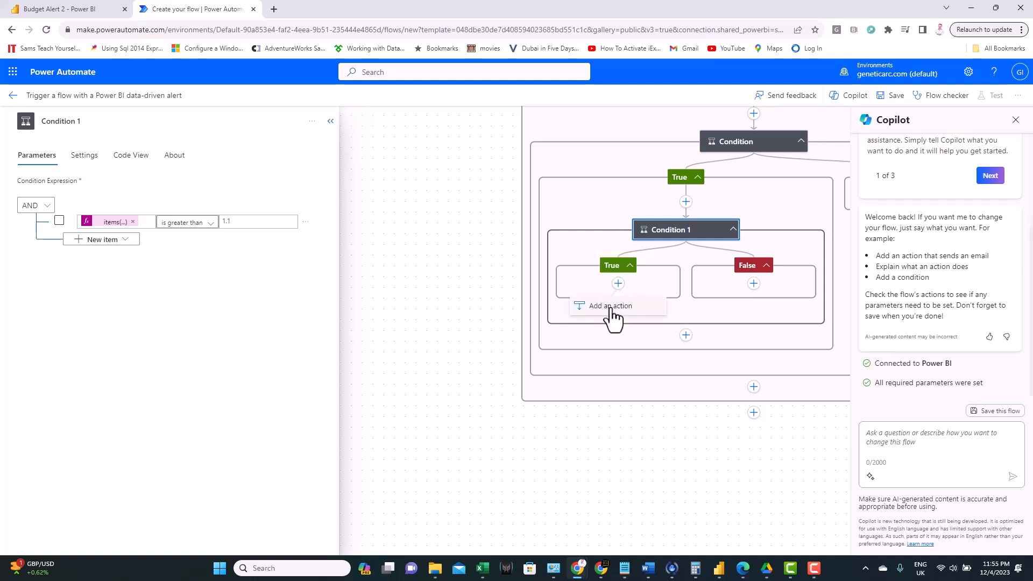
click(611, 307)
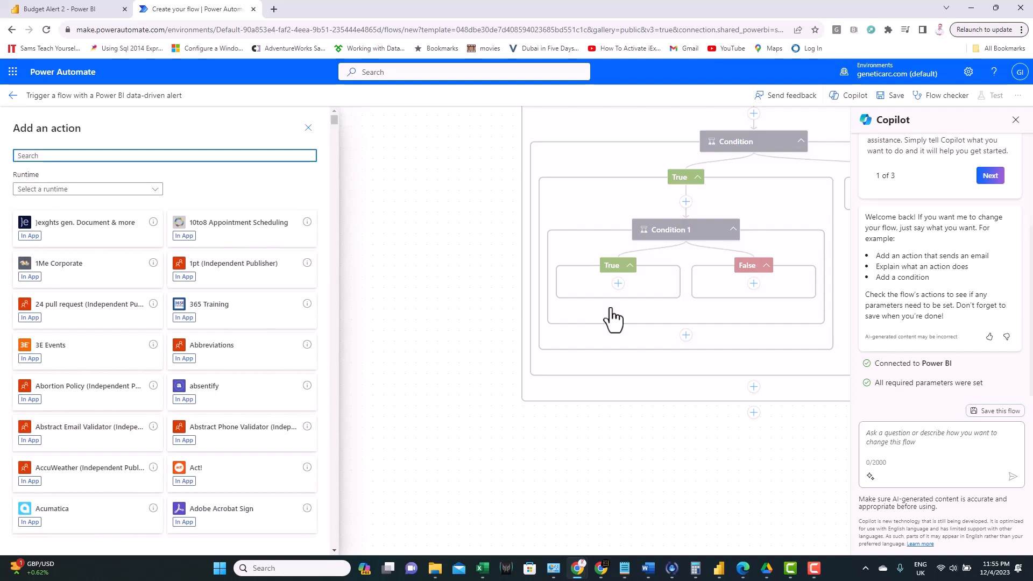
click(29, 156)
text(send email)
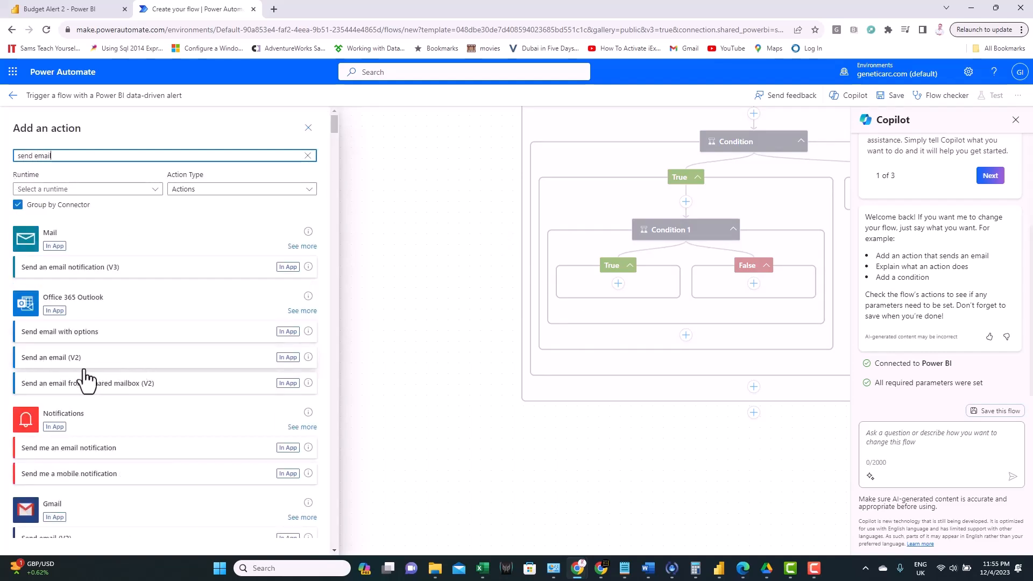
click(88, 362)
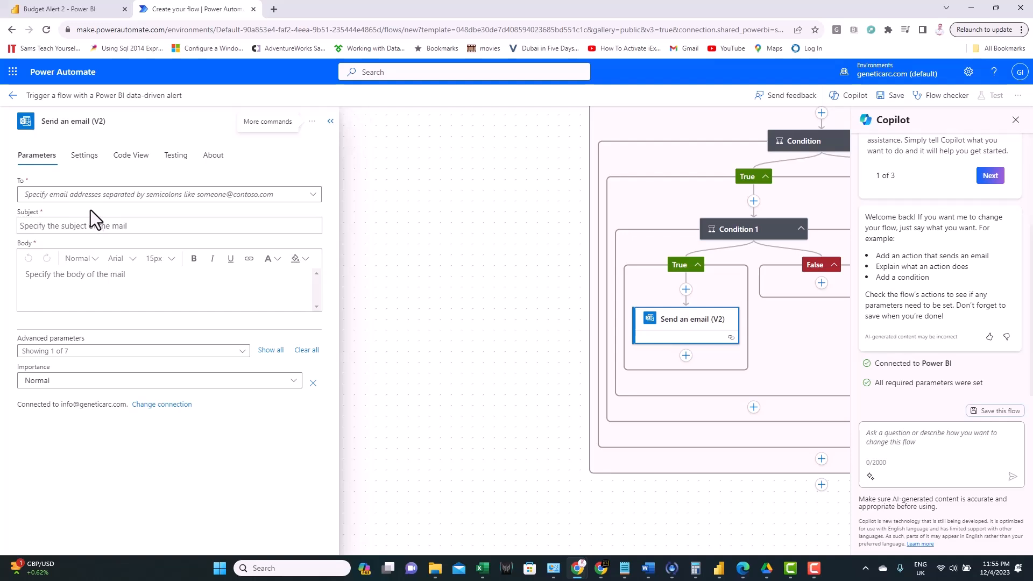
Step: Set the email's recipient as a custom value with the expression items('Apply_to_each')['Budget[Email]']
click(50, 196)
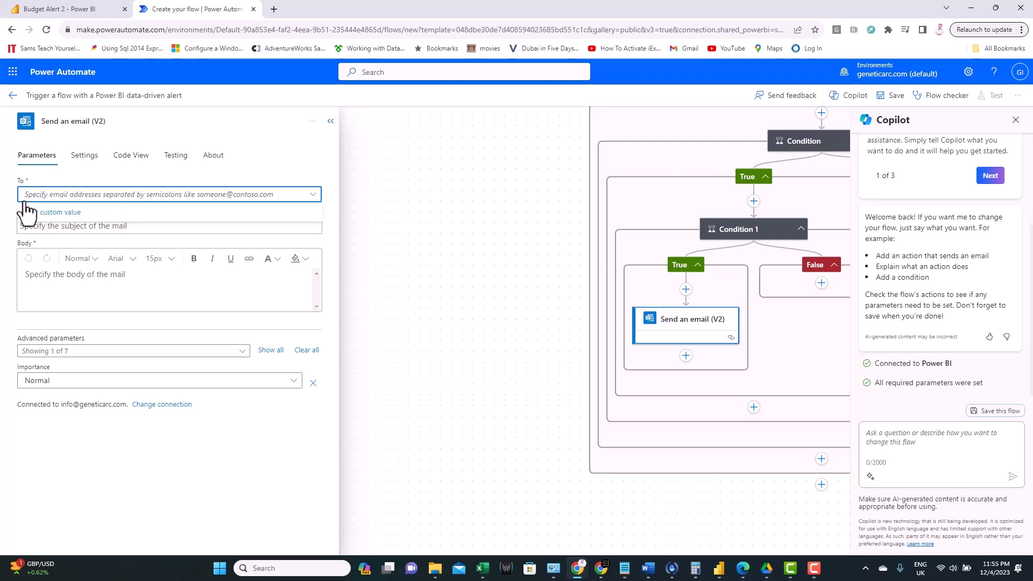
click(61, 217)
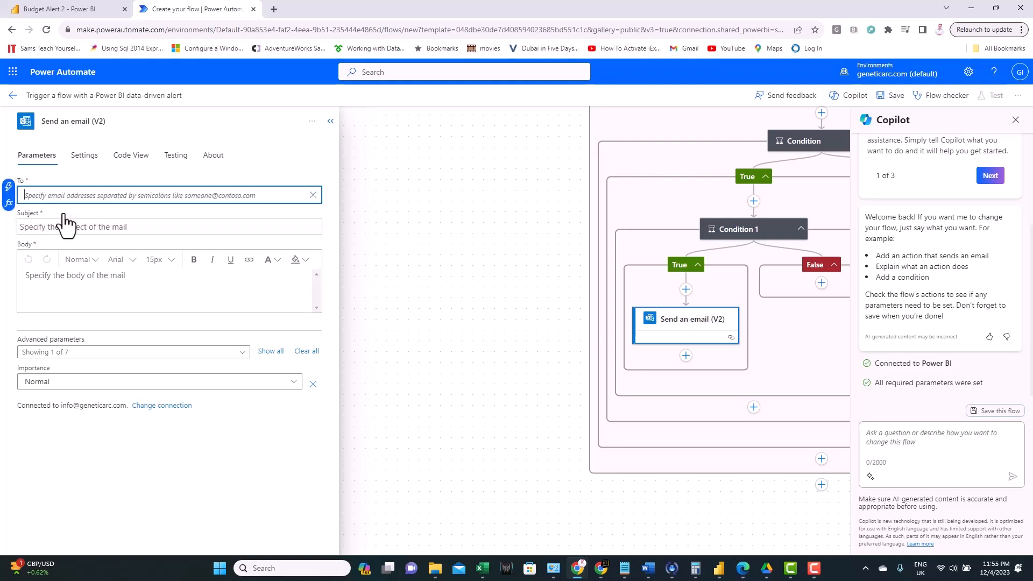
click(9, 202)
text(items('Apply_to_each')['Budget[Email]'])
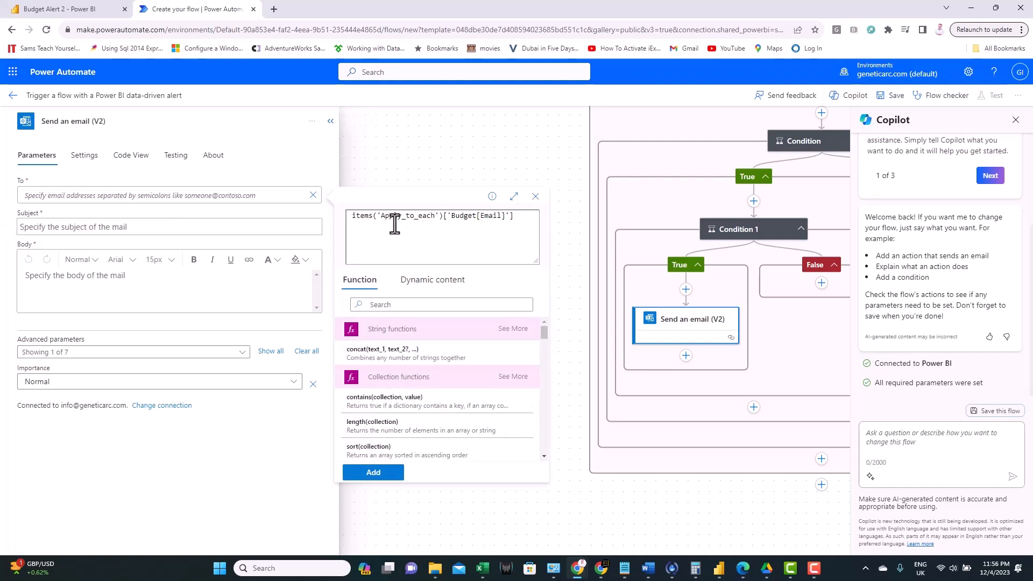
drag(480, 218, 501, 218)
click(371, 475)
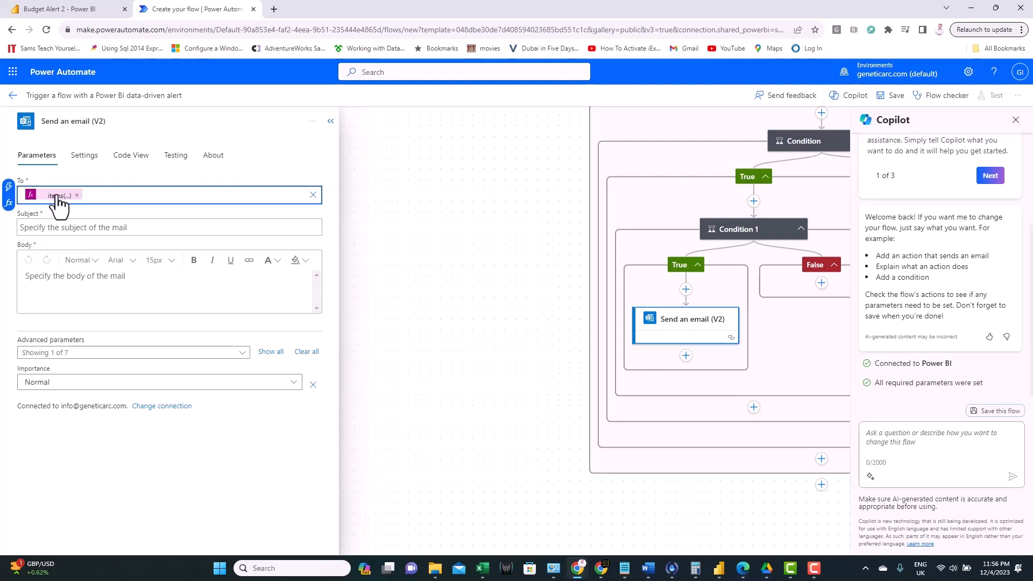
Step: Compose the email subject from items('Apply_to_each')['Budget[Project]'], a hyphen, a second items expression and the text "- Red Flag - Exceeded Budget"
click(35, 227)
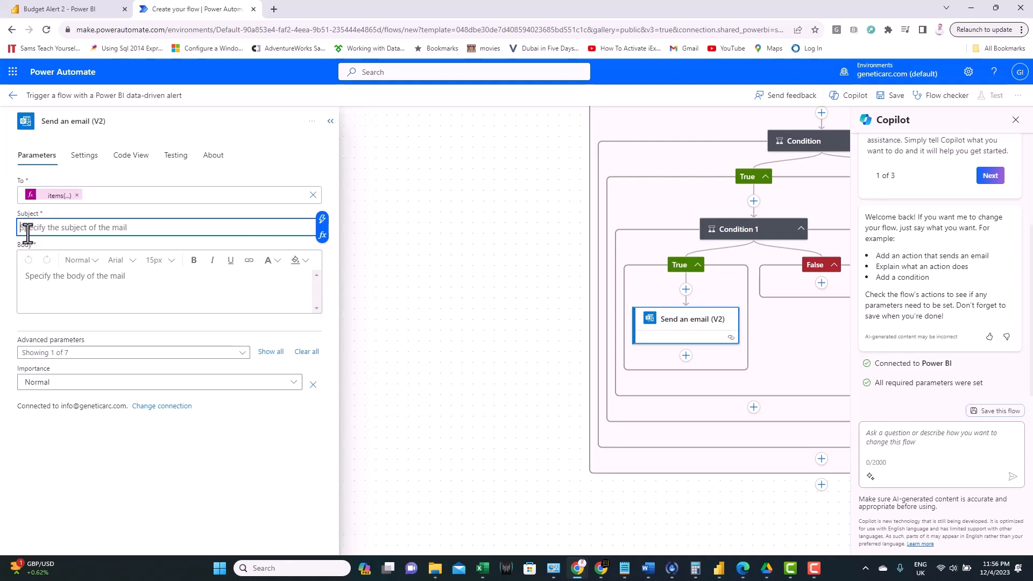
click(322, 236)
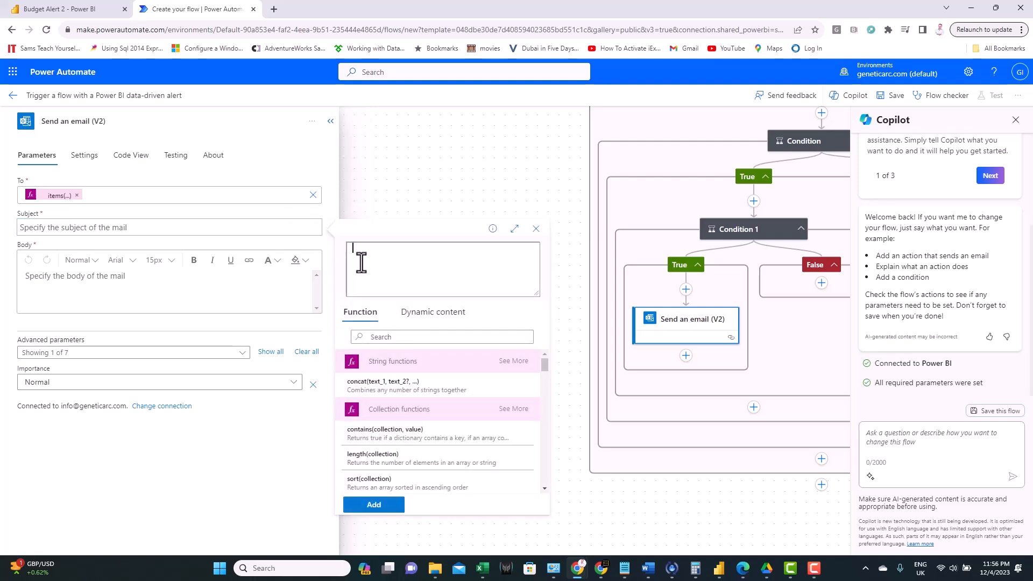
text(items('Apply_to_each')['Budget[Project]'])
click(375, 506)
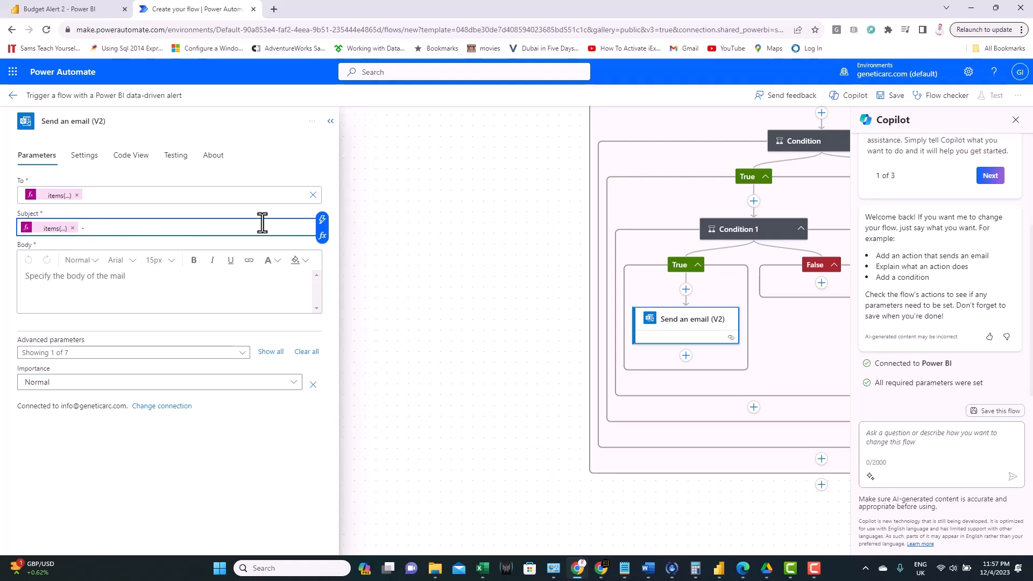
click(321, 235)
click(381, 506)
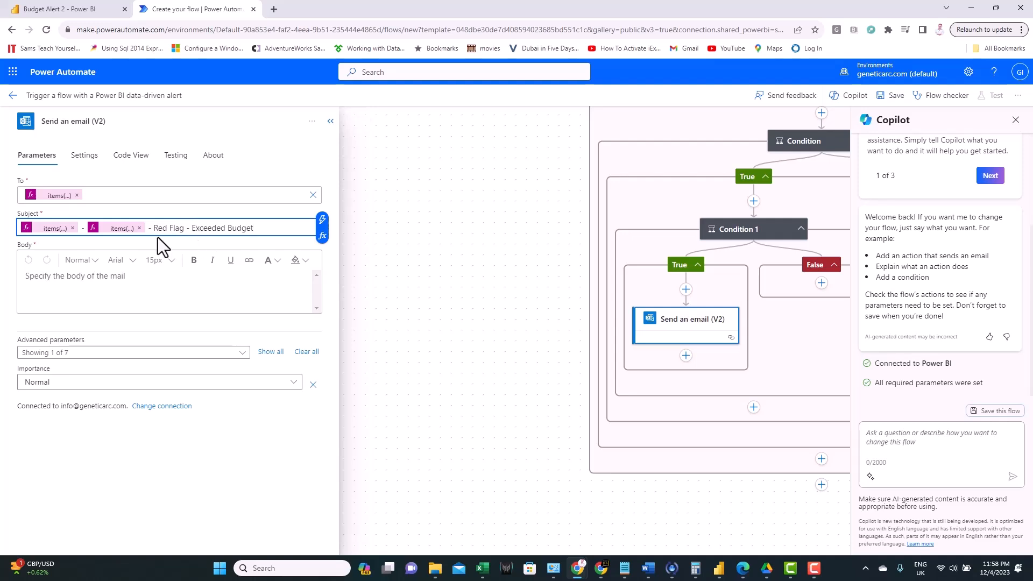
Step: Fill the email body with the over-10% budget alert text, including Approved Budget, Total Spends and Budget Exceeded by (%) lines, and make "Red Flag" bold red
click(53, 277)
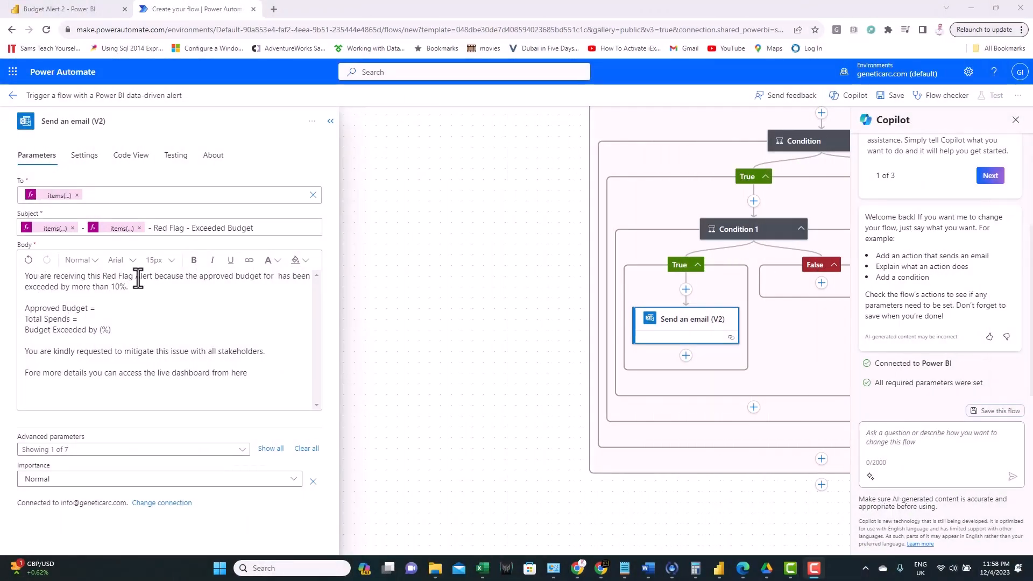
drag(102, 279, 135, 277)
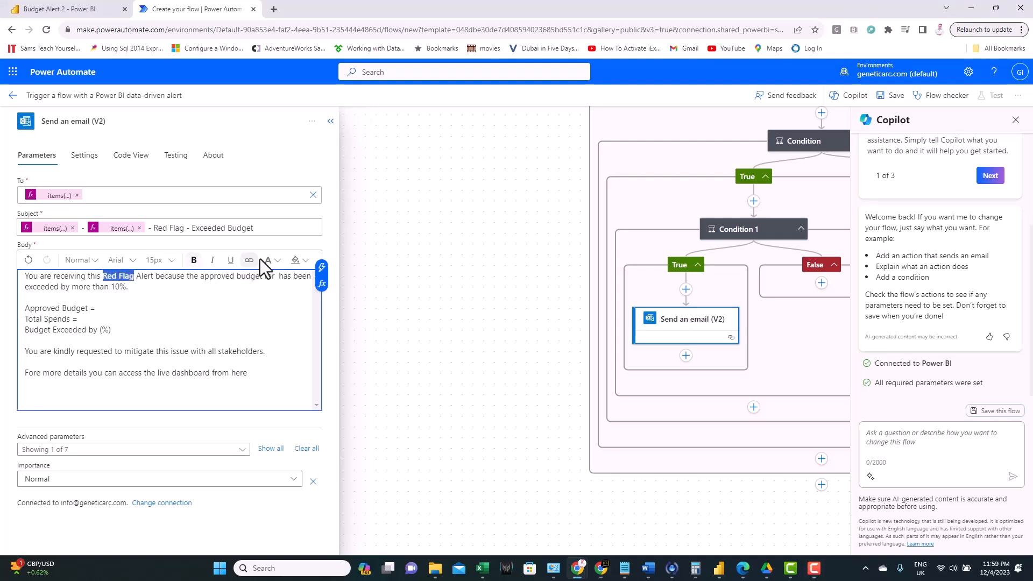
click(272, 261)
click(268, 327)
click(129, 286)
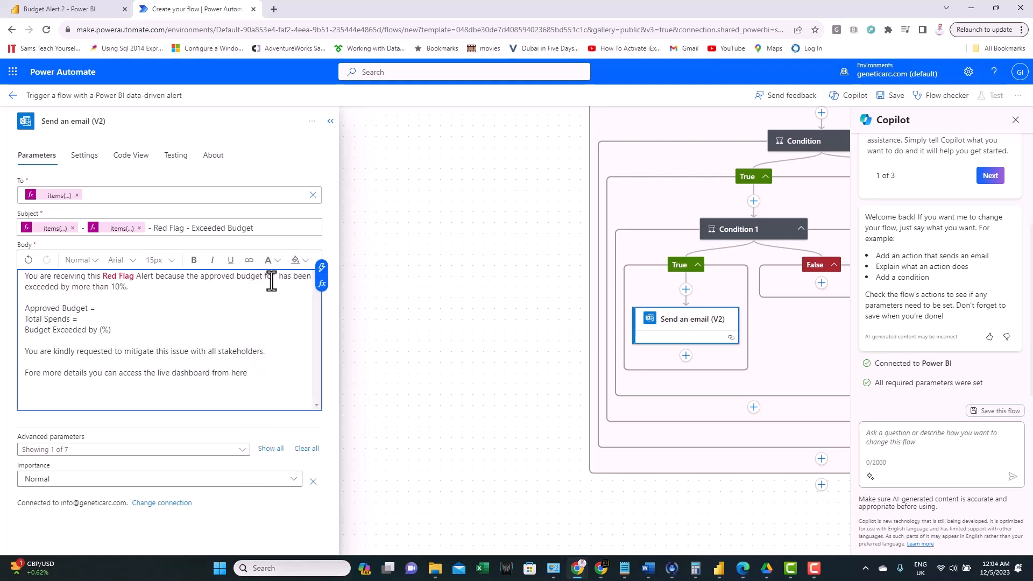
Step: Insert the expression items('Apply_to_each')['Budget[Project]'] followed by a hyphen after "approved budget for" in the email body
click(322, 285)
text(items('Apply_to_each')['Budget[Project]'])
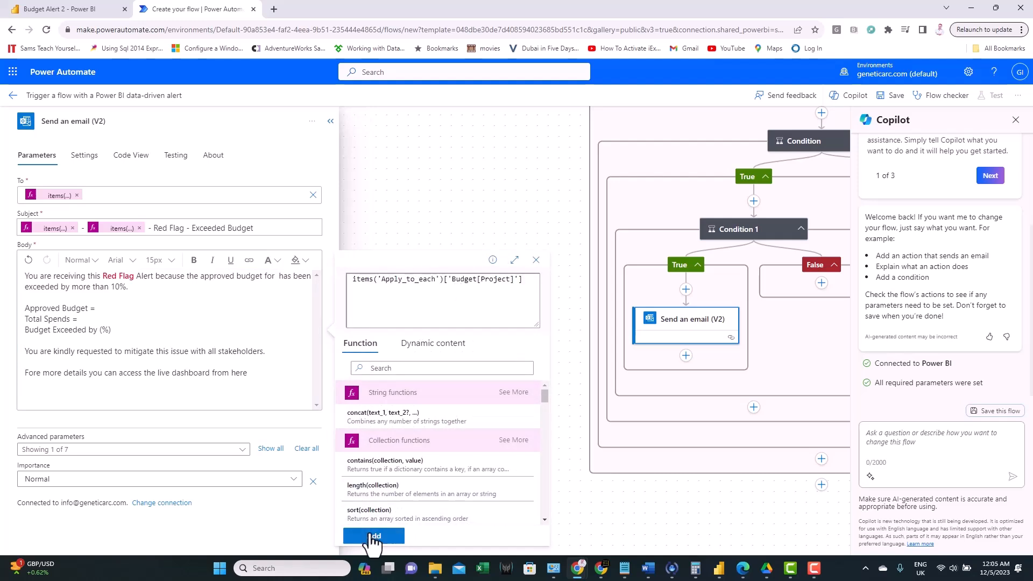
click(372, 537)
text(-)
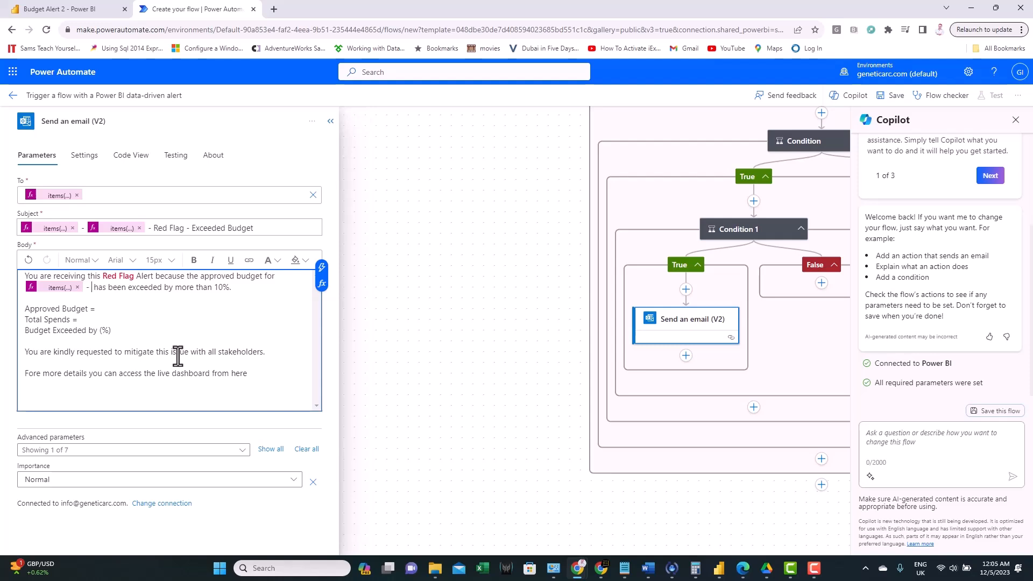
Step: Insert a second items('Apply_to_each') expression for another Budget column after the hyphen in the body's first sentence
click(322, 284)
text(items('Apply_to_each')['Budget[Project]'])
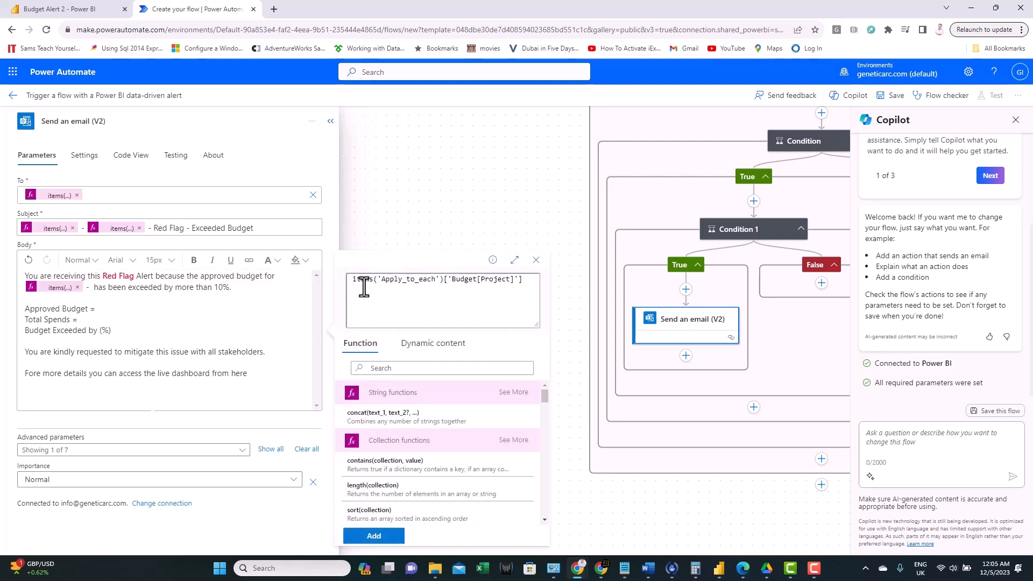
double_click(490, 279)
click(374, 537)
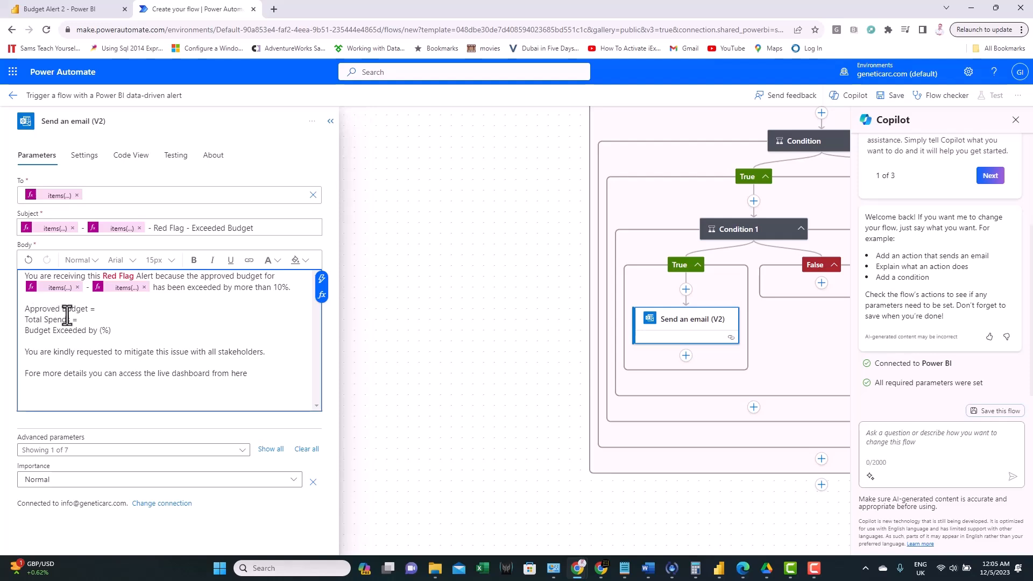
Step: Insert the expression formatNumber(items('Apply_to_each')['Budget[Approved Budget]'],'#0.00') after "Approved Budget =" in the email body
click(101, 310)
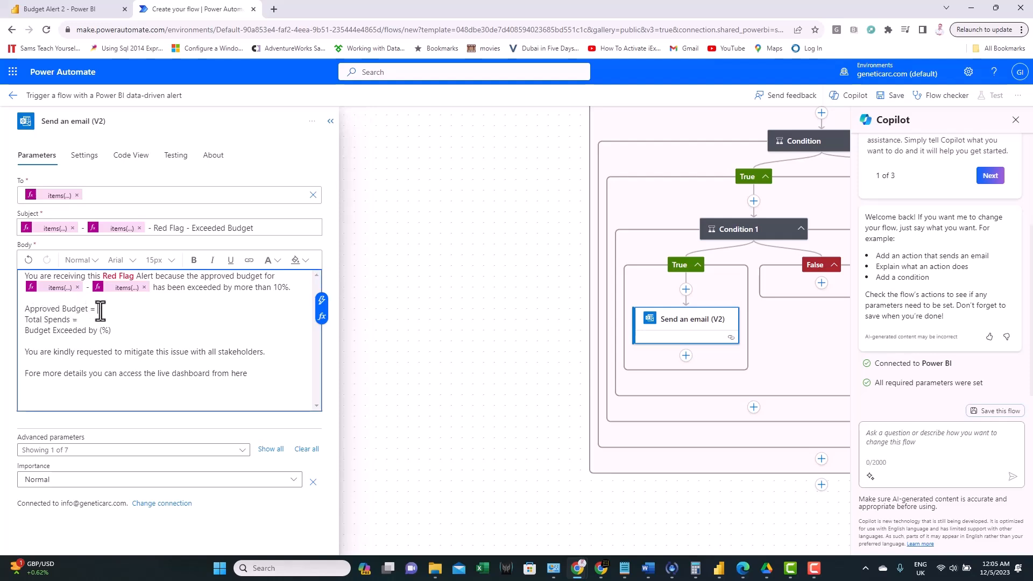
click(321, 334)
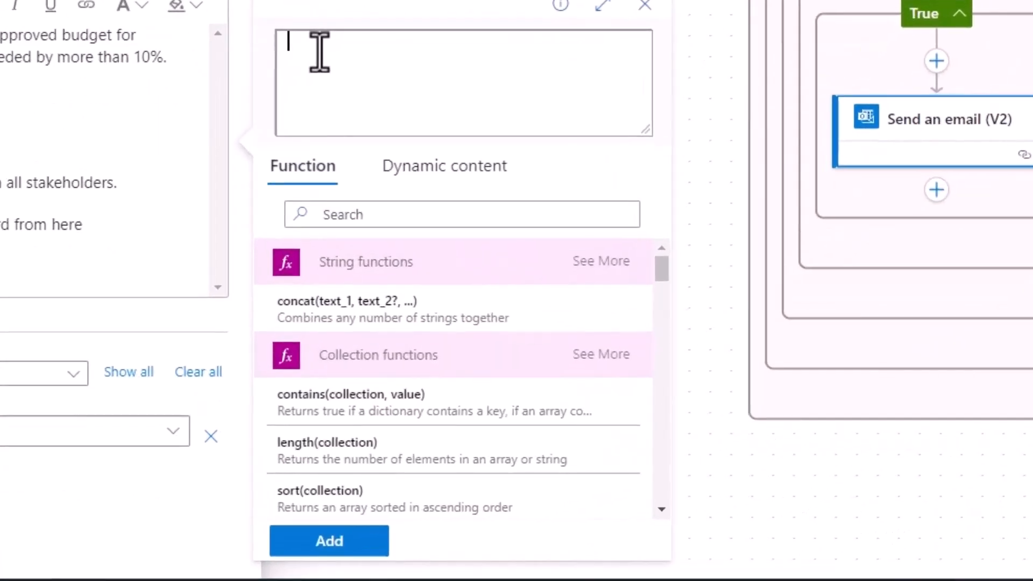
text(formatNumber(items('Apply_to_each')['Budget[Approved Budget]'],'#0.00'))
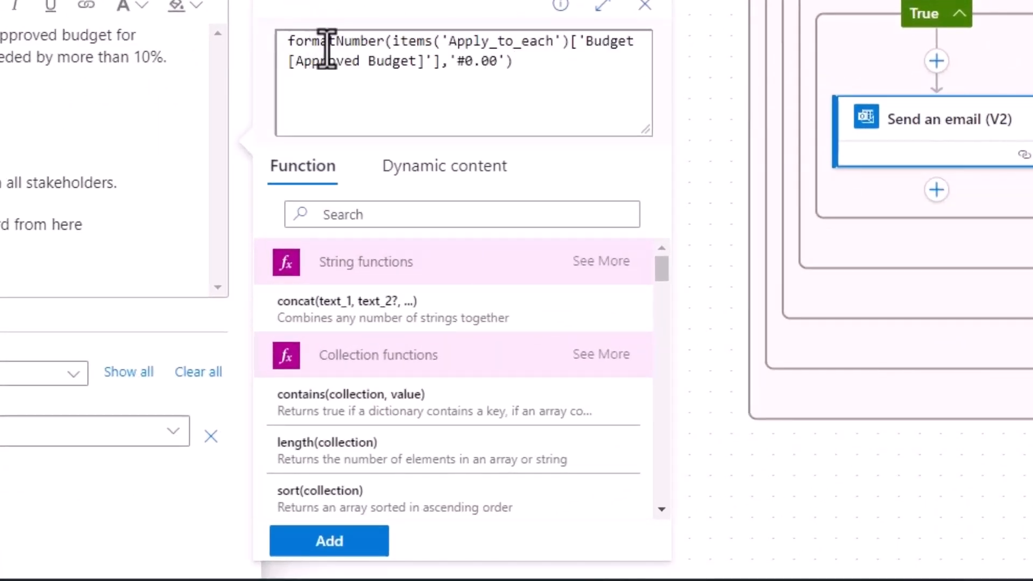
drag(394, 41, 441, 62)
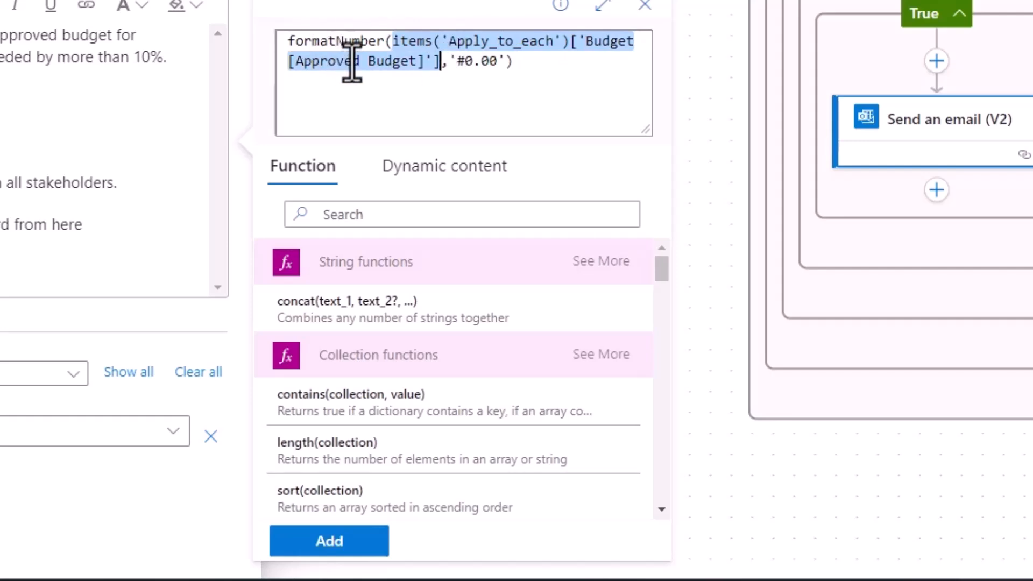
drag(289, 43, 391, 43)
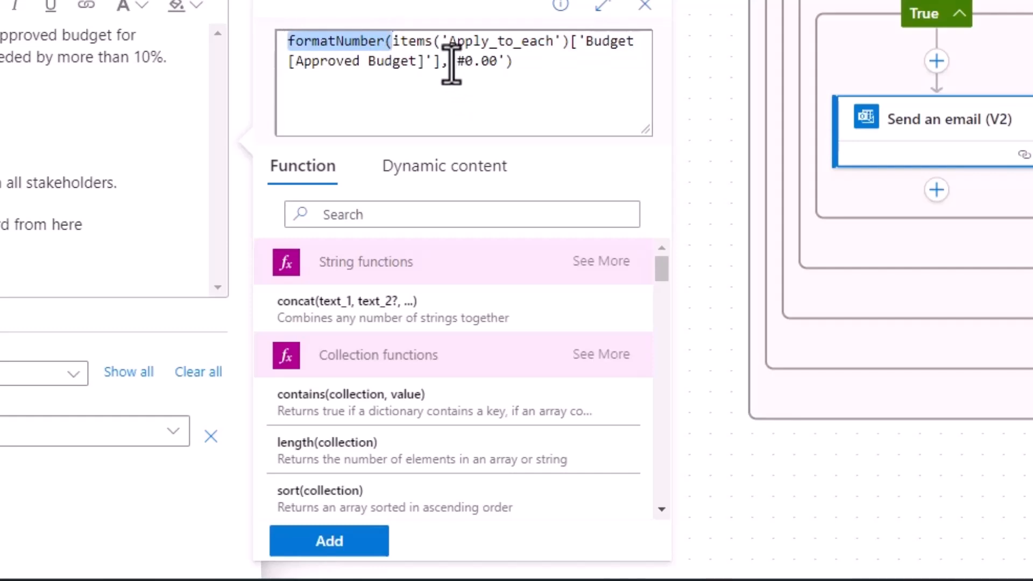
drag(457, 64, 494, 64)
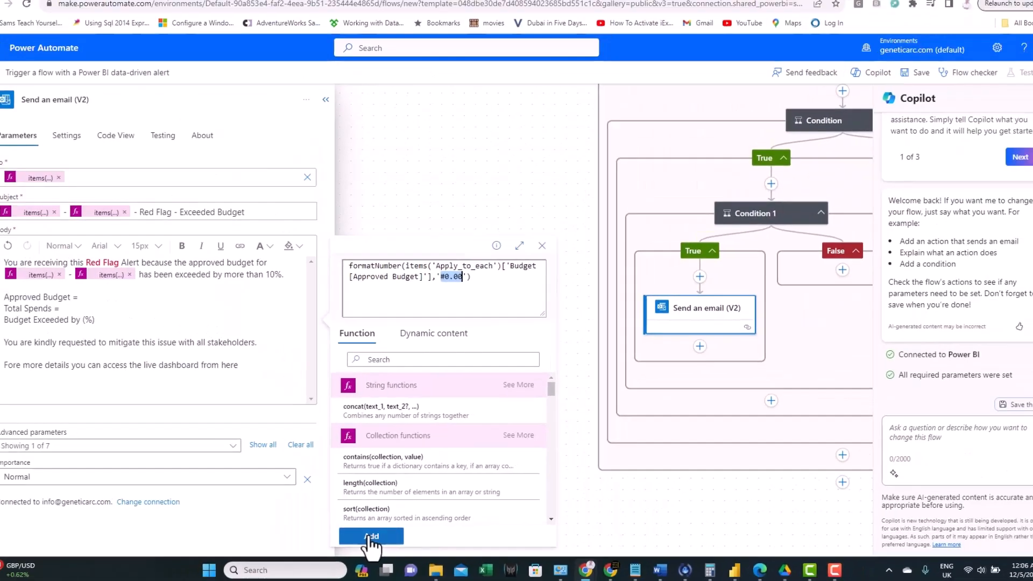
click(329, 541)
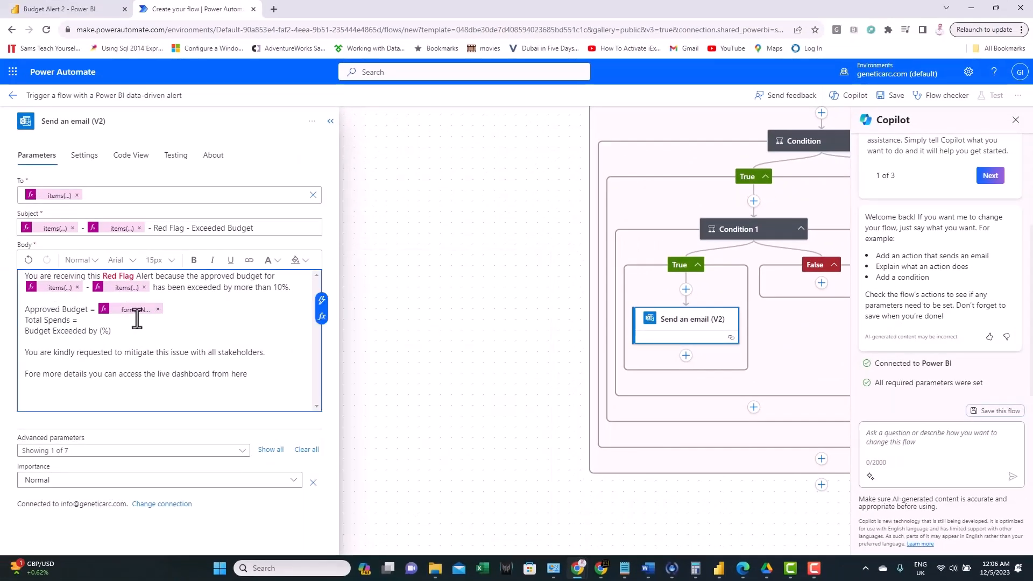
Step: Insert the expression formatNumber(items('Apply_to_each')['Budget[Contracts]'],'#0.00') after "Total Spends =" in the email body
click(85, 320)
click(322, 328)
text(formatNumber(items('Apply_to_each')['Budget Contracts'],'#0.00'))
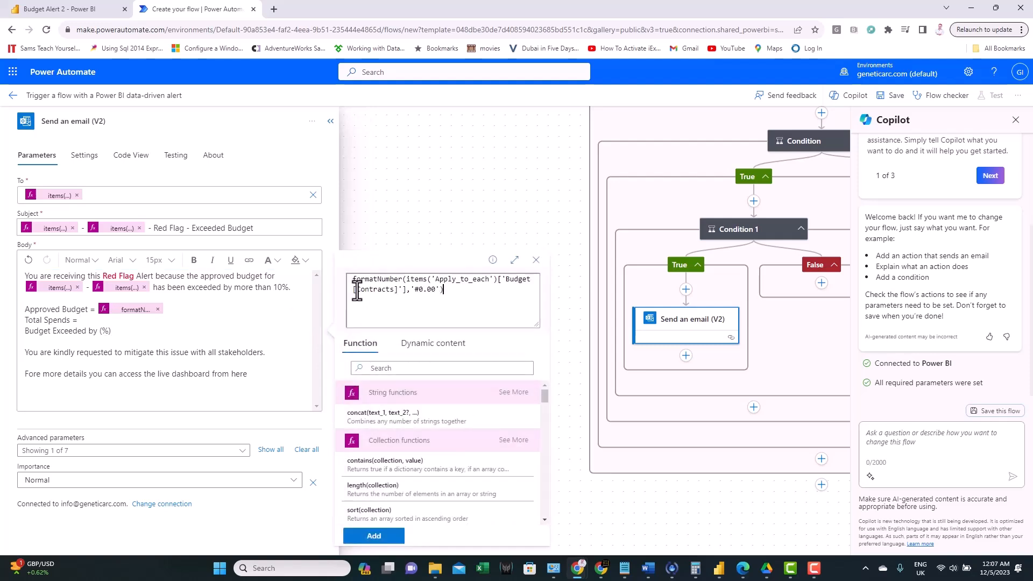
click(380, 536)
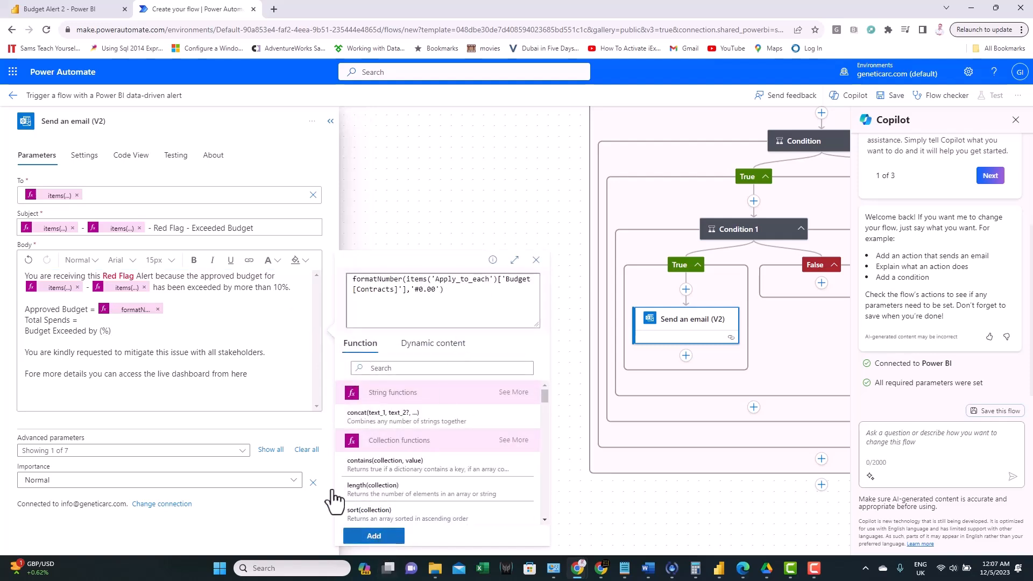
Step: Insert formatNumber(mul(sub(items('Apply_to_each')['Budget[Var%_V]'],1), 100),'#0.0') before the percent sign in the body's "Budget Exceeded by" line
click(102, 332)
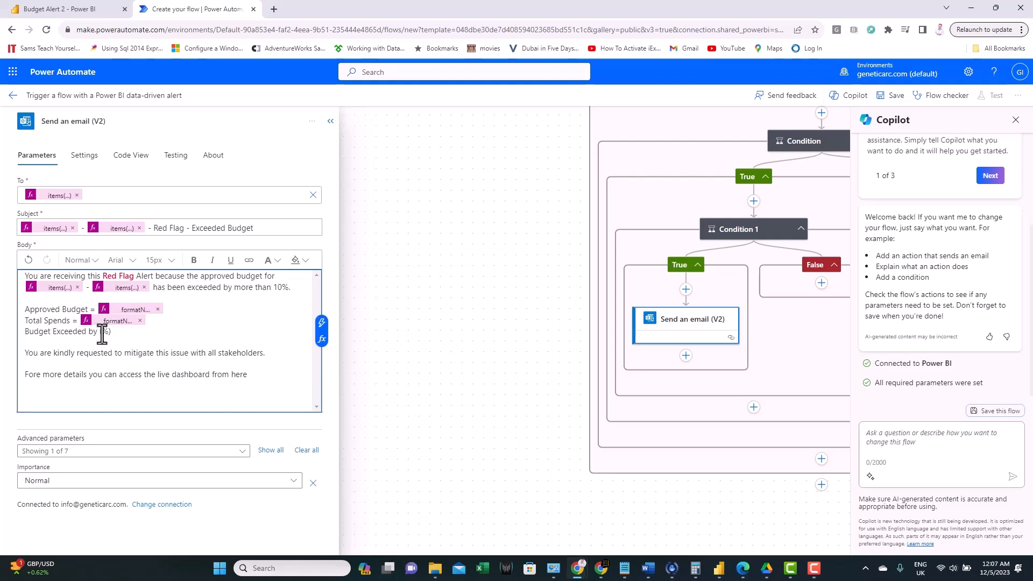
click(323, 339)
text(formatNumber(mul(sub(items('Apply_to_each')['Budget[Var%_V]'],1), 100),'#0.0'))
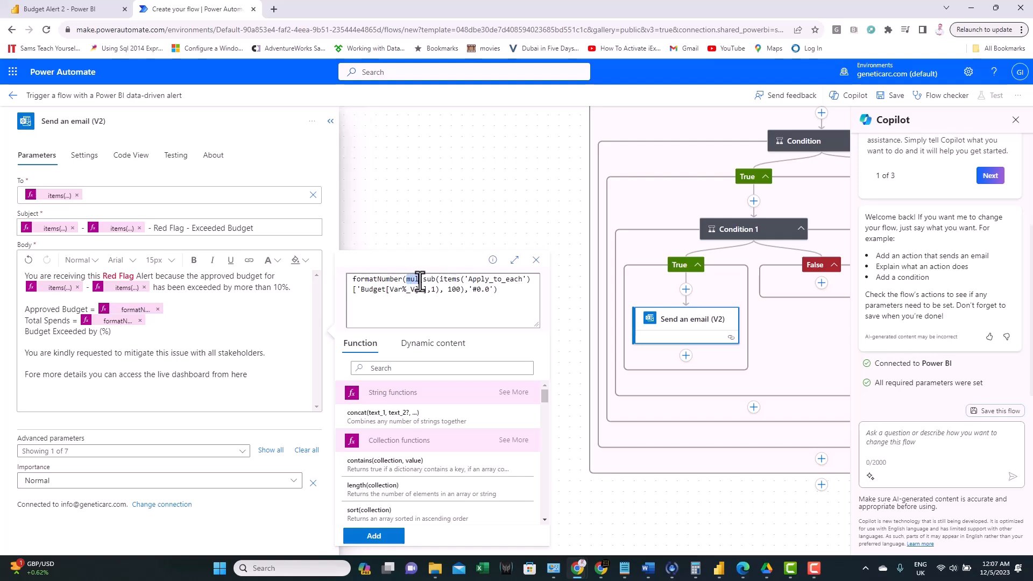
drag(427, 279, 451, 291)
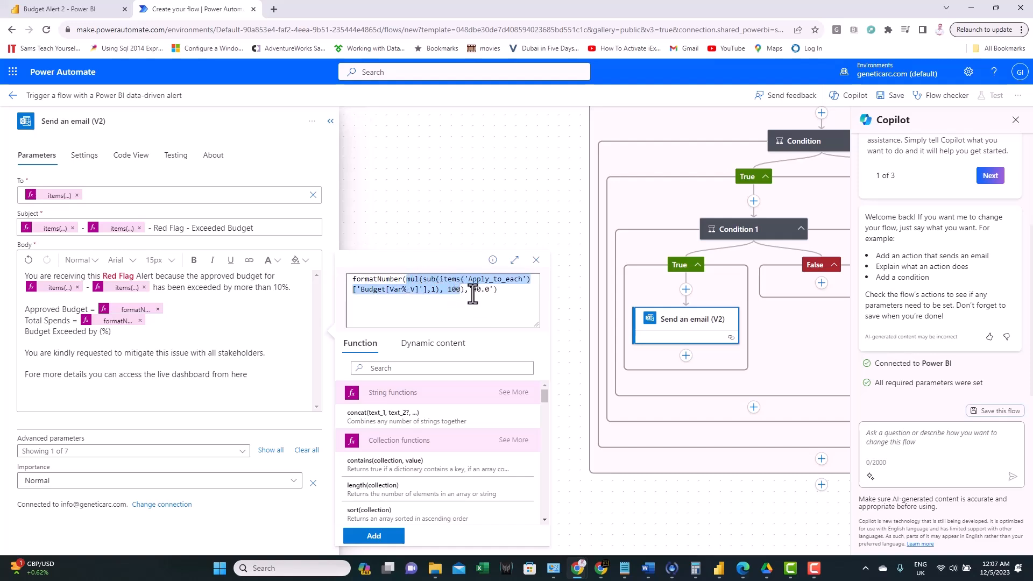
drag(473, 290, 480, 290)
click(478, 308)
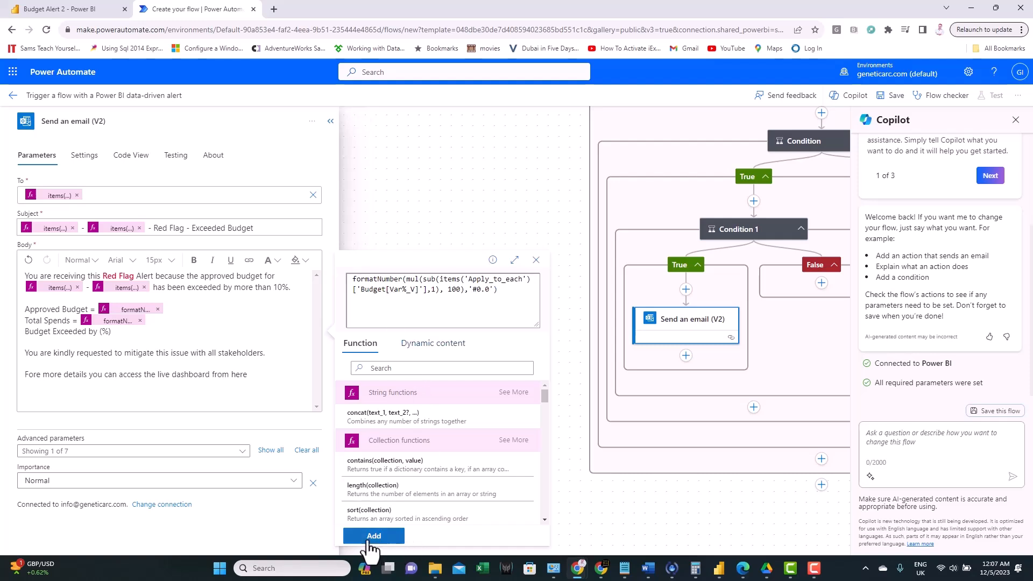
click(374, 536)
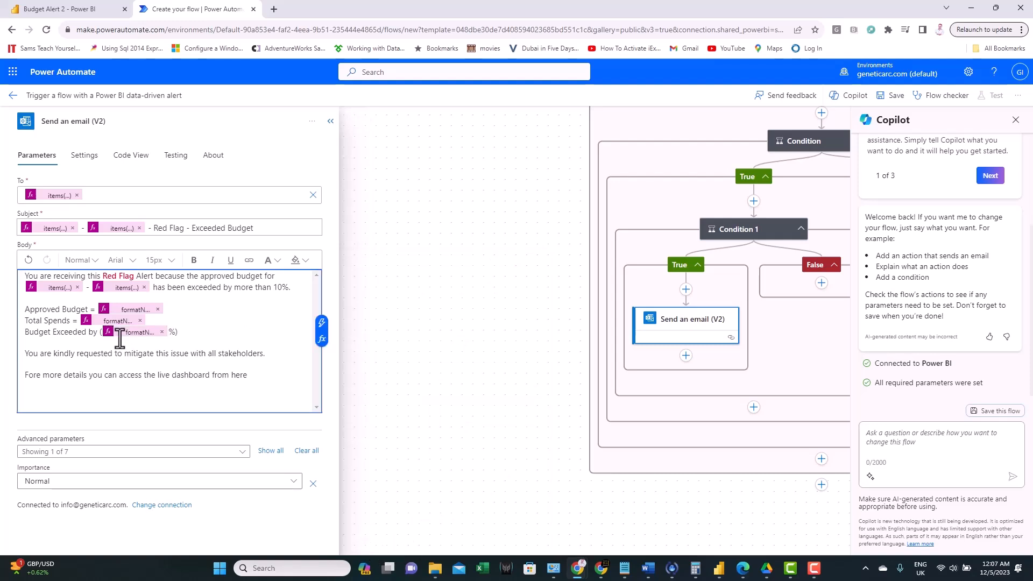
Step: Link the word "here" in the email body's last line to the app.powerbi.com URL of the live dashboard
click(262, 299)
drag(232, 375, 247, 375)
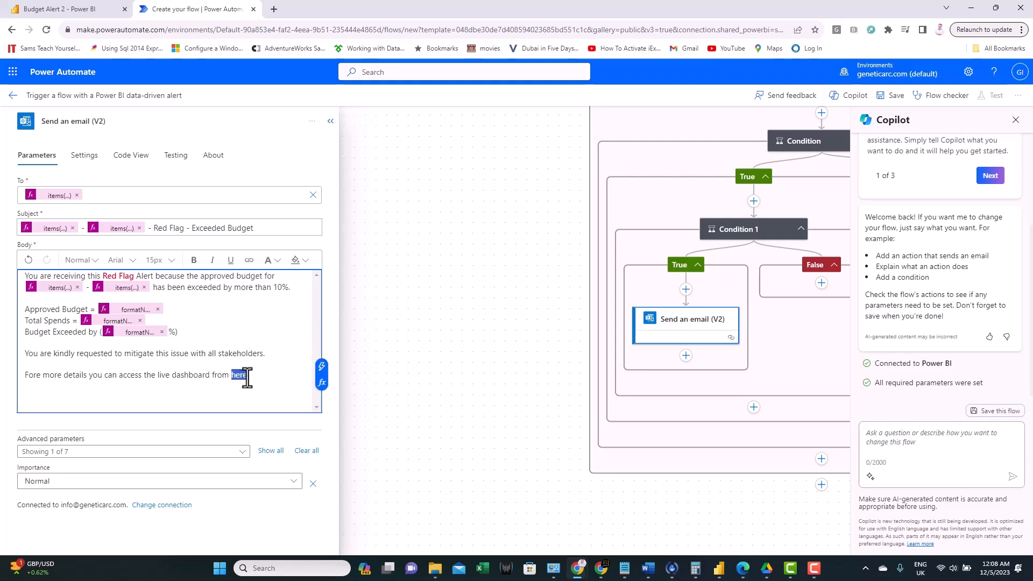
click(250, 262)
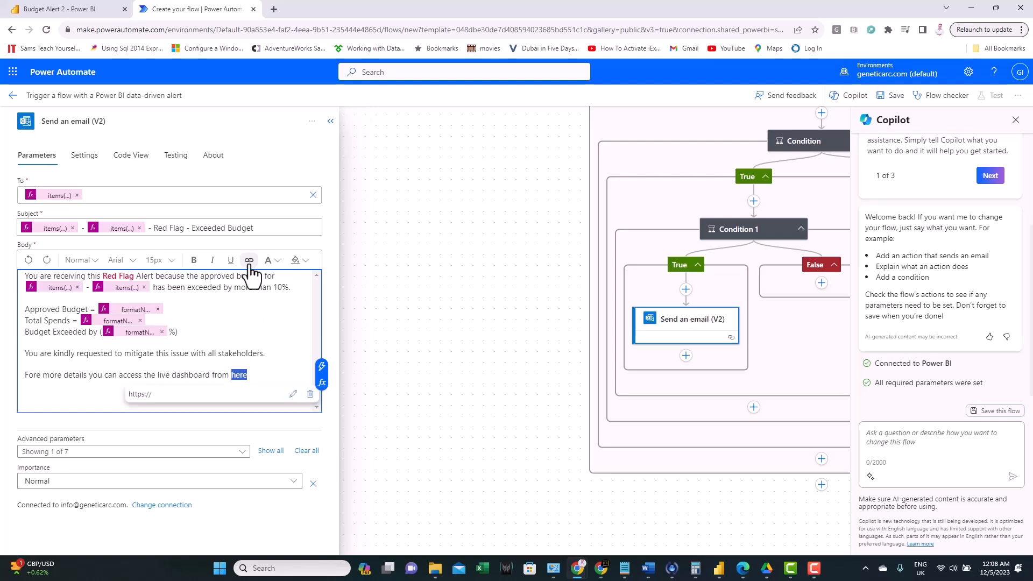
click(294, 394)
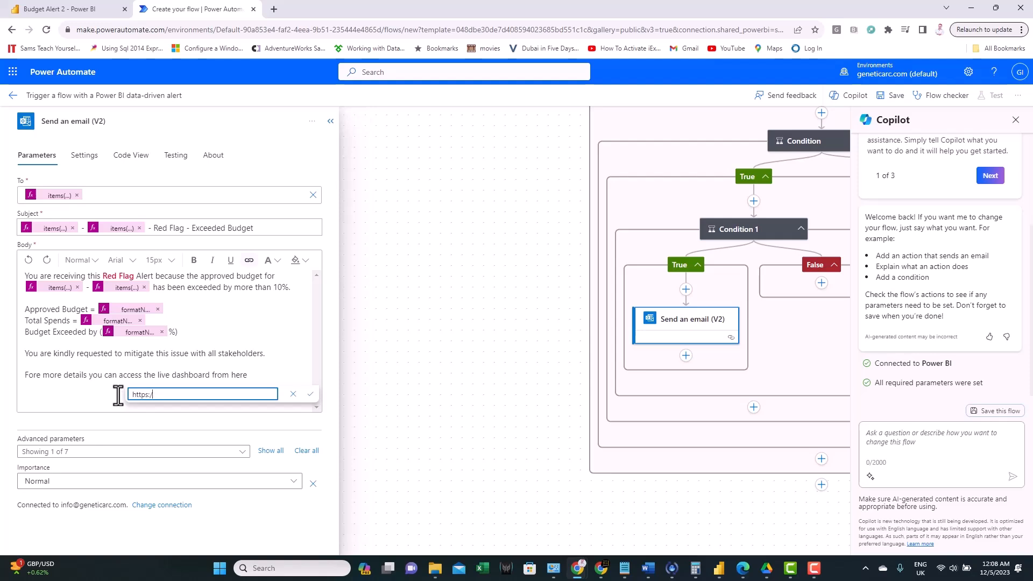
key(ctrl+v)
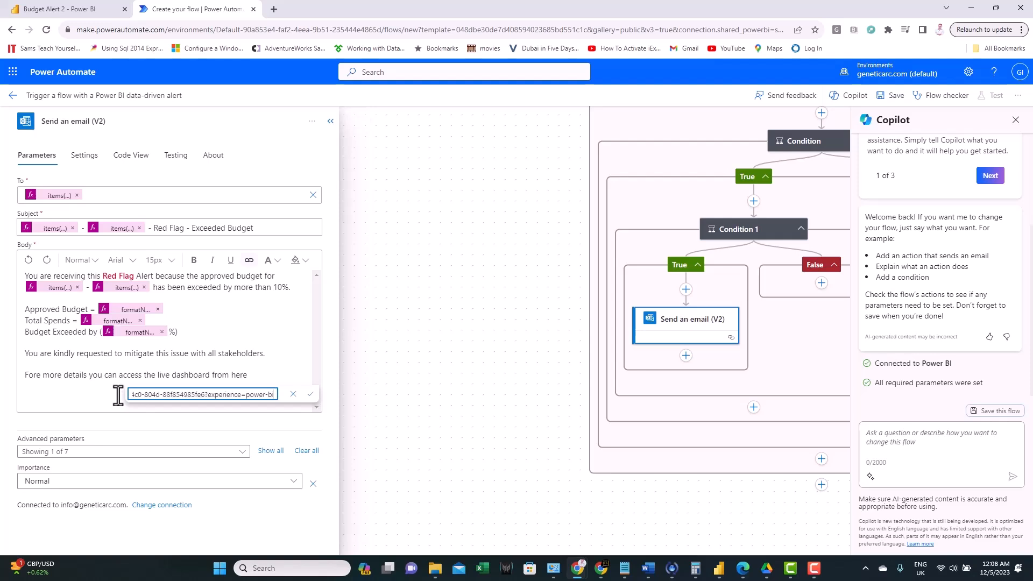
drag(150, 398, 111, 394)
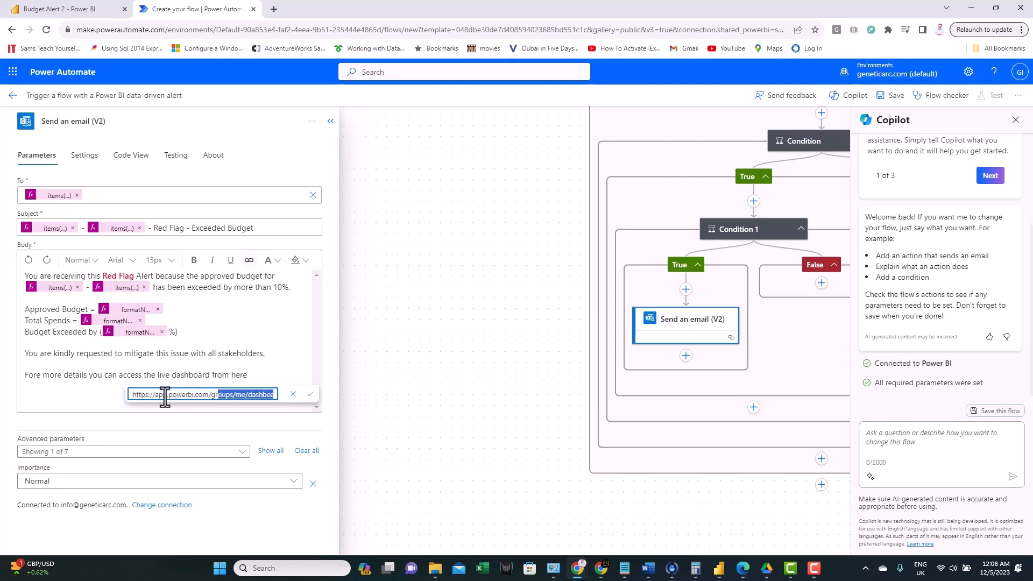
click(310, 395)
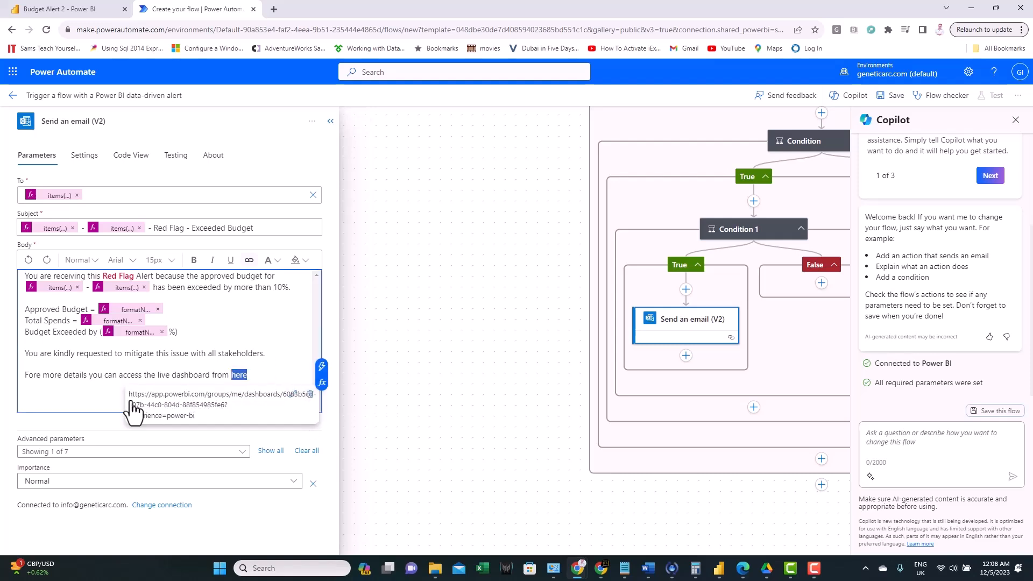
click(80, 393)
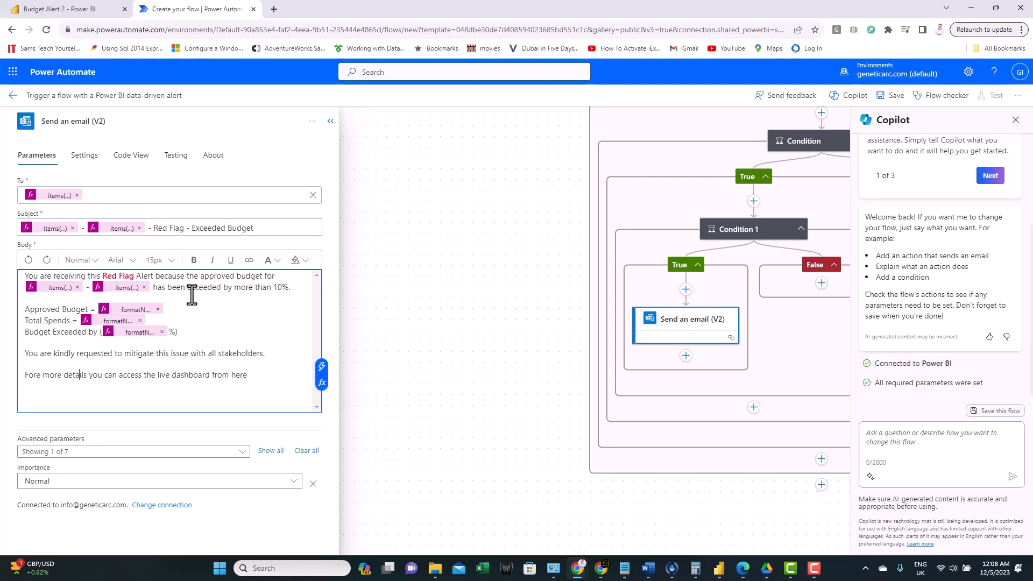
Step: Set the Red Flag email's importance to High
click(67, 486)
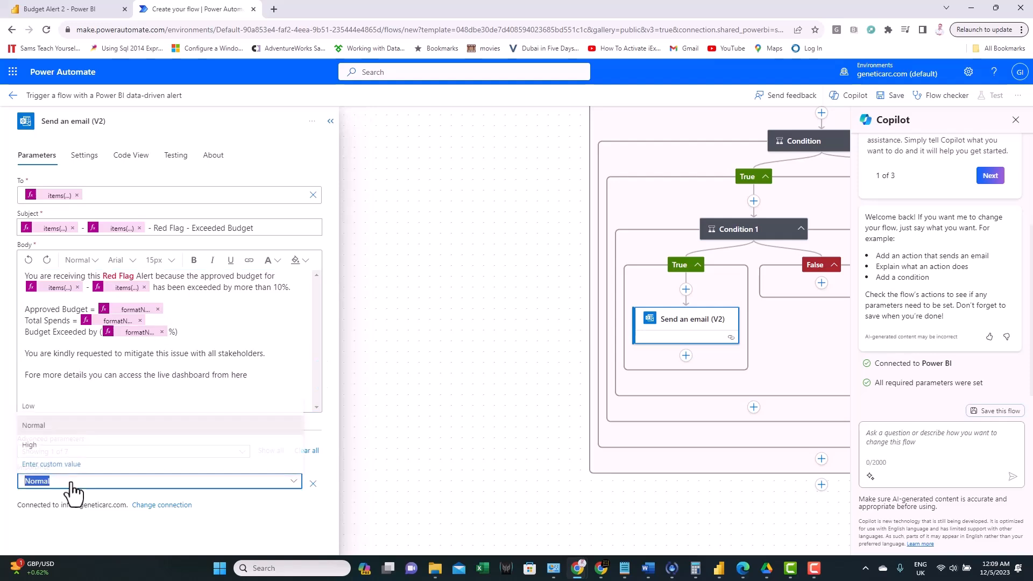
click(29, 445)
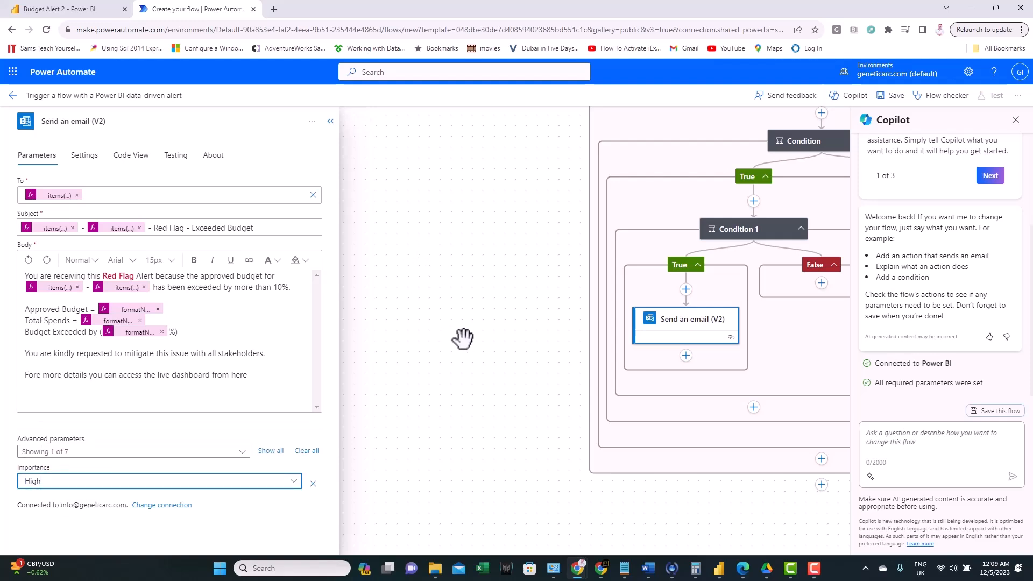
click(569, 335)
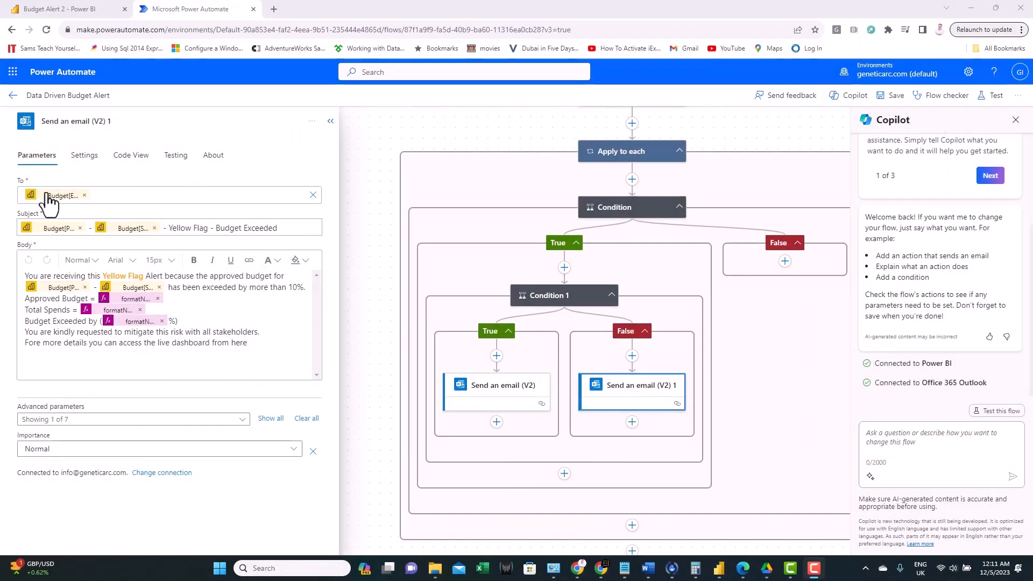
Step: Compare the Yellow Flag email in Condition 1's False branch with the Red Flag email in its True branch, including wording and importance
click(104, 277)
drag(103, 276, 144, 276)
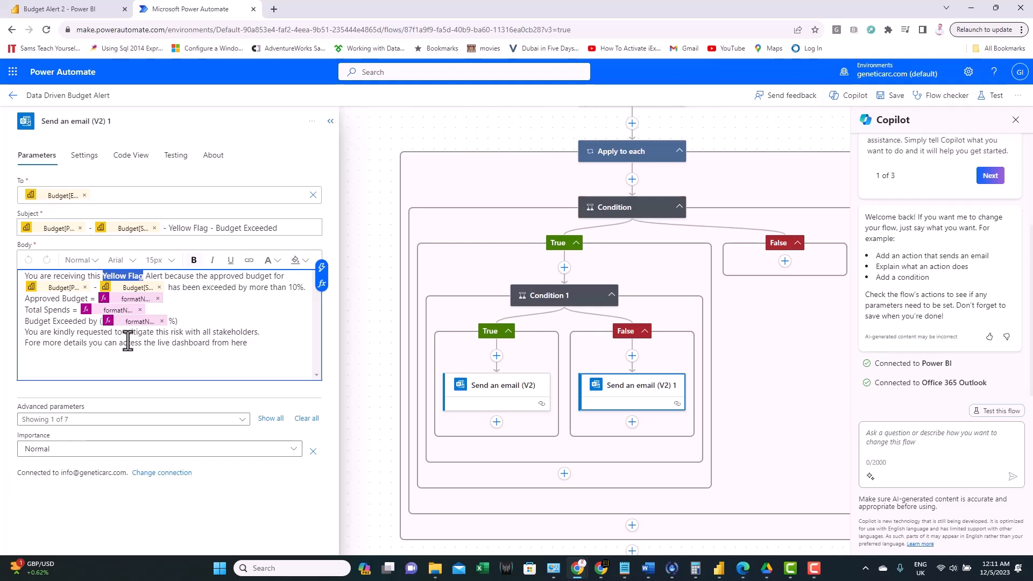
click(170, 333)
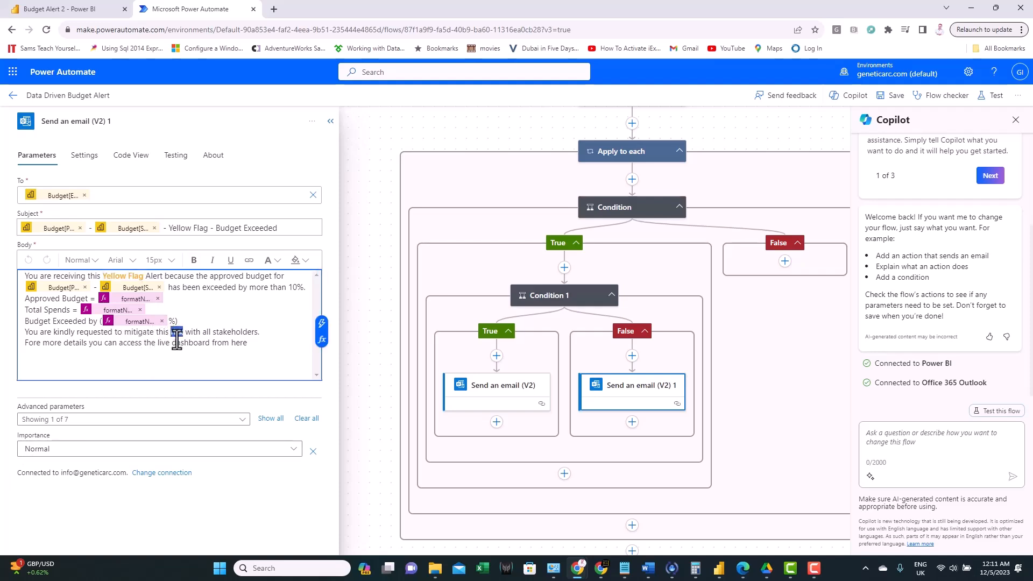
click(177, 350)
click(484, 393)
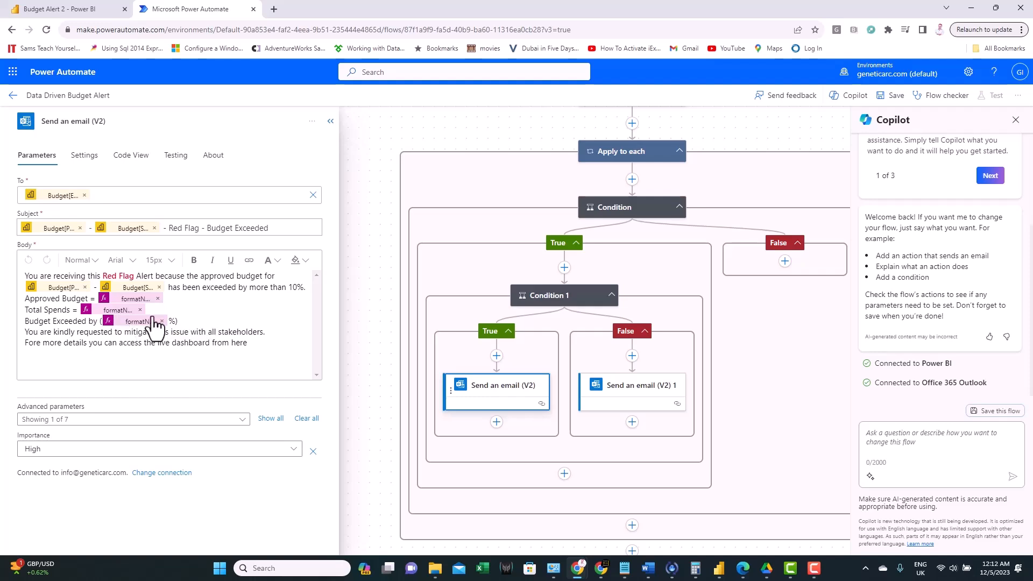
click(614, 399)
click(499, 396)
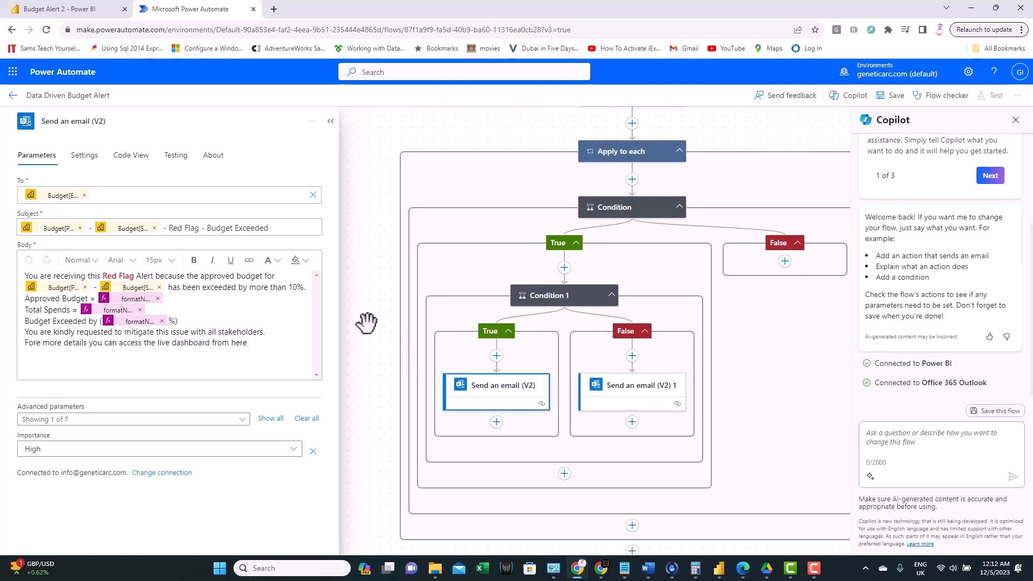
Step: Save the Data Driven Budget Alert flow and leave the flow editor
scroll(387, 342, up, 5)
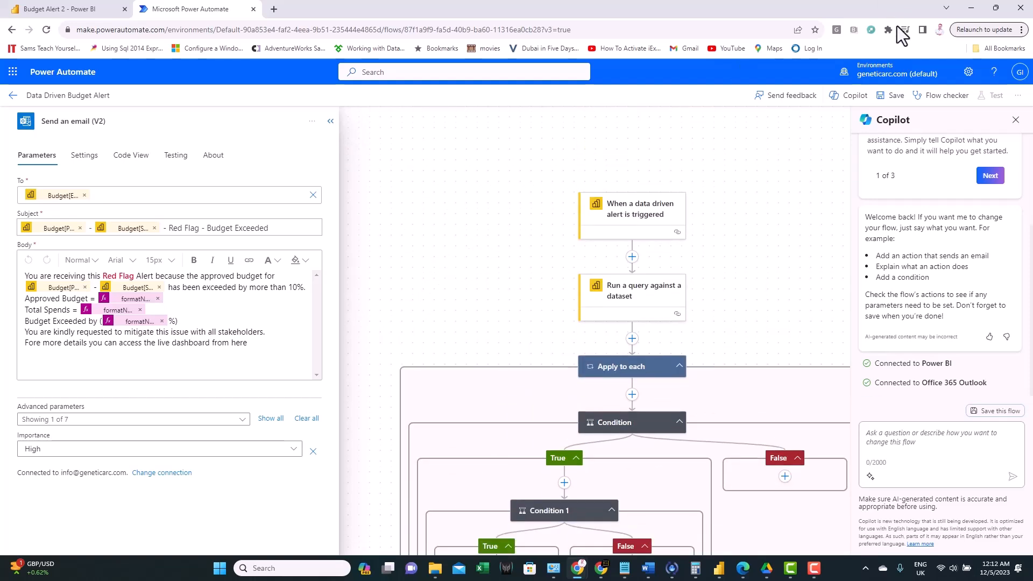
click(897, 96)
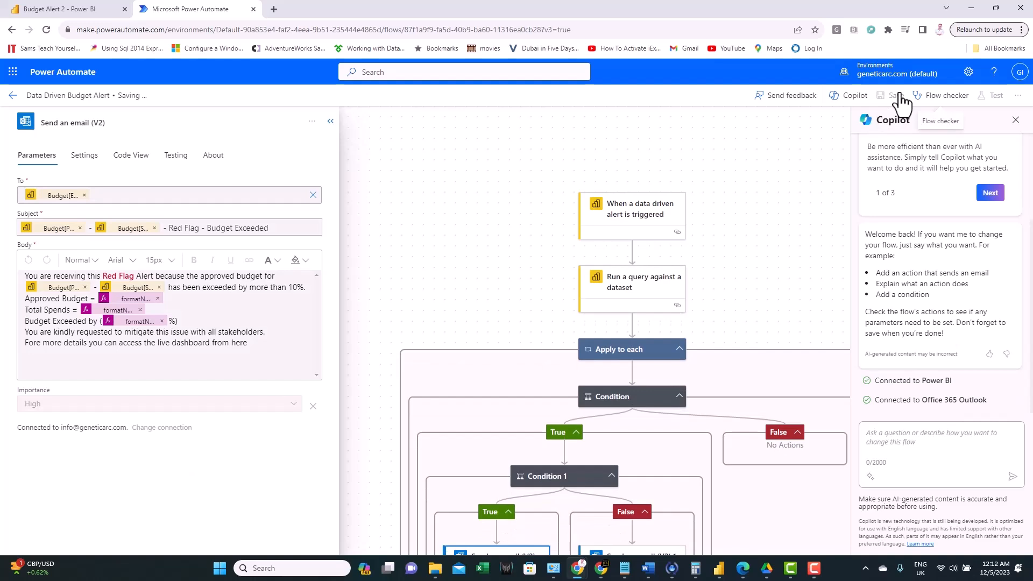
click(13, 96)
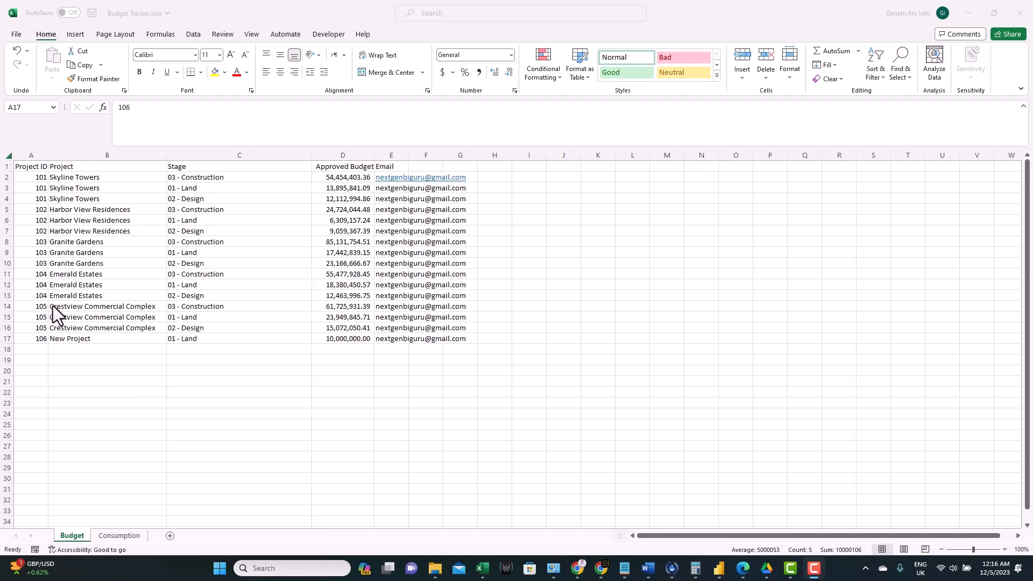
Step: Check the New Project budget row and the Consumption sheet in Excel, and refresh the Budget Consumption Tracking Report in Power BI Desktop
click(6, 339)
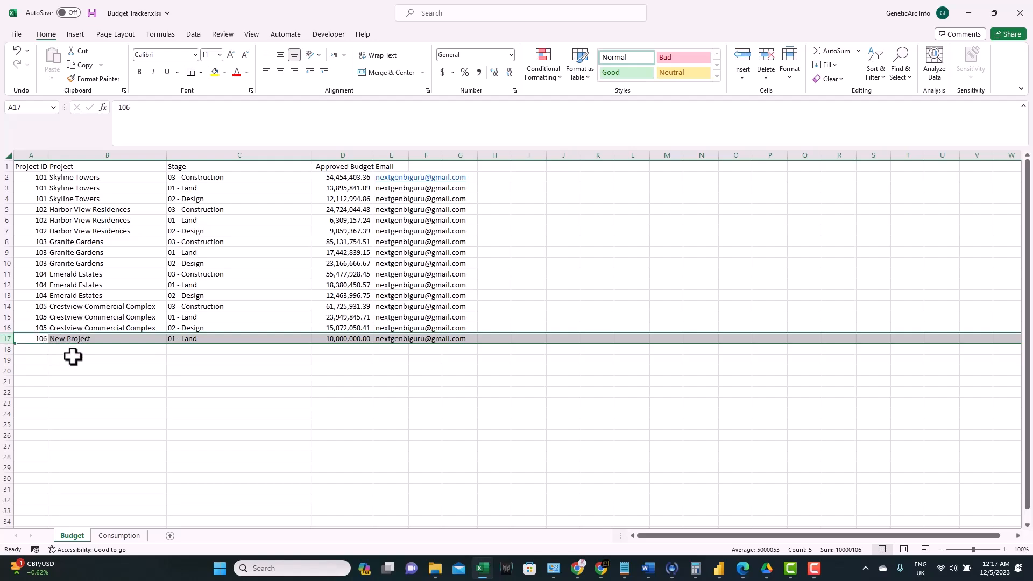
click(117, 536)
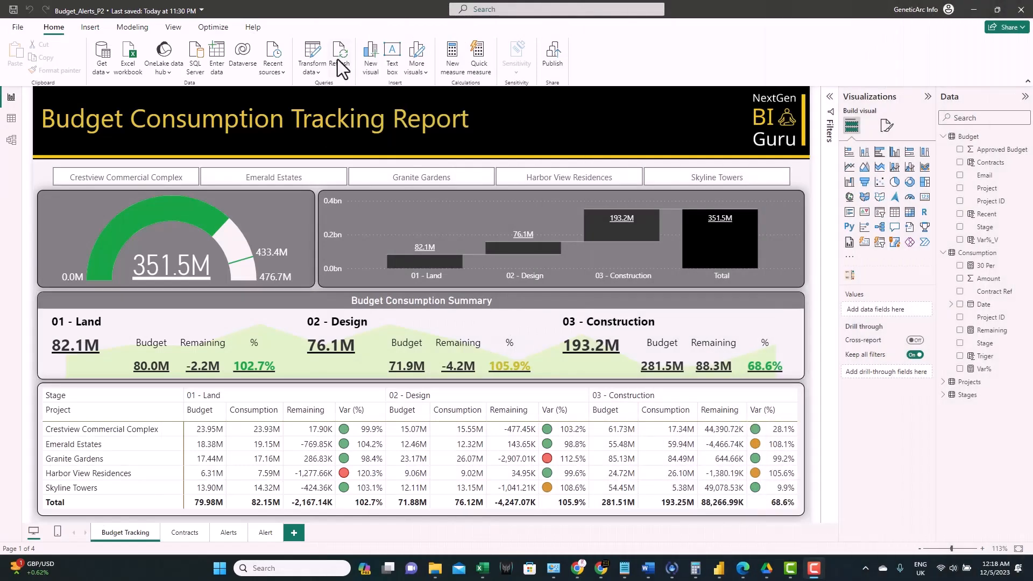
click(339, 56)
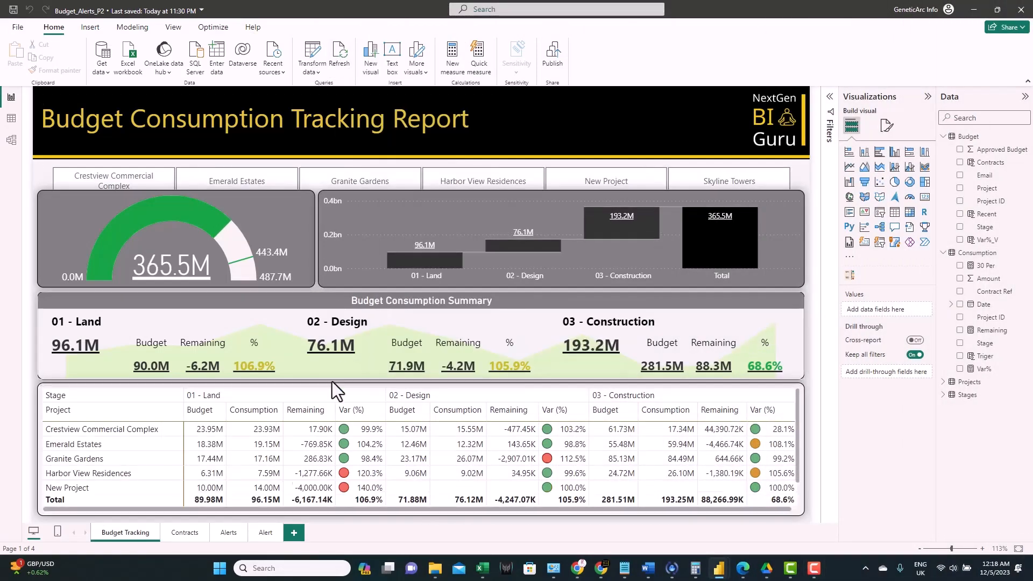
scroll(232, 474, down, 1)
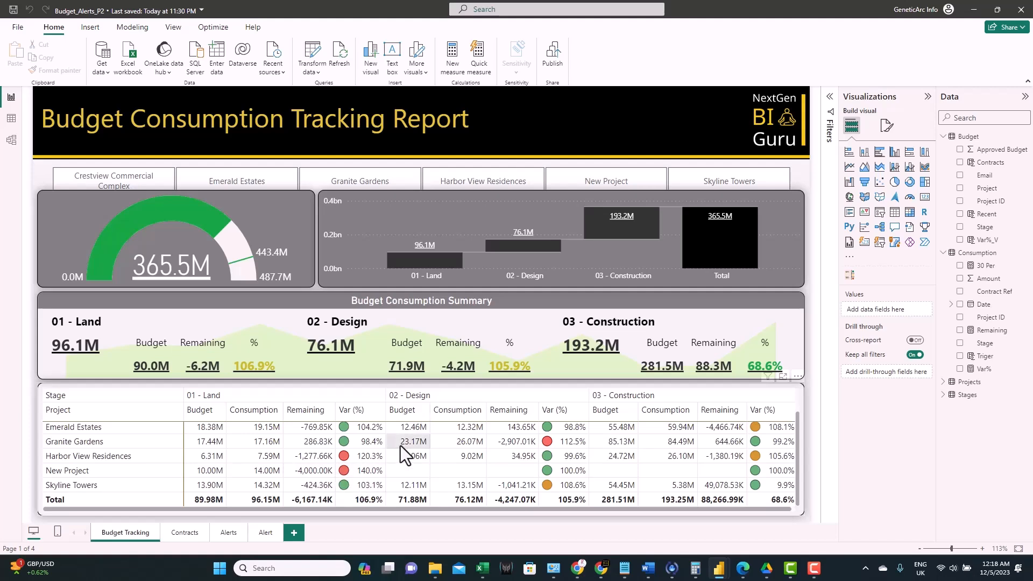
Step: Save the Budget_Alerts_P2 report and publish it to My workspace
click(555, 55)
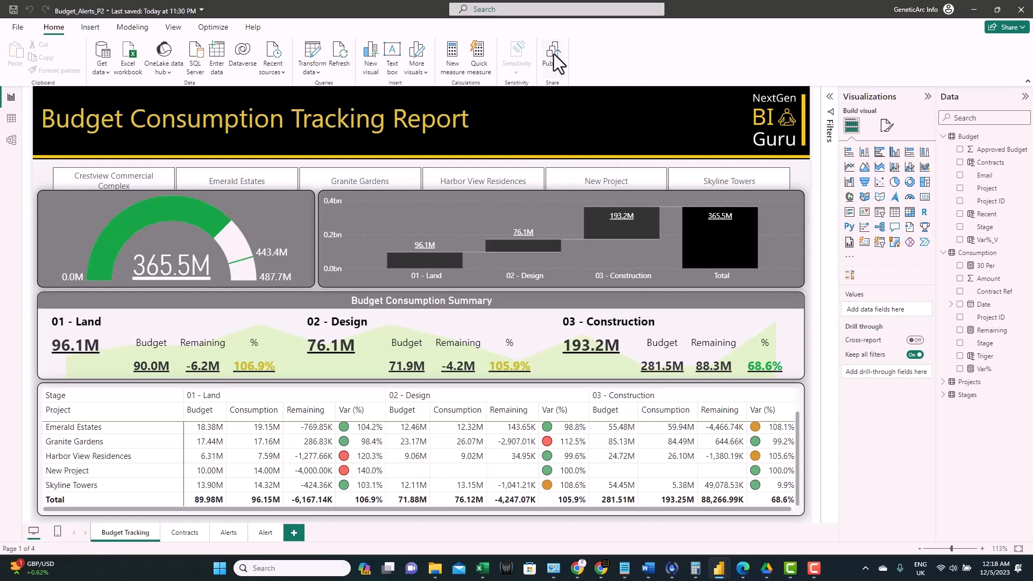
click(558, 303)
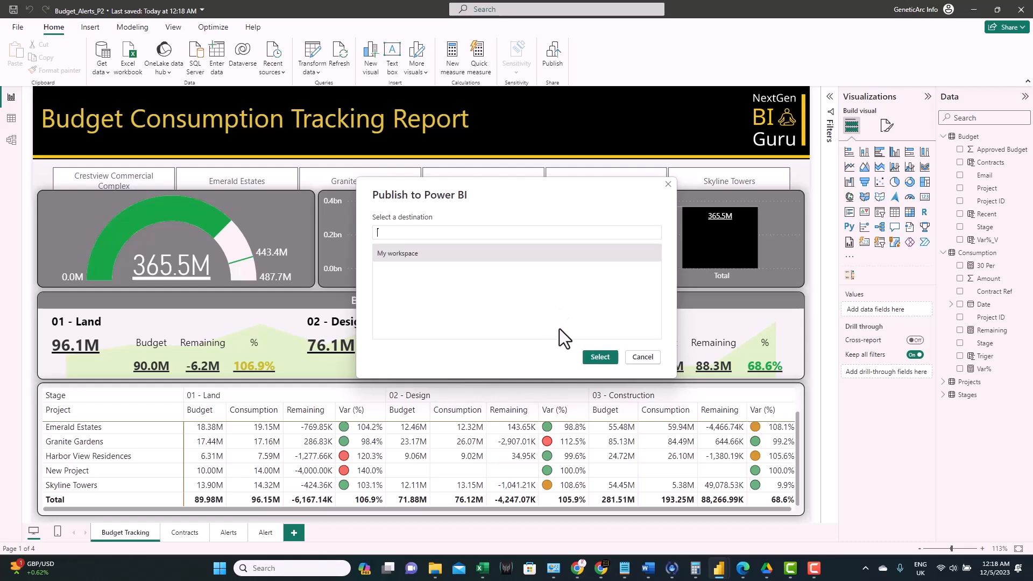
key(Return)
click(565, 341)
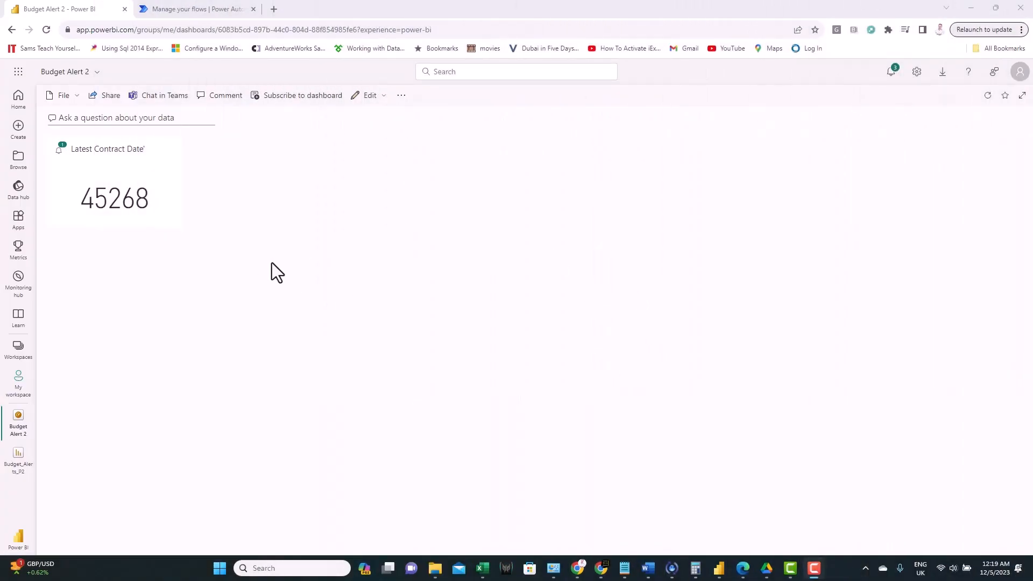
Step: Switch to the Budget Alert 2 dashboard in Power BI service and review the alert notifications
click(60, 152)
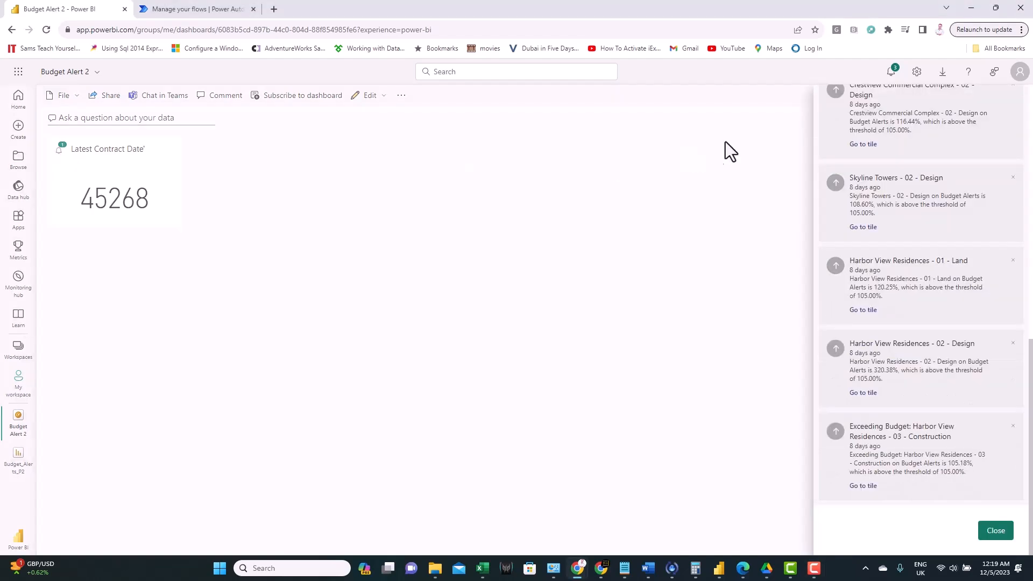
scroll(877, 186, up, 1)
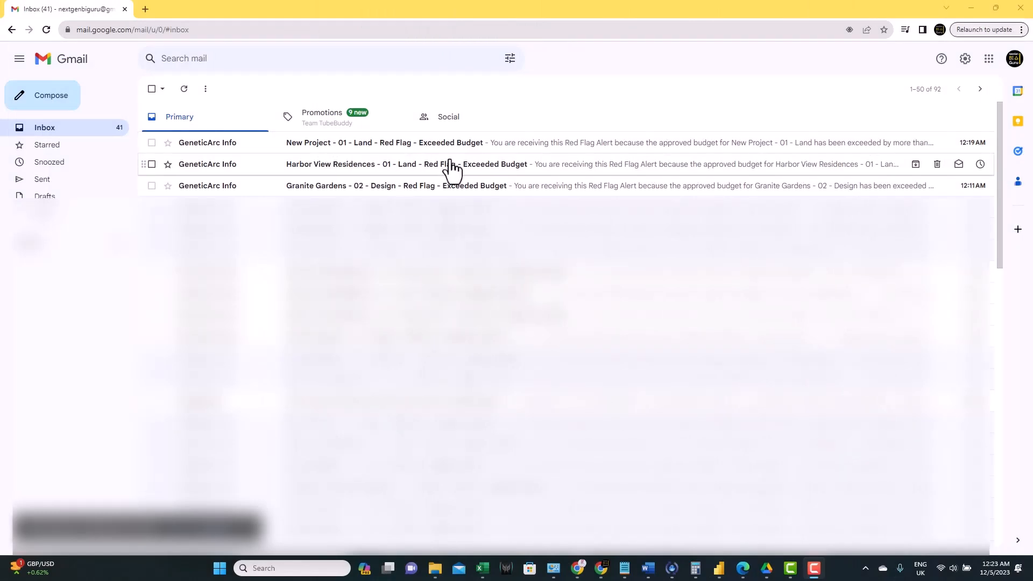
Step: In Gmail, read the Granite Gardens - 02 - Design Red Flag email, highlight its exceeded percentage, and return to the inbox
click(302, 187)
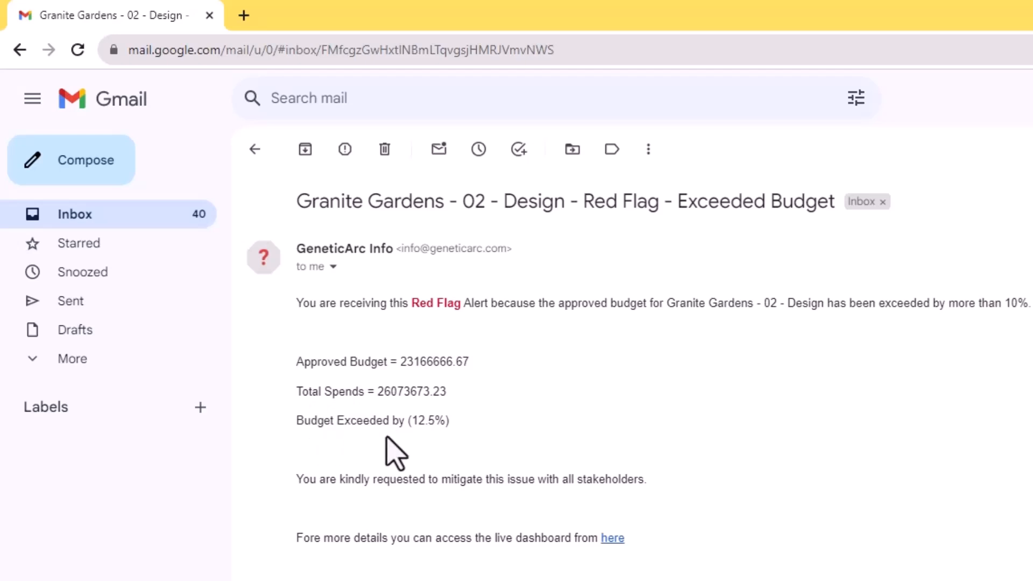
drag(413, 425, 437, 422)
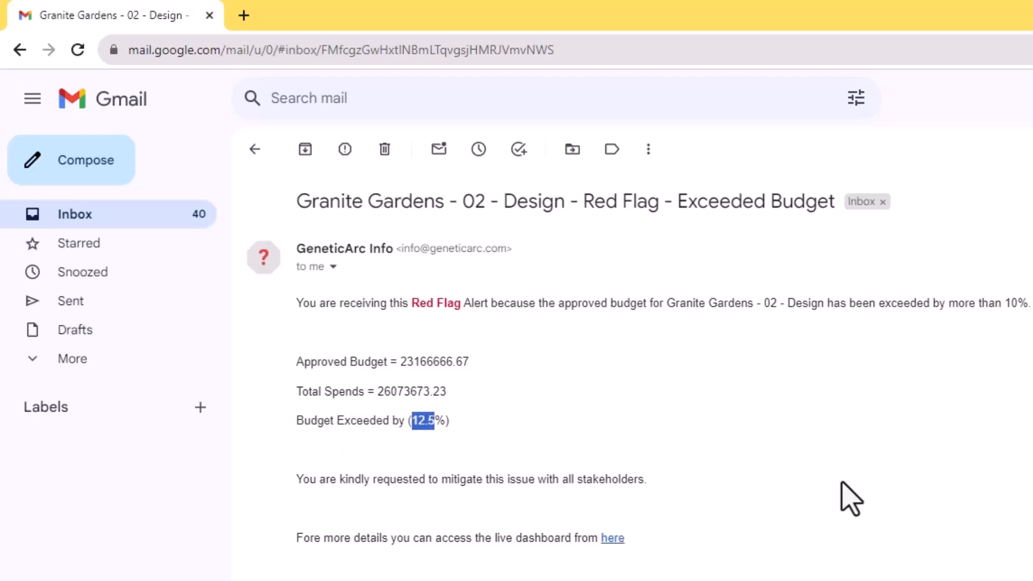
click(255, 149)
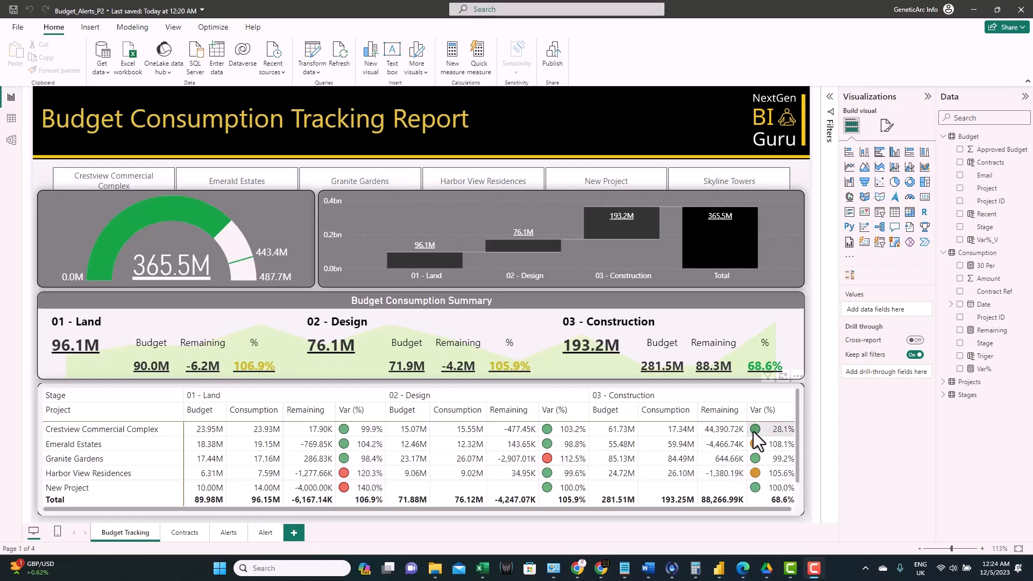
Step: In Power BI Desktop, check the project variances on the Budget Tracking page and the Recent values in the Alert page's table
scroll(475, 461, down, 1)
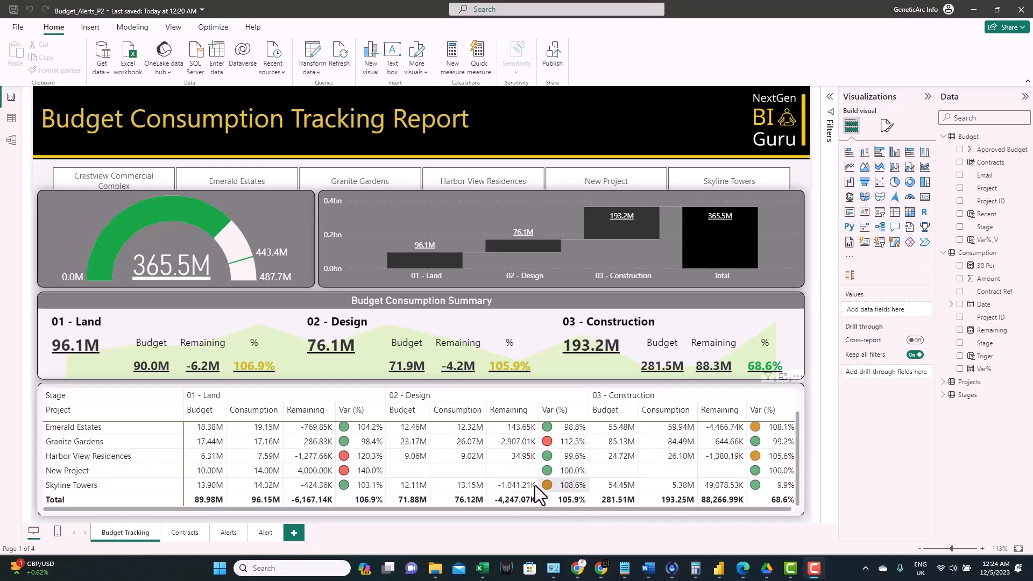
scroll(499, 482, up, 1)
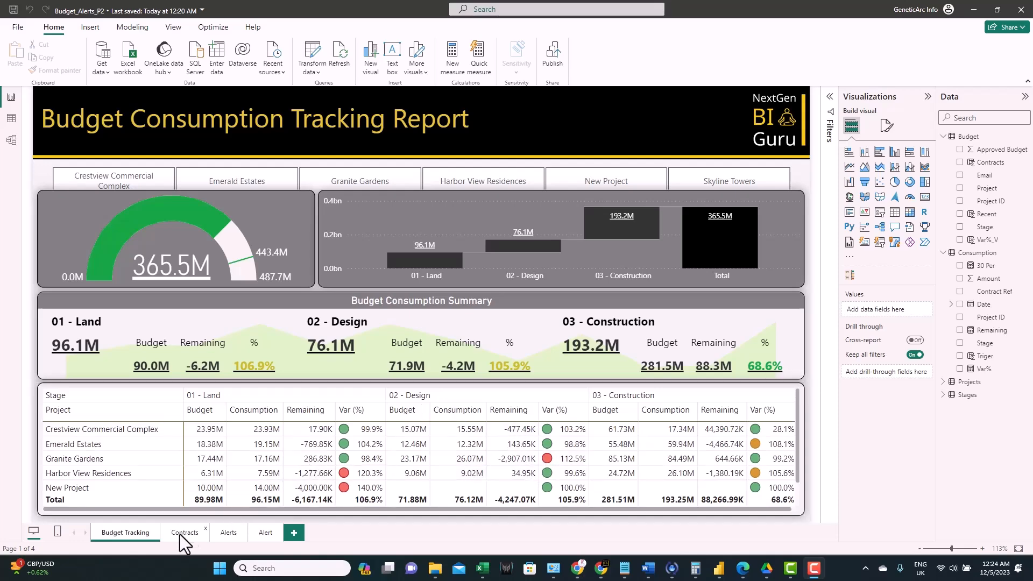
click(264, 535)
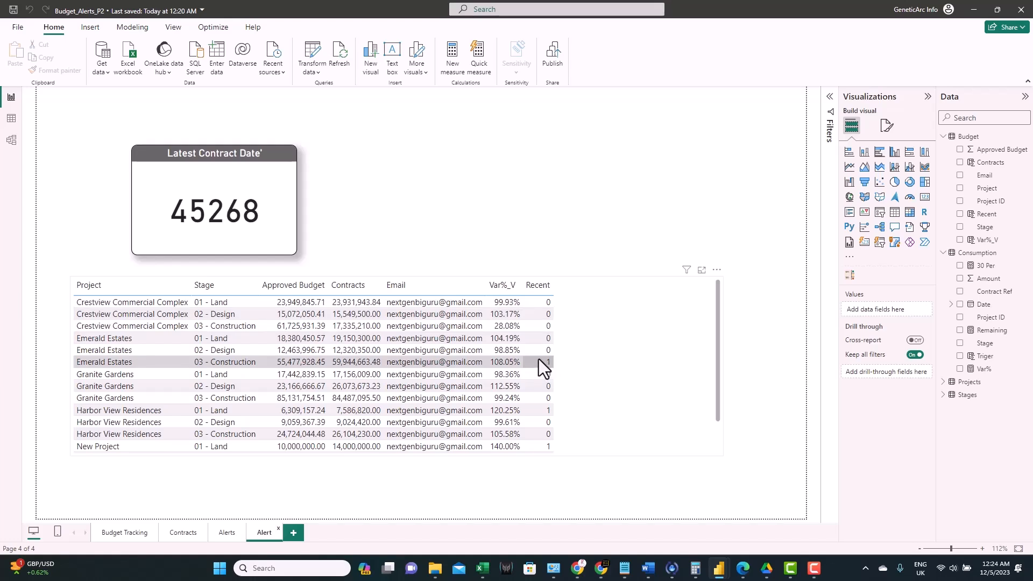
scroll(546, 364, down, 1)
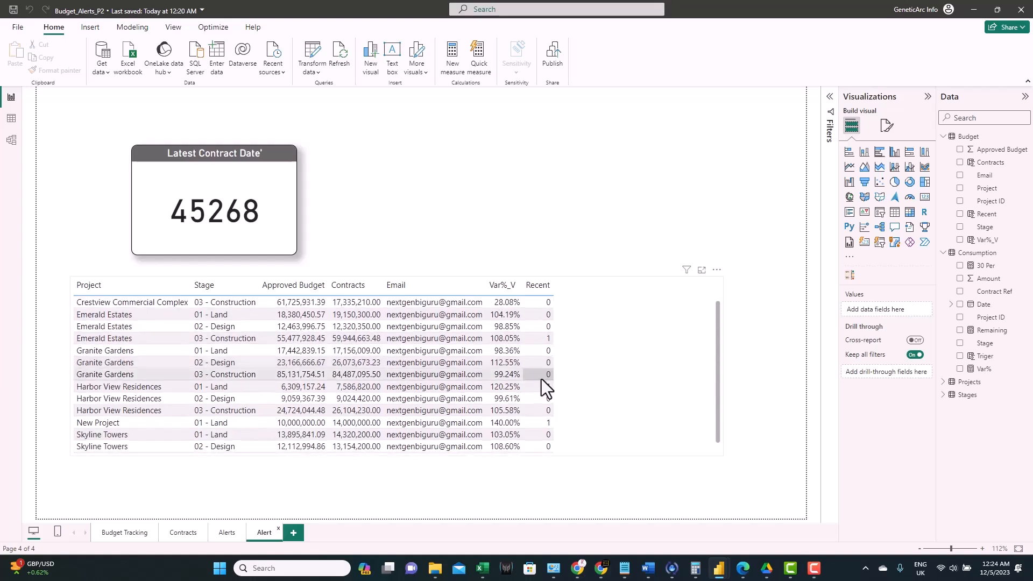